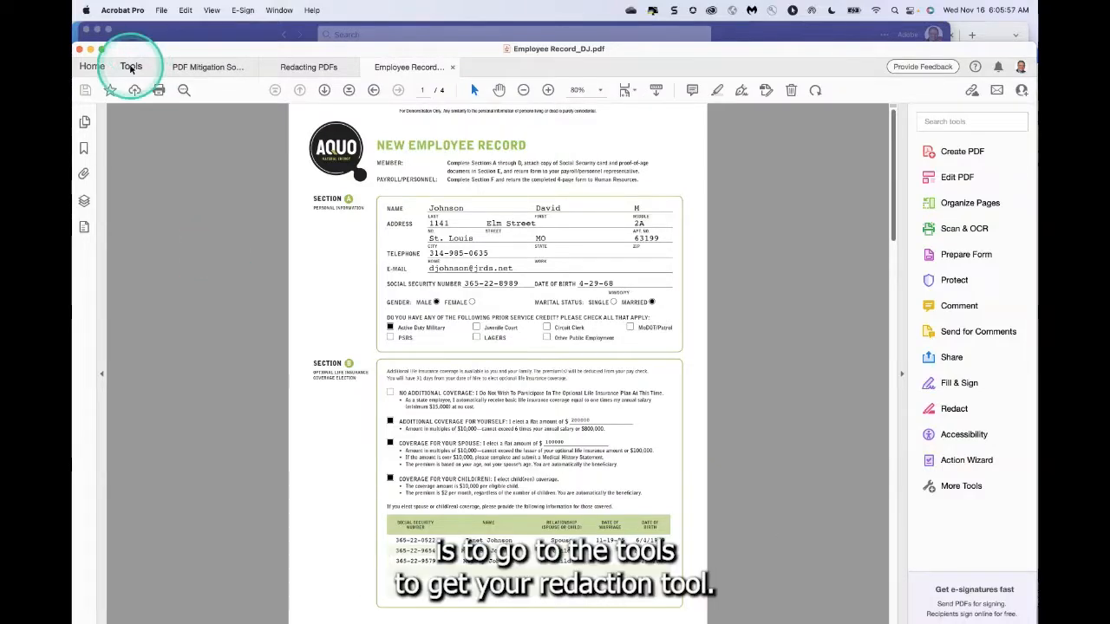
Find the Redact tool under Protect & Standardize and open its Learn More help page.
{"action": "left_click", "coordinate": [131, 67]}
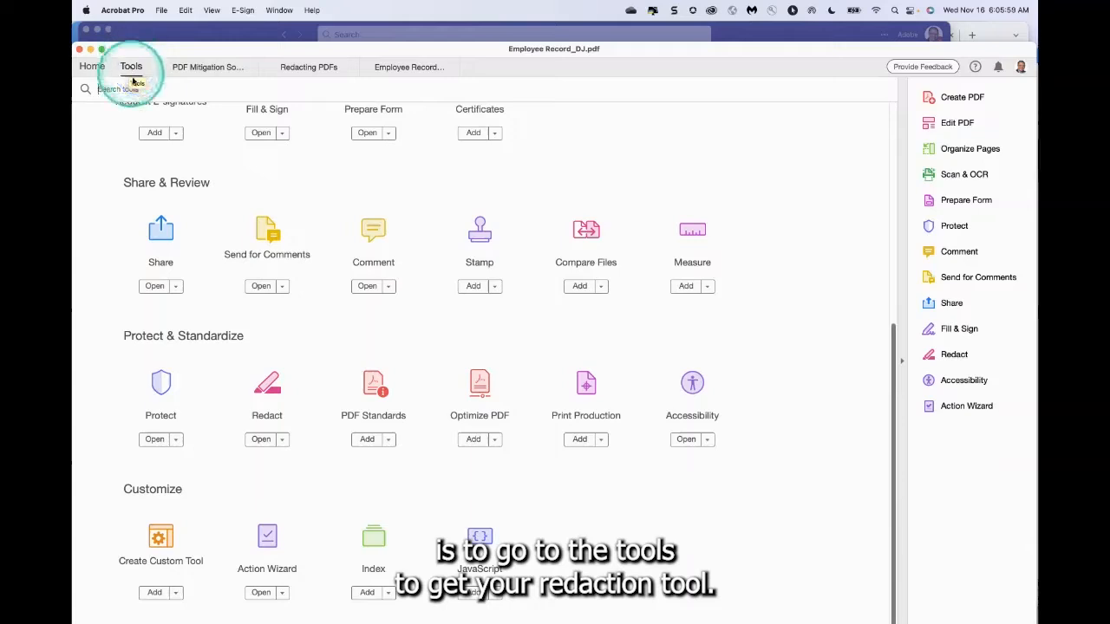
{"action": "scroll", "coordinate": [235, 172], "scroll_direction": "up", "scroll_amount": 5}
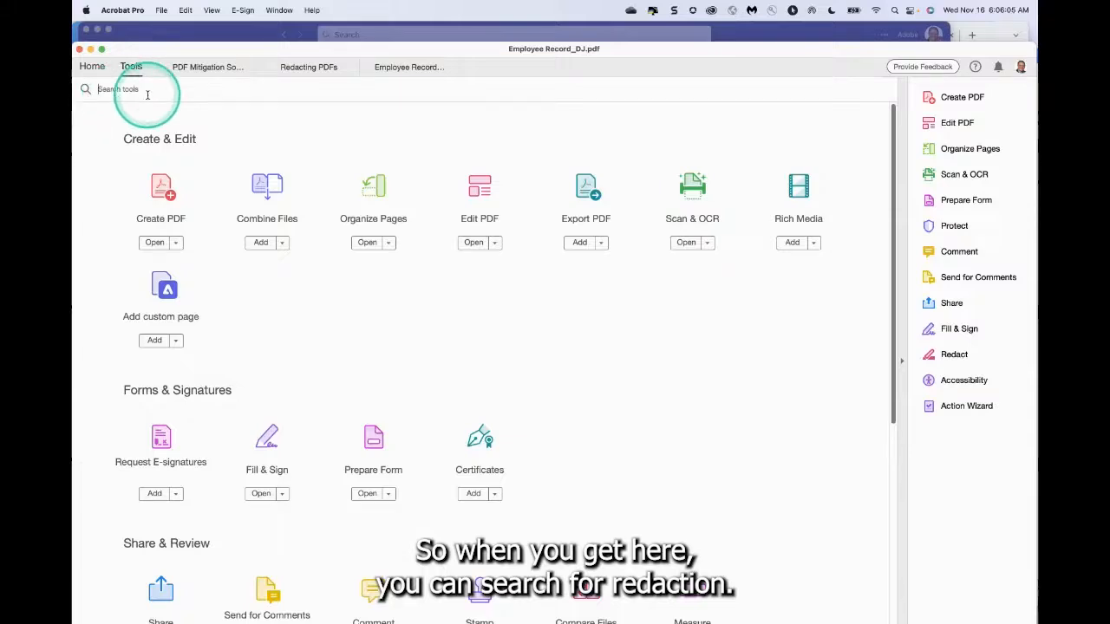
{"action": "scroll", "coordinate": [129, 274], "scroll_direction": "down", "scroll_amount": 8}
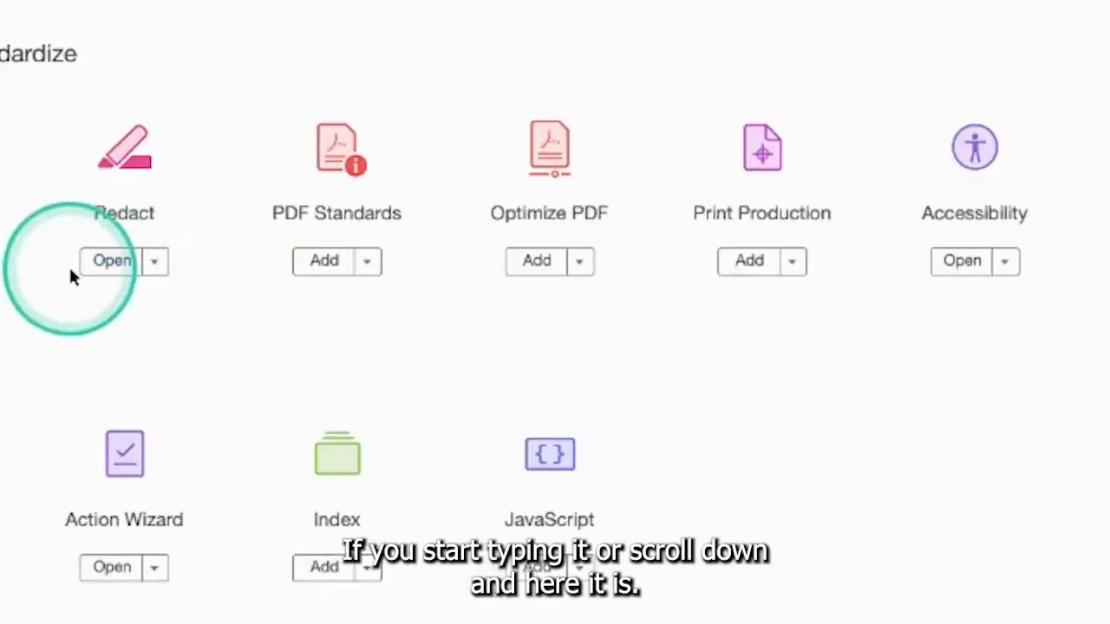
{"action": "left_click", "coordinate": [265, 443]}
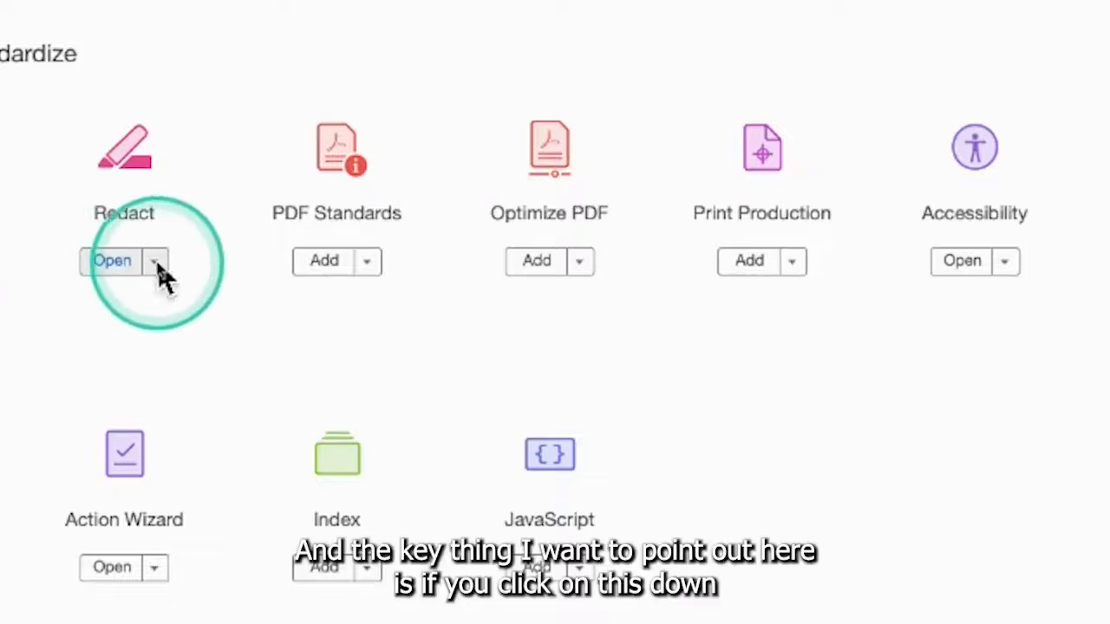
{"action": "left_click", "coordinate": [156, 265]}
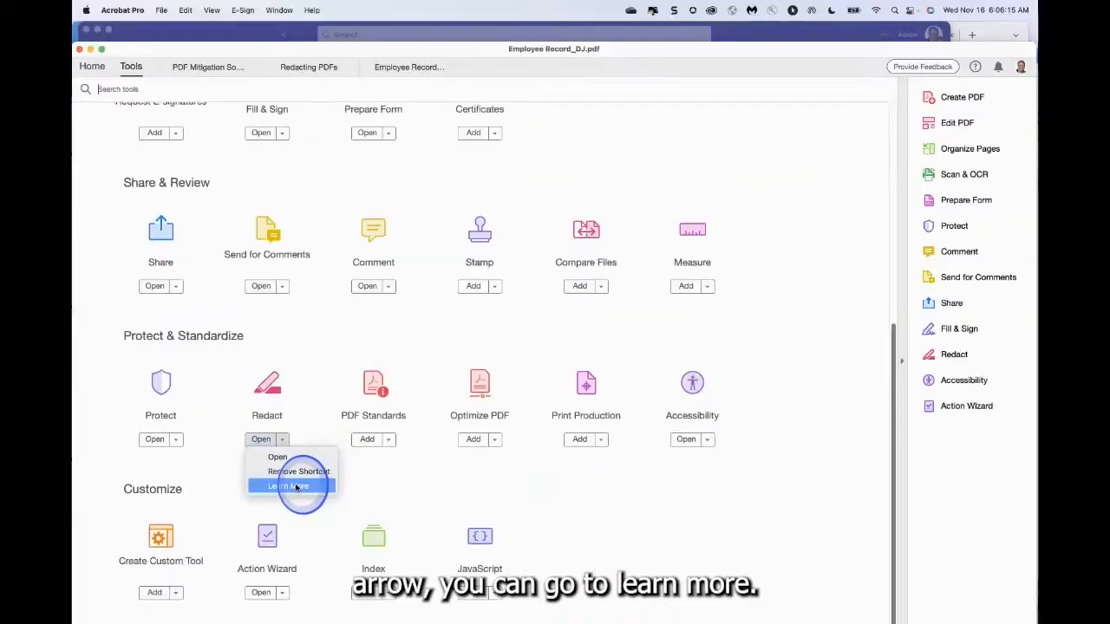
{"action": "left_click", "coordinate": [296, 486]}
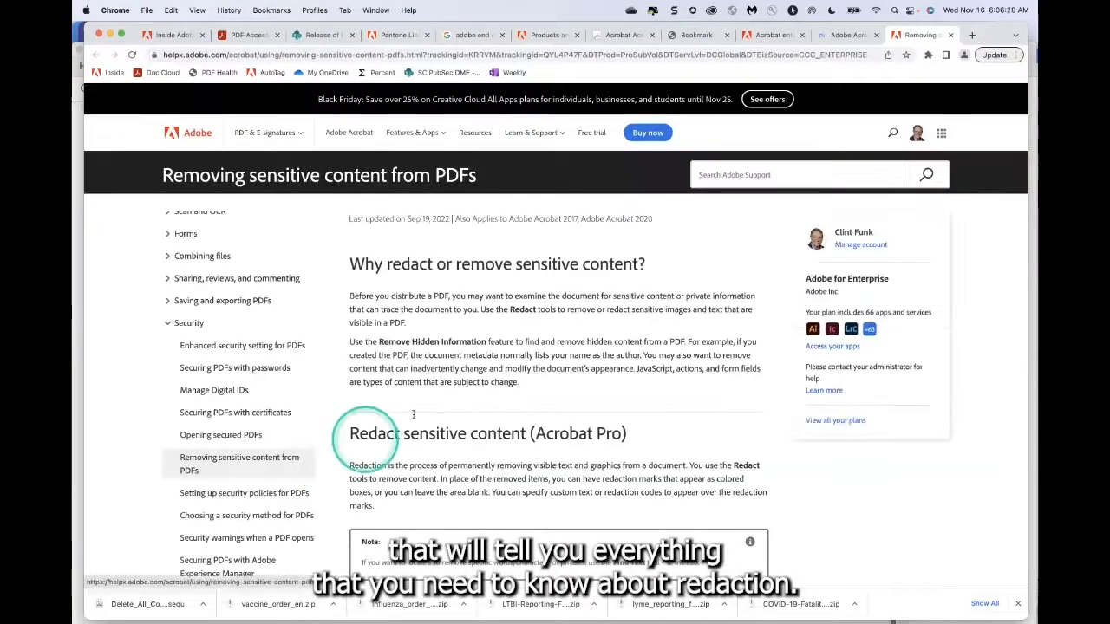
Read through the redaction instructions in the "Removing sensitive content from PDFs" help article.
{"action": "scroll", "coordinate": [644, 415], "scroll_direction": "down", "scroll_amount": 20}
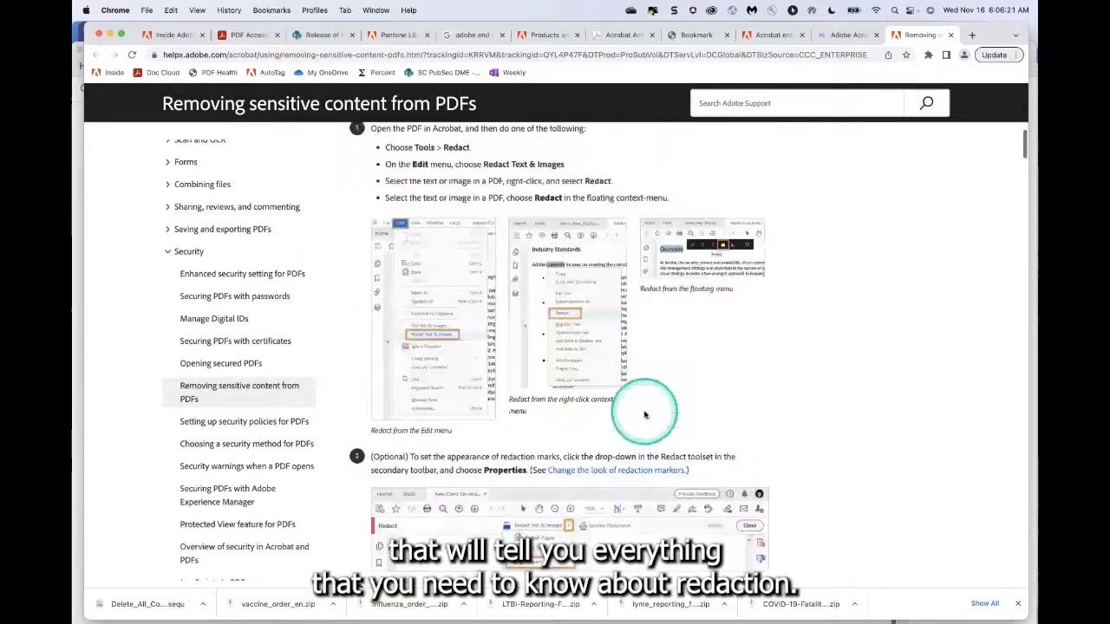
{"action": "scroll", "coordinate": [644, 415], "scroll_direction": "down", "scroll_amount": 12}
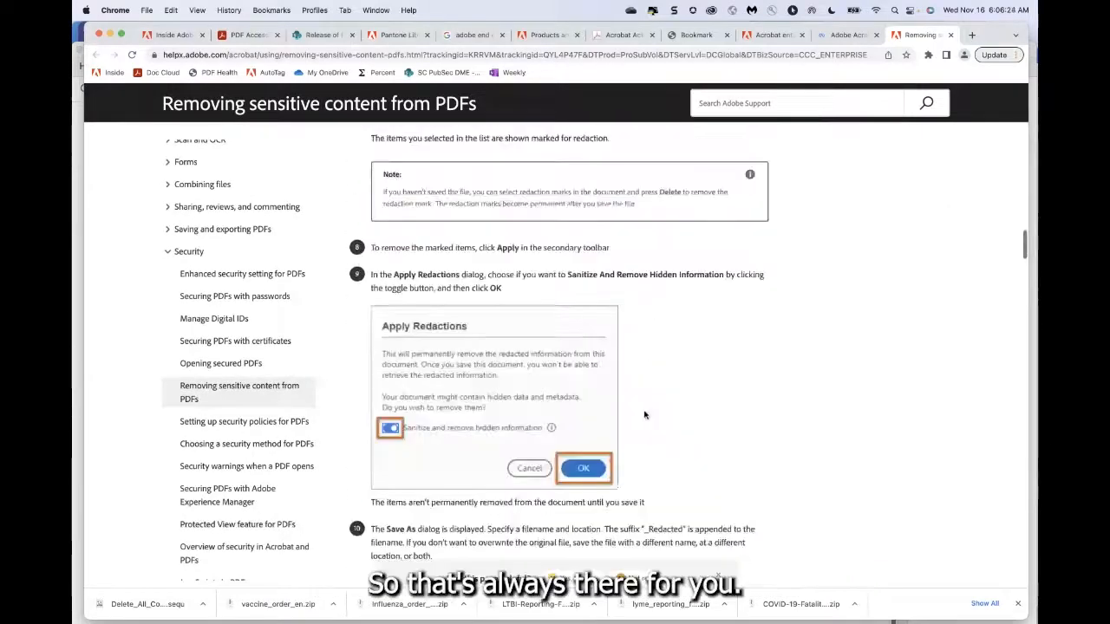
{"action": "scroll", "coordinate": [644, 414], "scroll_direction": "up", "scroll_amount": 8}
Switch back to Acrobat Pro and view the options offered for the PDF Standards tool.
{"action": "key", "text": "super+Tab"}
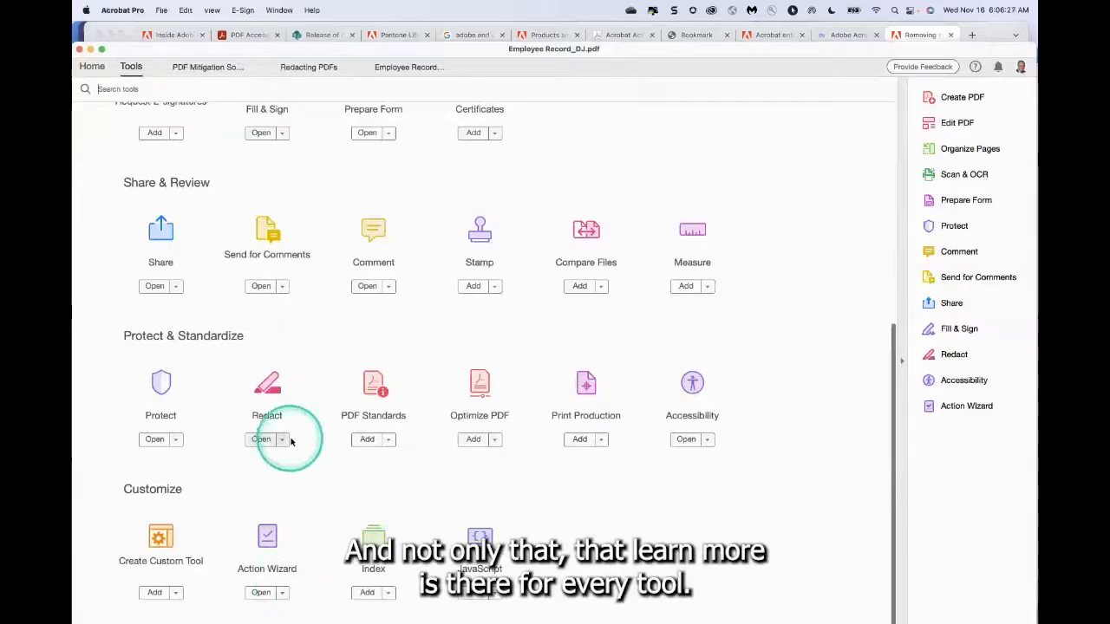
{"action": "left_click", "coordinate": [388, 440]}
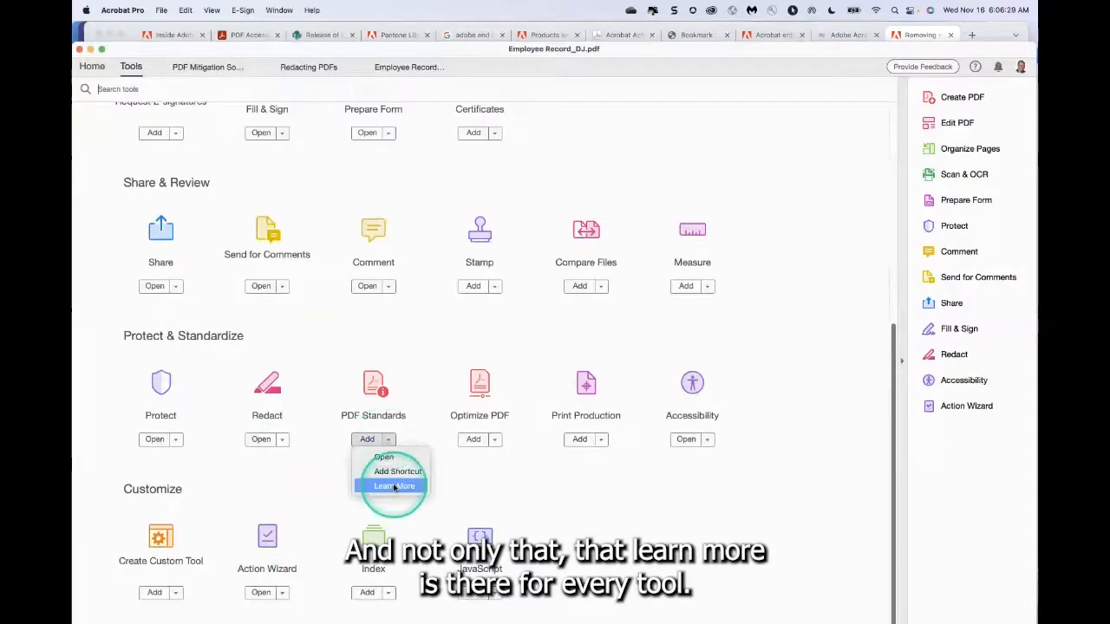
{"action": "left_click", "coordinate": [417, 416]}
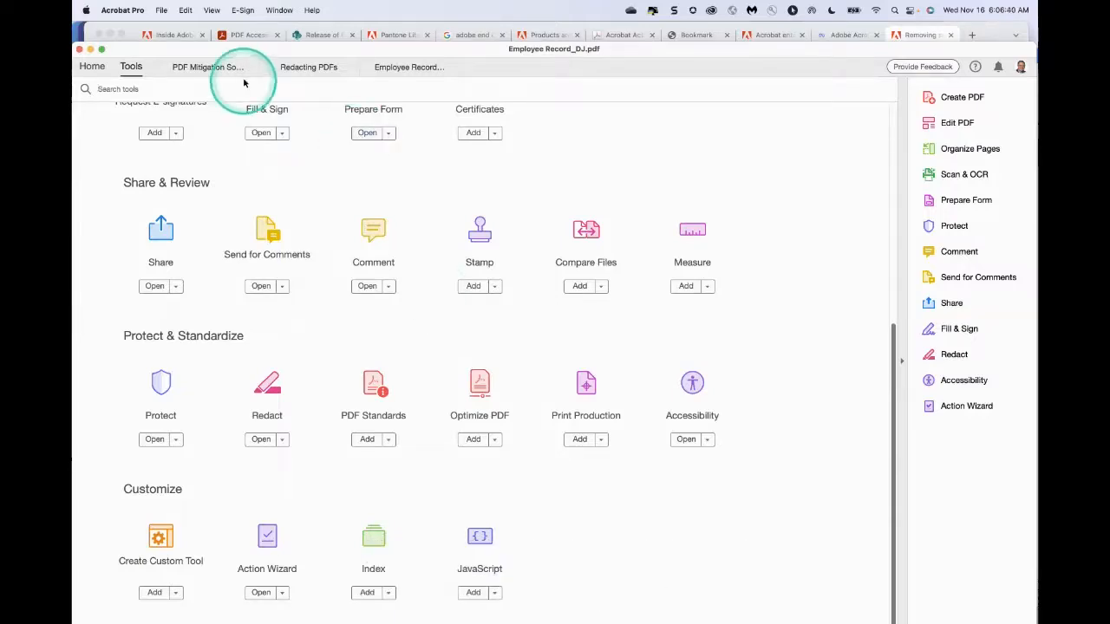
Start the Redact tool on the employee record and open the properties for redacting text and images.
{"action": "left_click", "coordinate": [382, 68]}
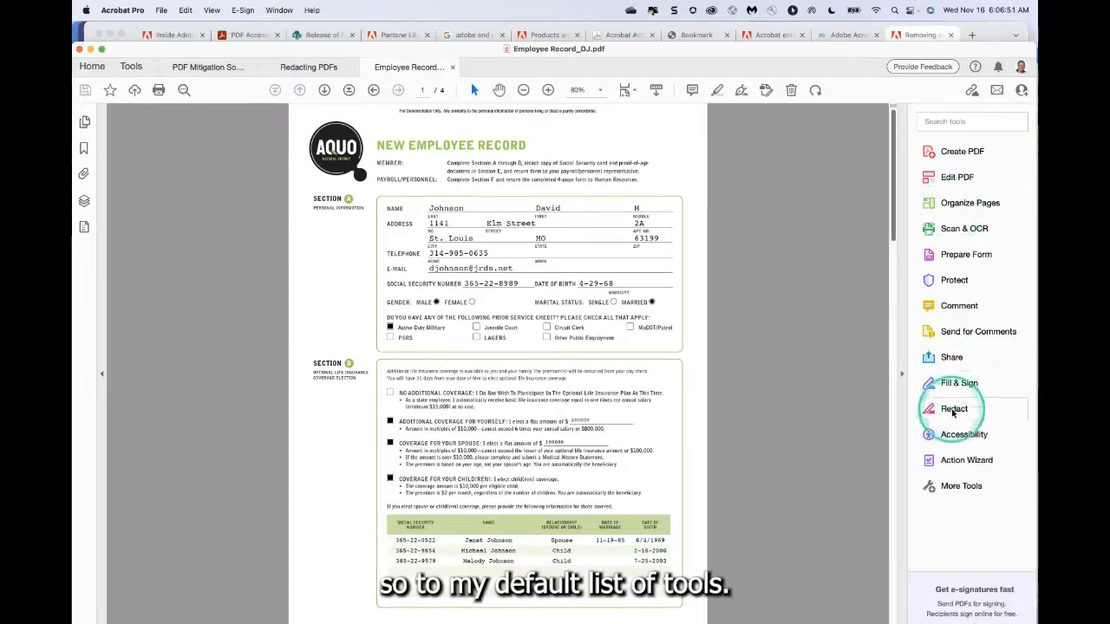
{"action": "left_click", "coordinate": [952, 411]}
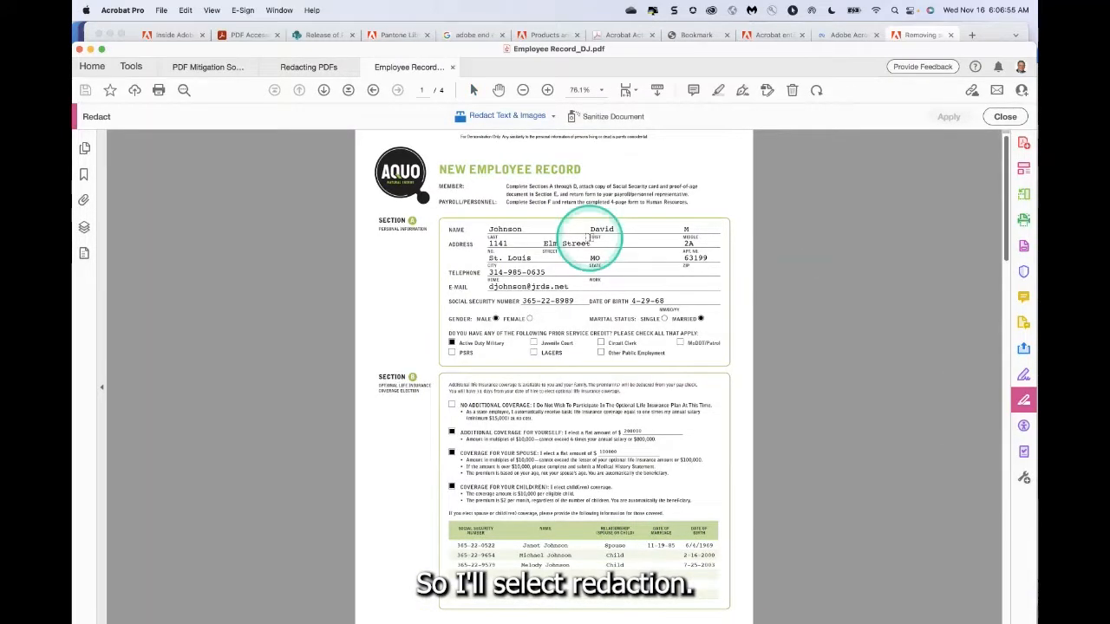
{"action": "left_click", "coordinate": [553, 119]}
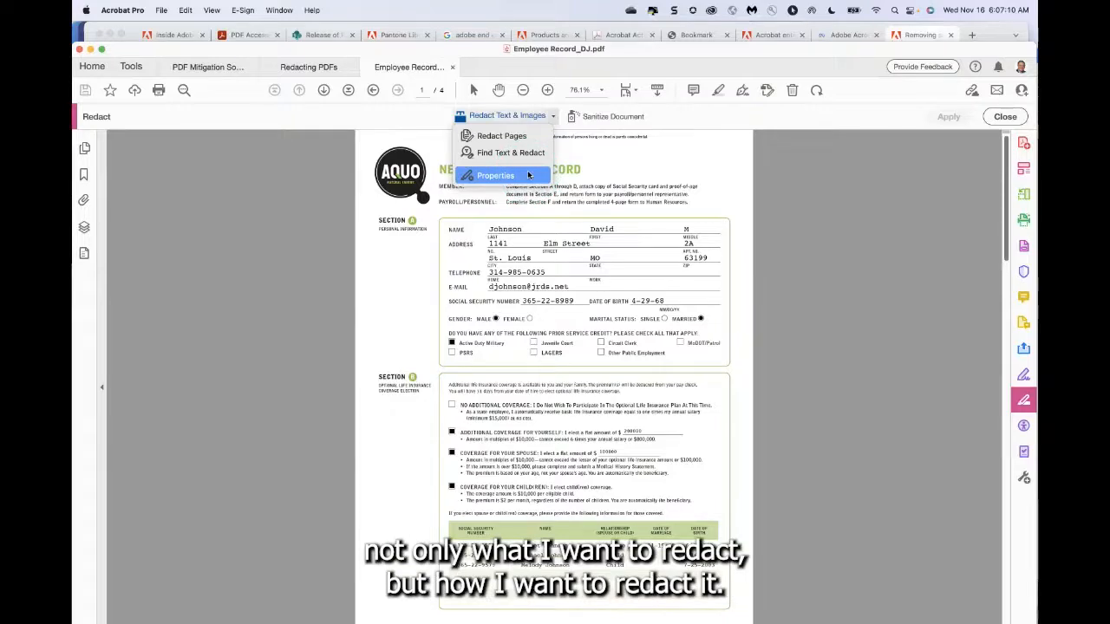
{"action": "left_click", "coordinate": [497, 177]}
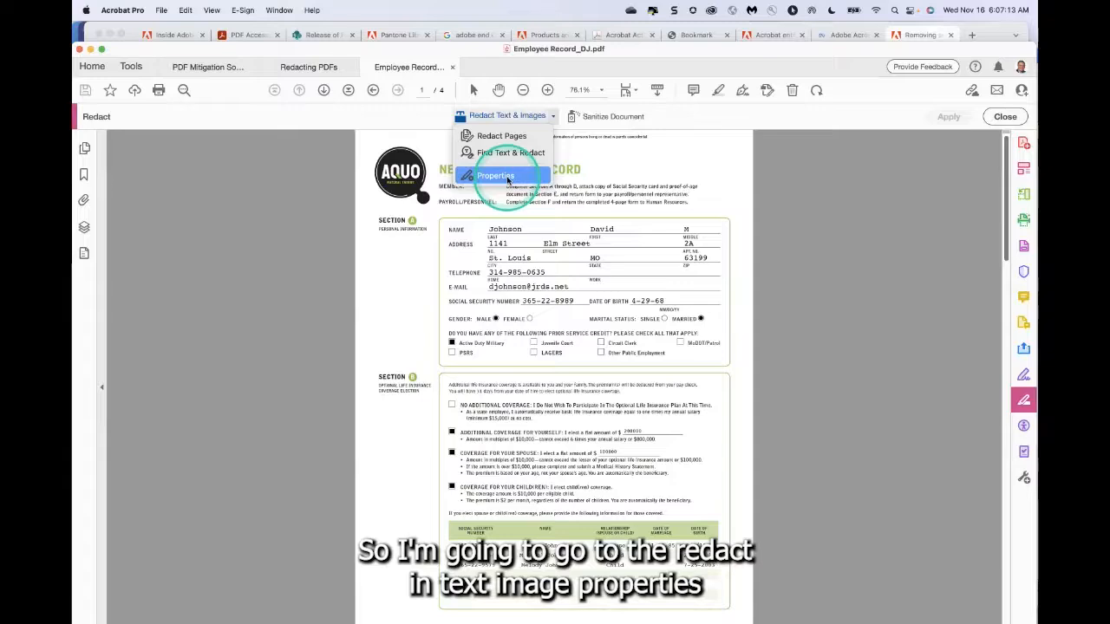
{"action": "left_click", "coordinate": [511, 179]}
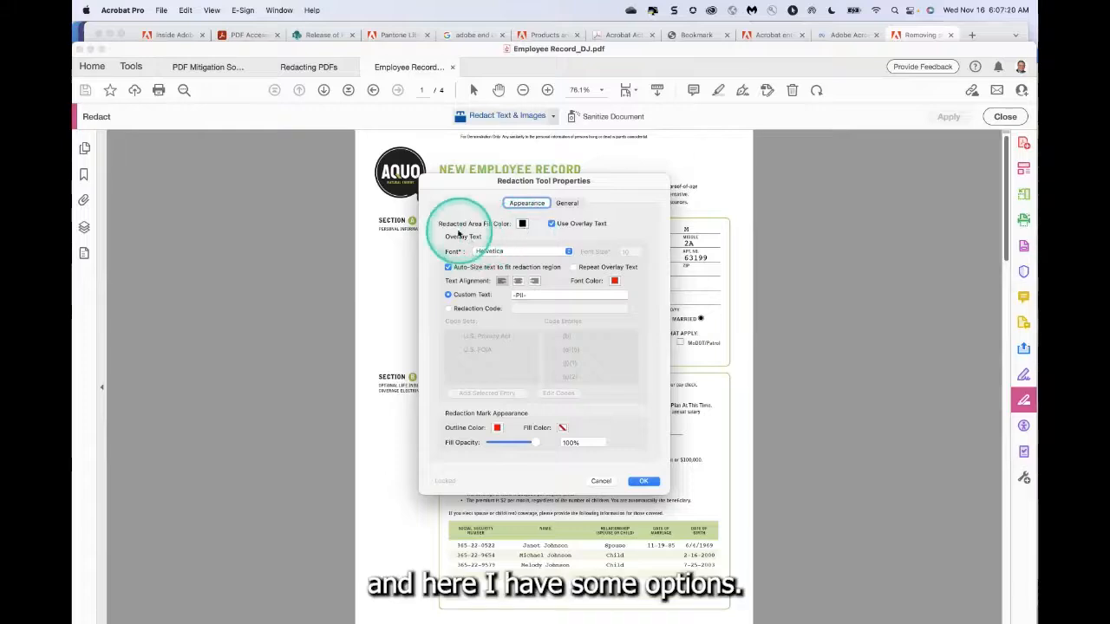
Set the redacted area fill color to white, with red, green and blue all at 255.
{"action": "left_click", "coordinate": [522, 225]}
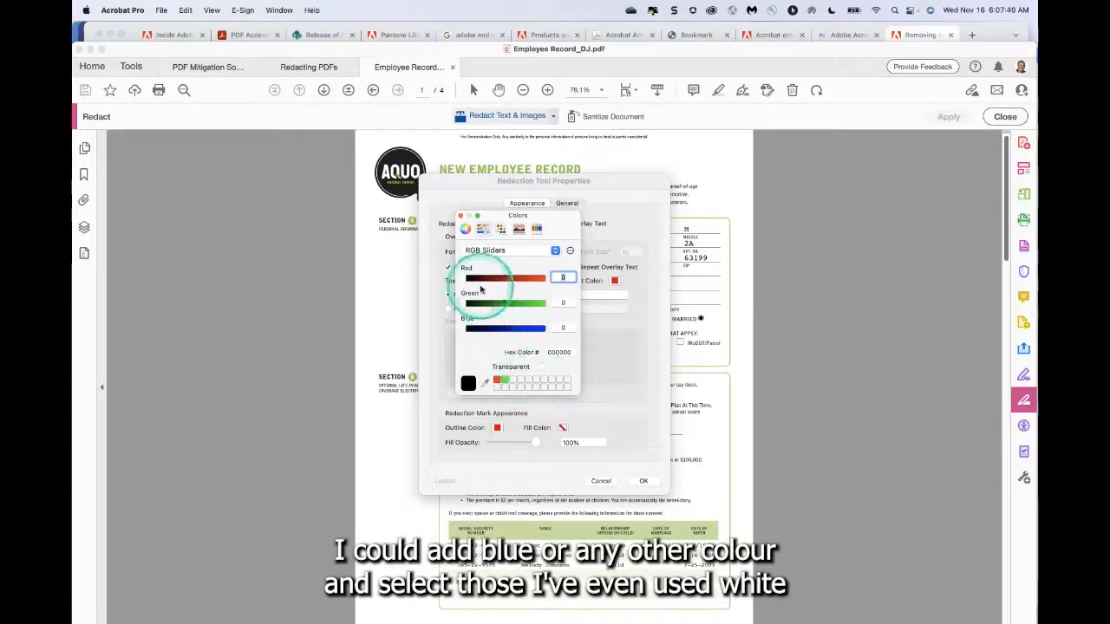
{"action": "left_click_drag", "start_coordinate": [453, 277], "coordinate": [553, 279]}
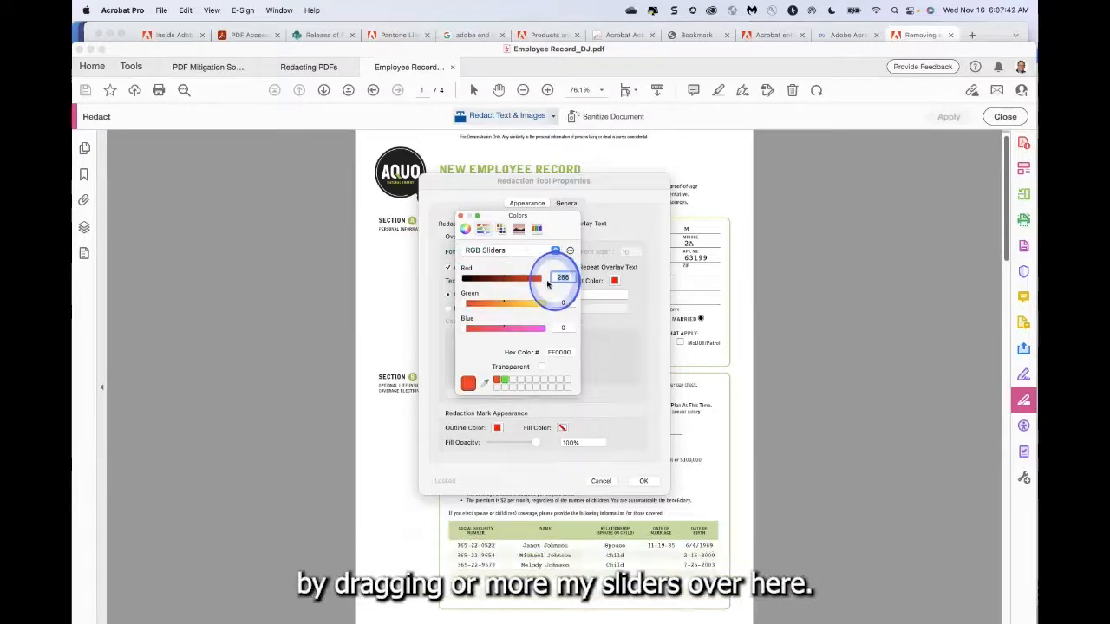
{"action": "left_click_drag", "start_coordinate": [481, 300], "coordinate": [559, 302]}
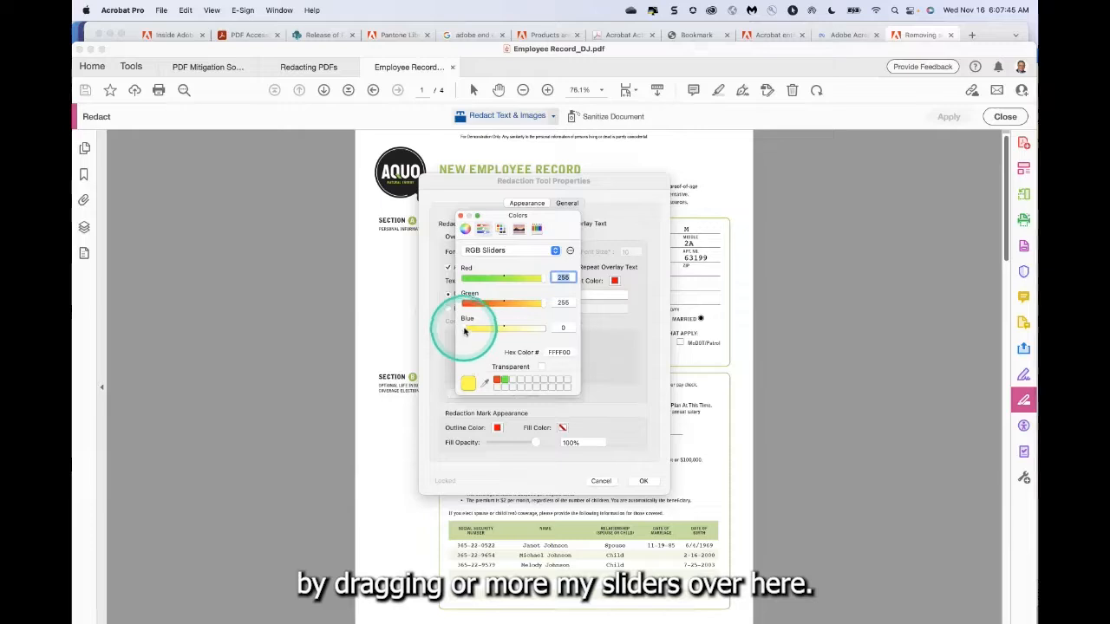
{"action": "left_click_drag", "start_coordinate": [464, 329], "coordinate": [546, 337]}
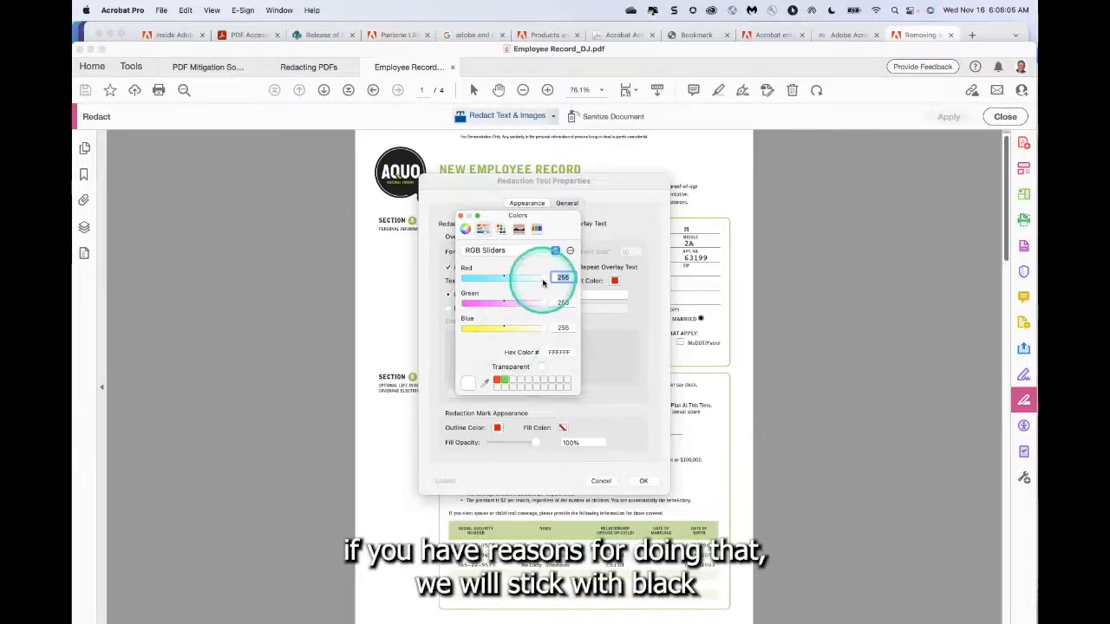
Set the redacted area fill color back to black, with red, green and blue all at 0.
{"action": "left_click_drag", "start_coordinate": [543, 279], "coordinate": [431, 297]}
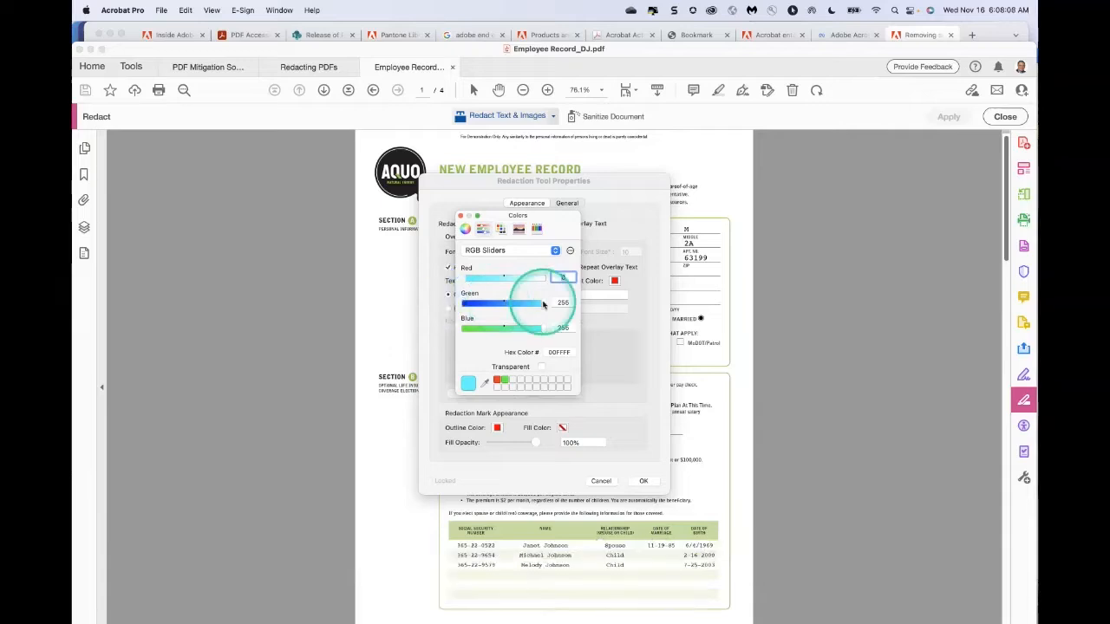
{"action": "left_click_drag", "start_coordinate": [532, 299], "coordinate": [441, 309]}
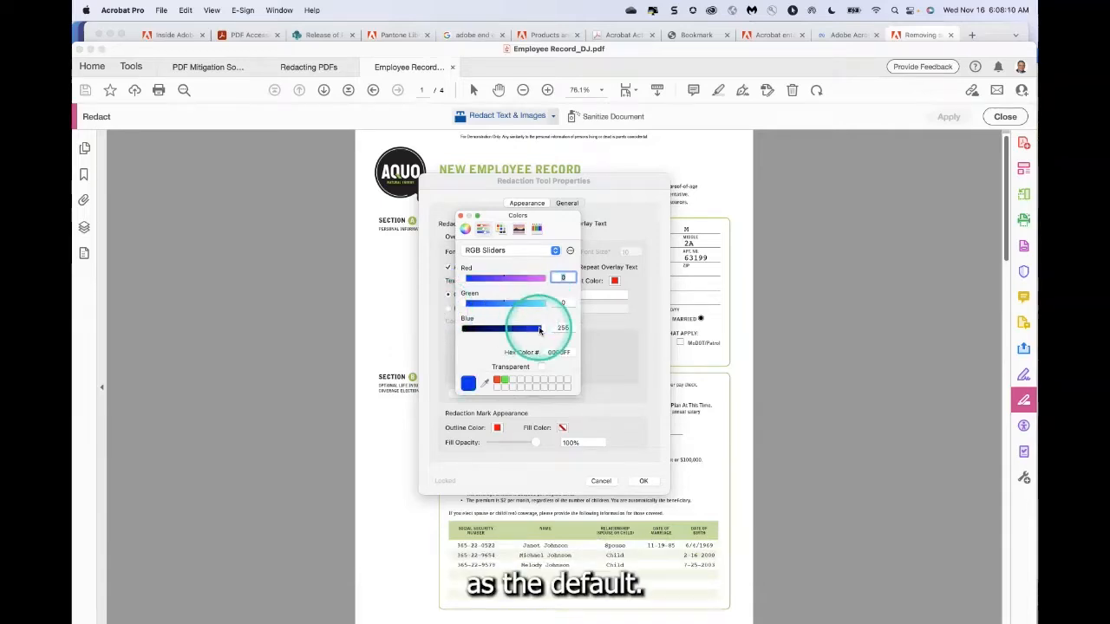
{"action": "left_click_drag", "start_coordinate": [539, 329], "coordinate": [466, 336]}
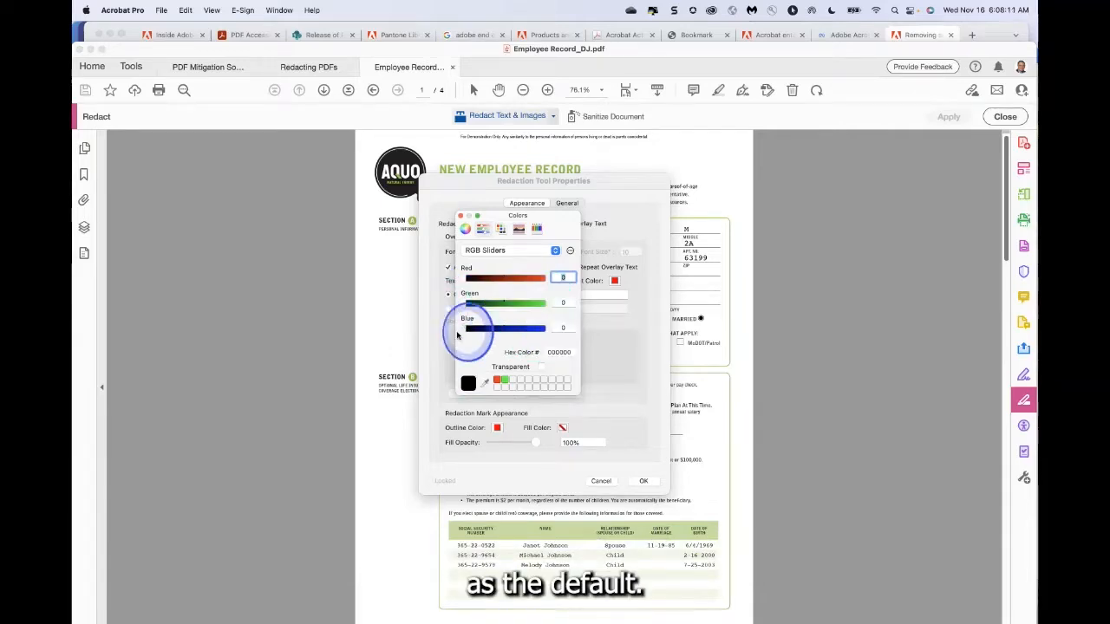
{"action": "left_click", "coordinate": [460, 215]}
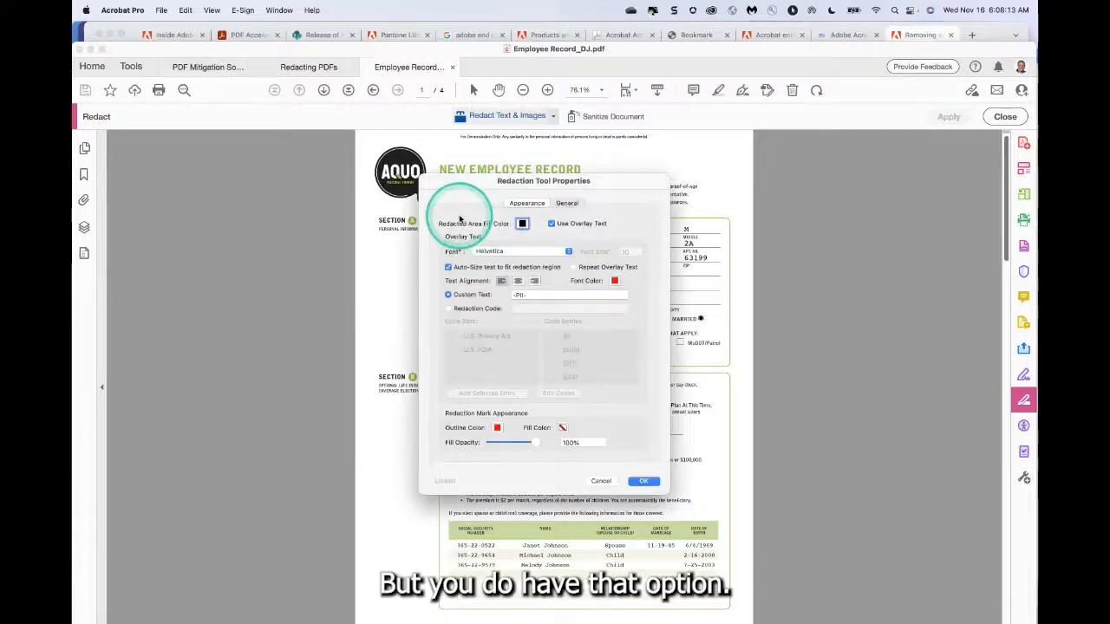
Use overlay text based on a redaction code instead of custom text, and accept the redaction properties.
{"action": "left_click", "coordinate": [552, 223]}
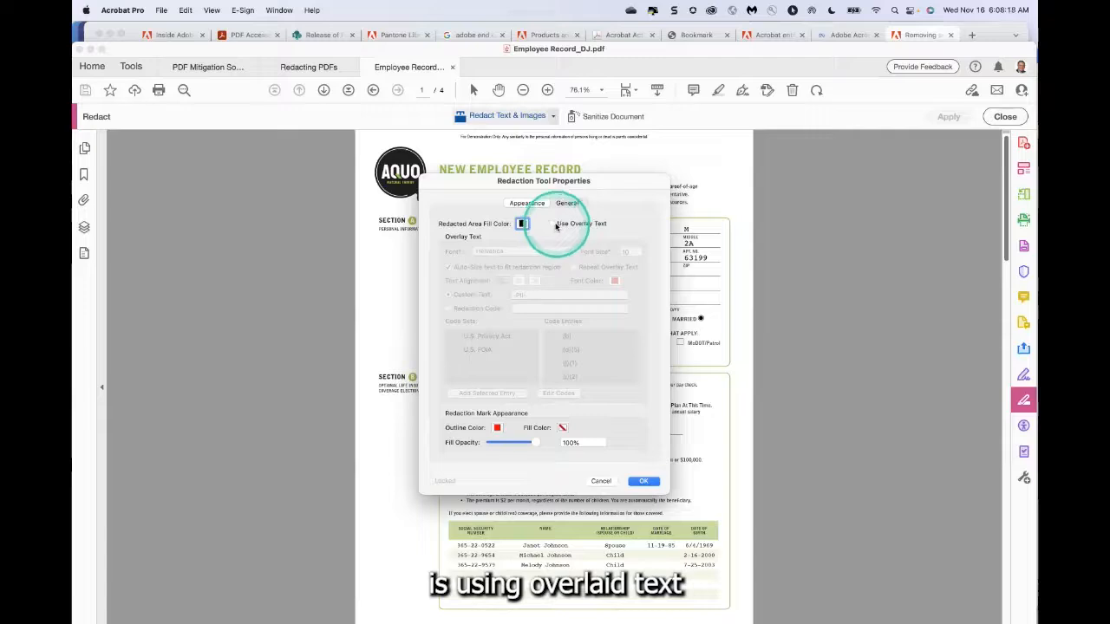
{"action": "left_click", "coordinate": [553, 224]}
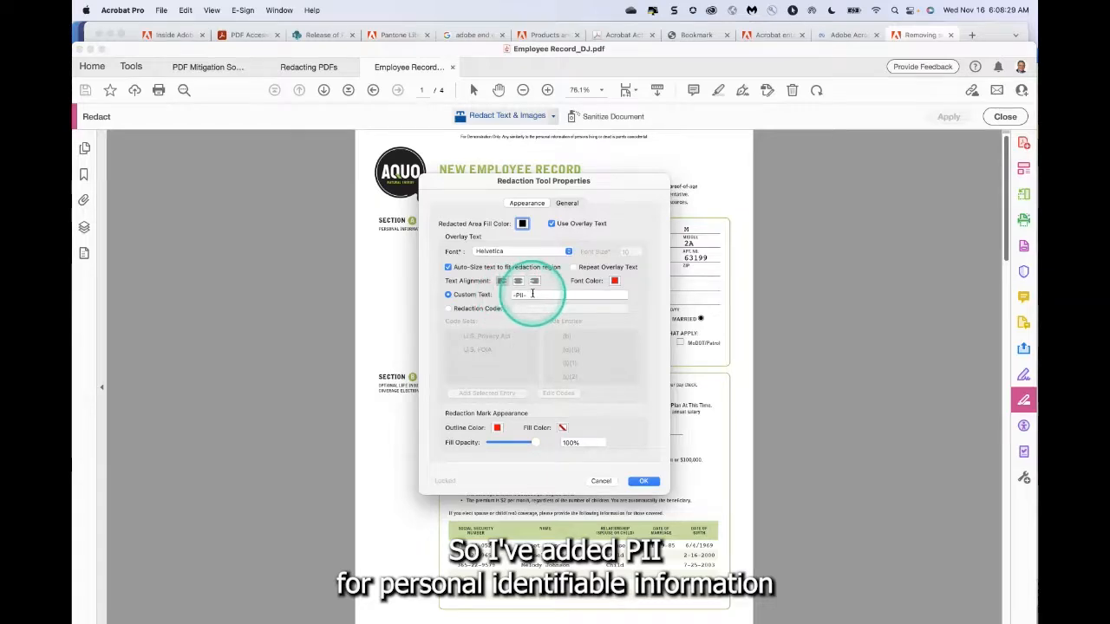
{"action": "left_click", "coordinate": [447, 310]}
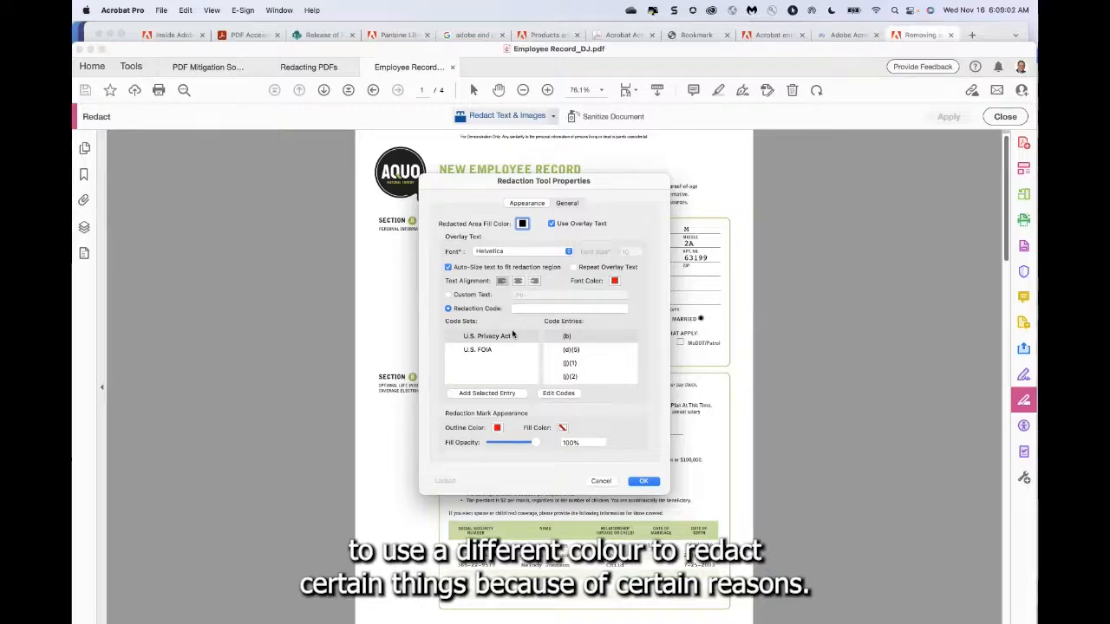
{"action": "left_click", "coordinate": [551, 225]}
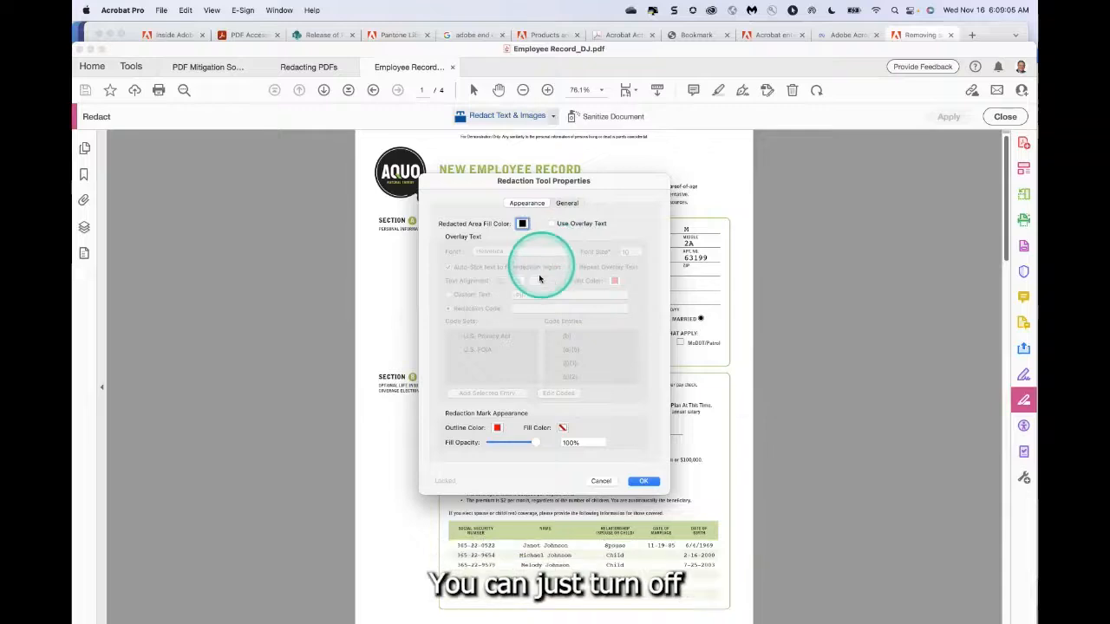
{"action": "left_click", "coordinate": [552, 224]}
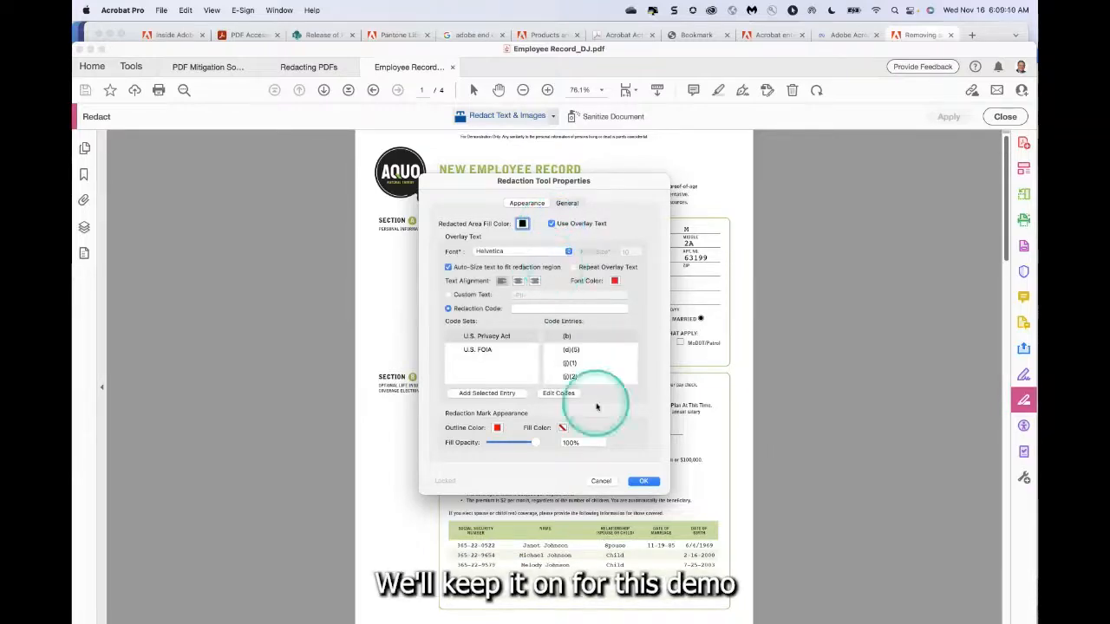
{"action": "left_click", "coordinate": [641, 482]}
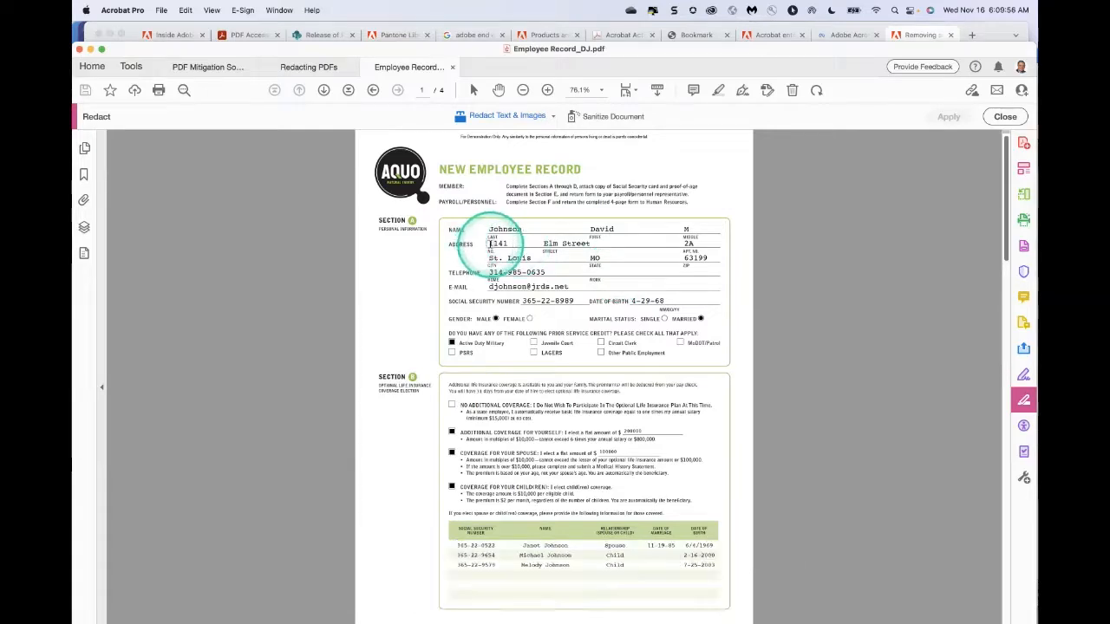
Mark the street number, street name, apartment number and telephone number in Section A for redaction.
{"action": "left_click_drag", "start_coordinate": [490, 244], "coordinate": [591, 244]}
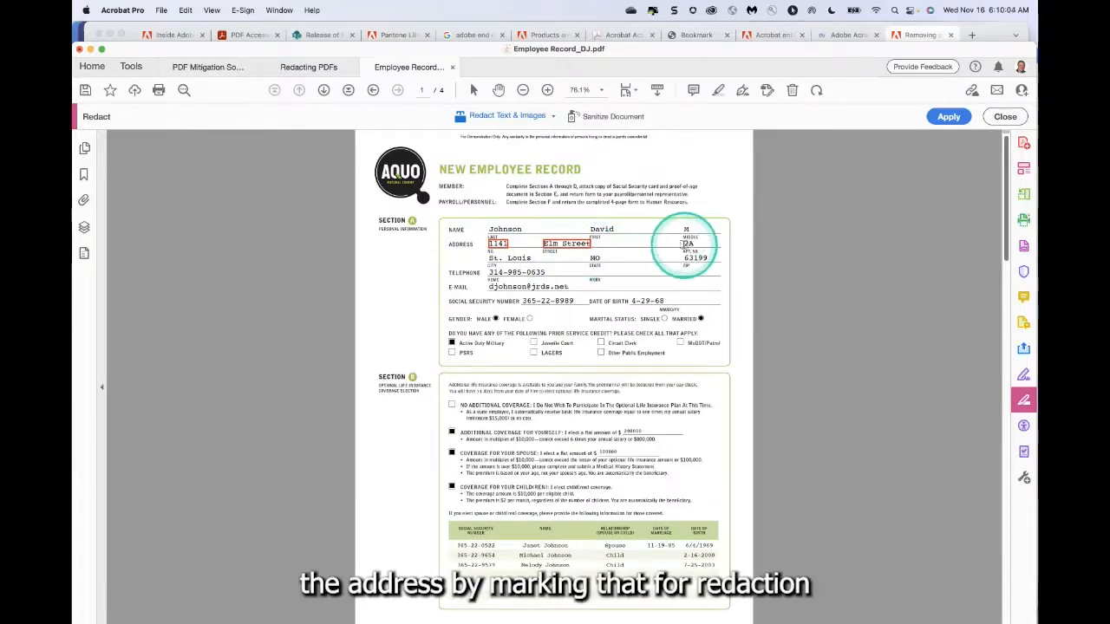
{"action": "left_click_drag", "start_coordinate": [685, 244], "coordinate": [691, 245]}
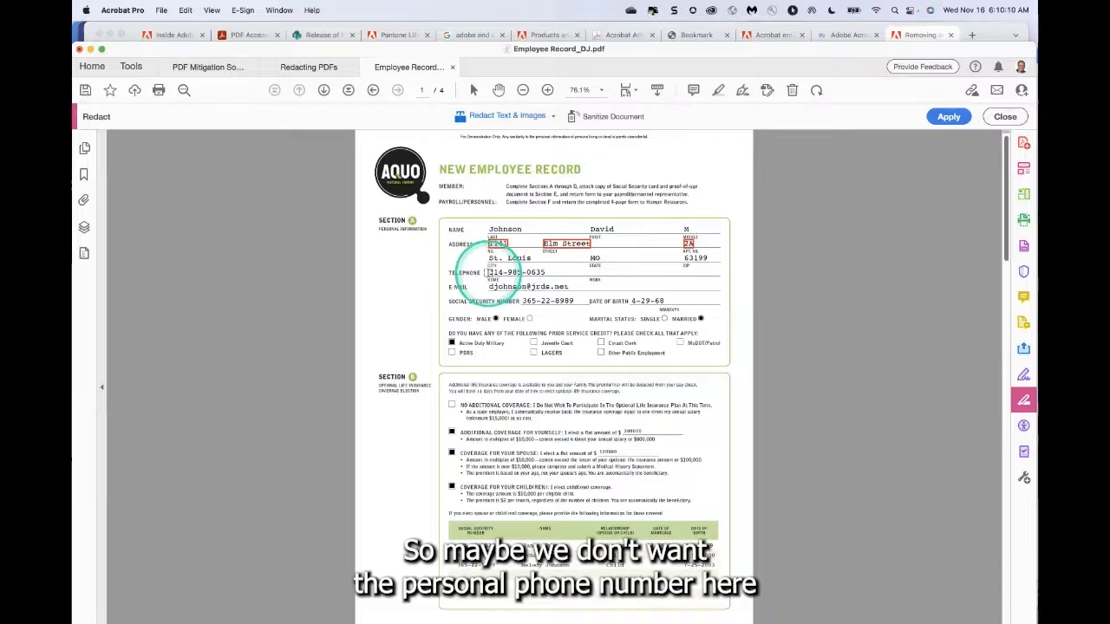
{"action": "left_click_drag", "start_coordinate": [488, 272], "coordinate": [546, 272]}
Mark the handwritten member signature in Section D on page 2 for redaction.
{"action": "scroll", "coordinate": [538, 408], "scroll_direction": "down", "scroll_amount": 1}
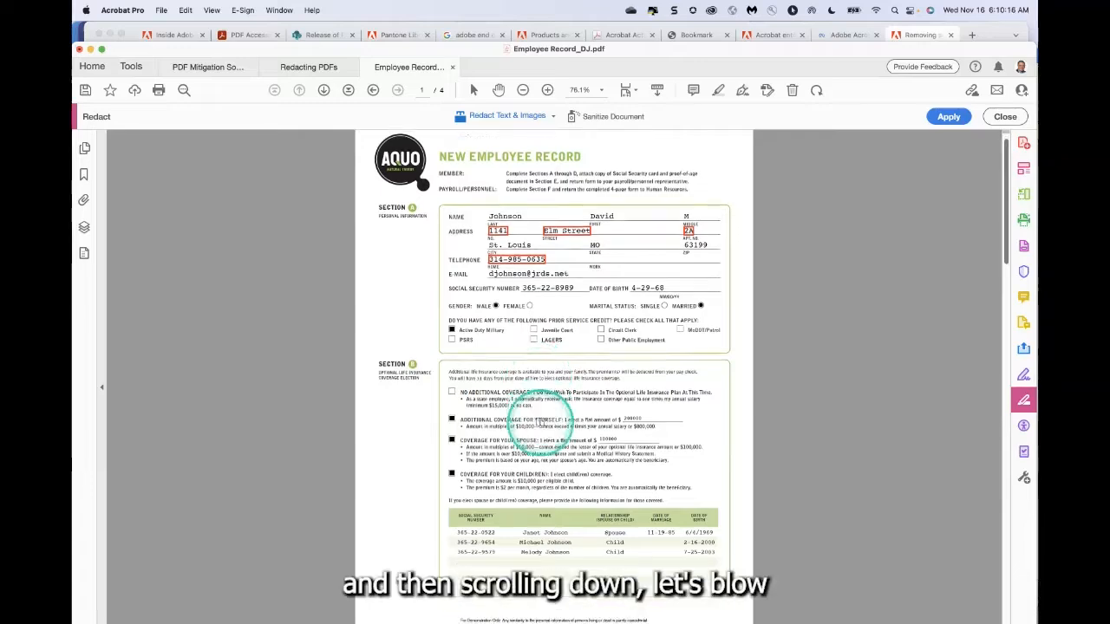
{"action": "key", "text": "super+equal"}
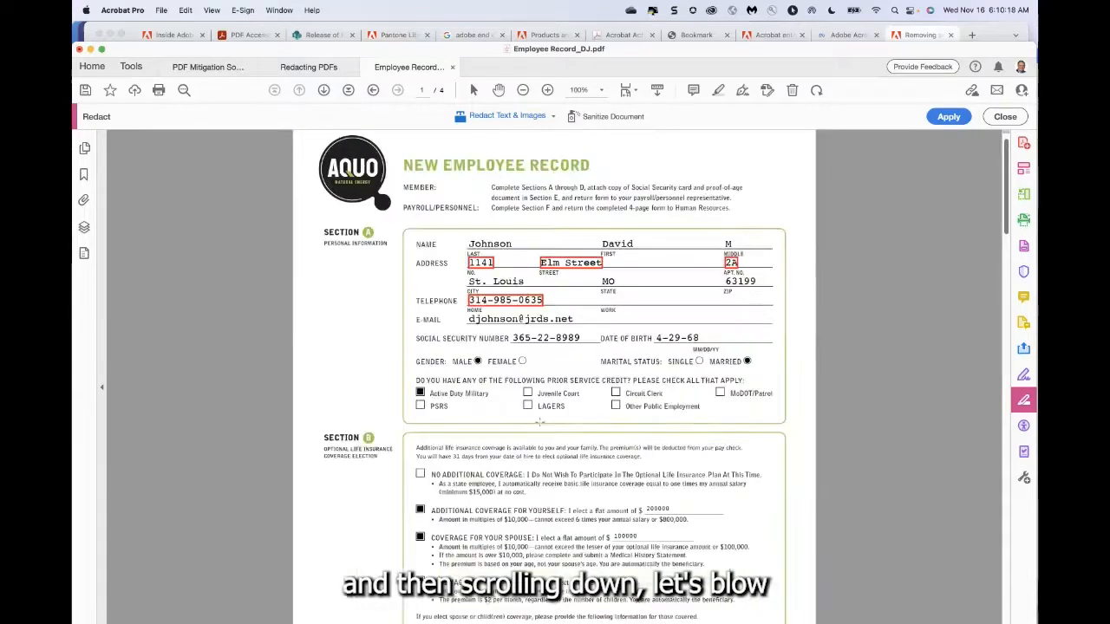
{"action": "scroll", "coordinate": [538, 423], "scroll_direction": "down", "scroll_amount": 6}
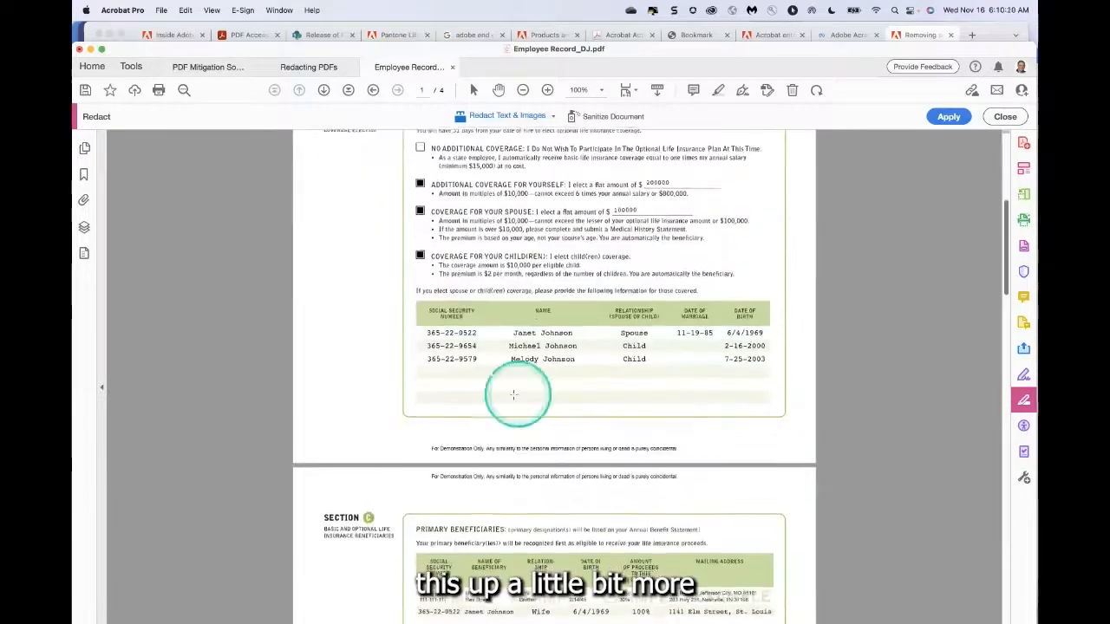
{"action": "left_click", "coordinate": [504, 360]}
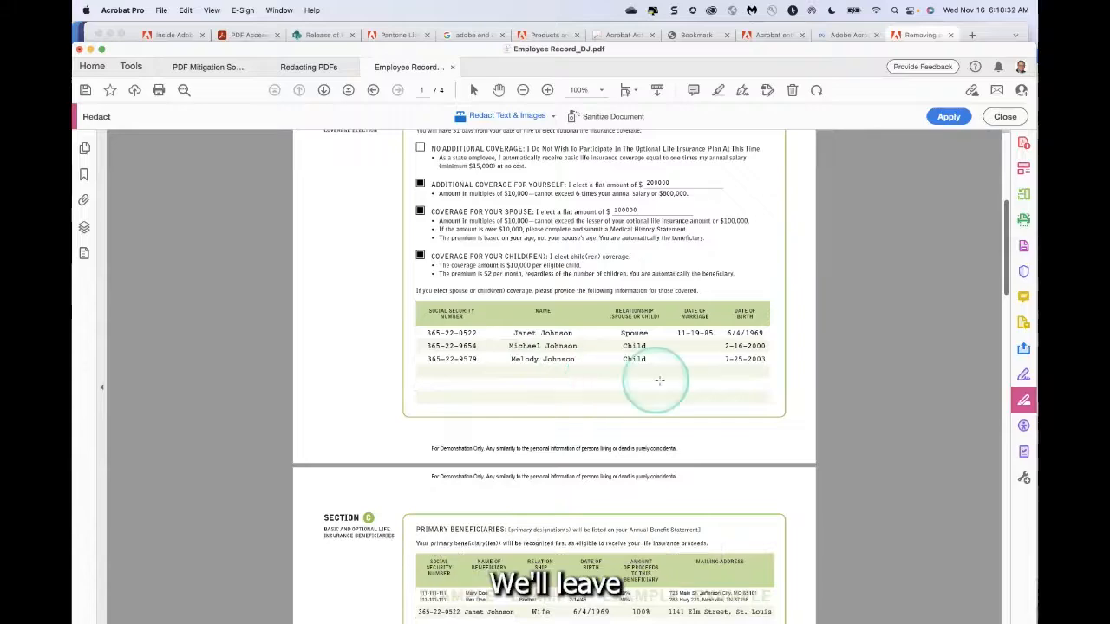
{"action": "scroll", "coordinate": [655, 391], "scroll_direction": "down", "scroll_amount": 5}
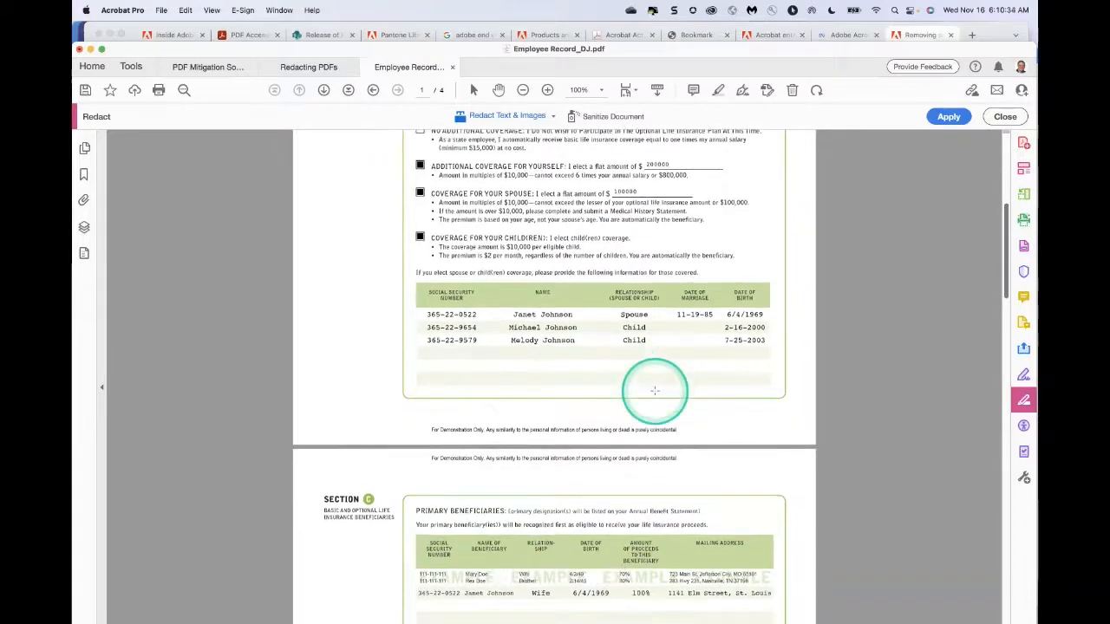
{"action": "scroll", "coordinate": [654, 391], "scroll_direction": "down", "scroll_amount": 2}
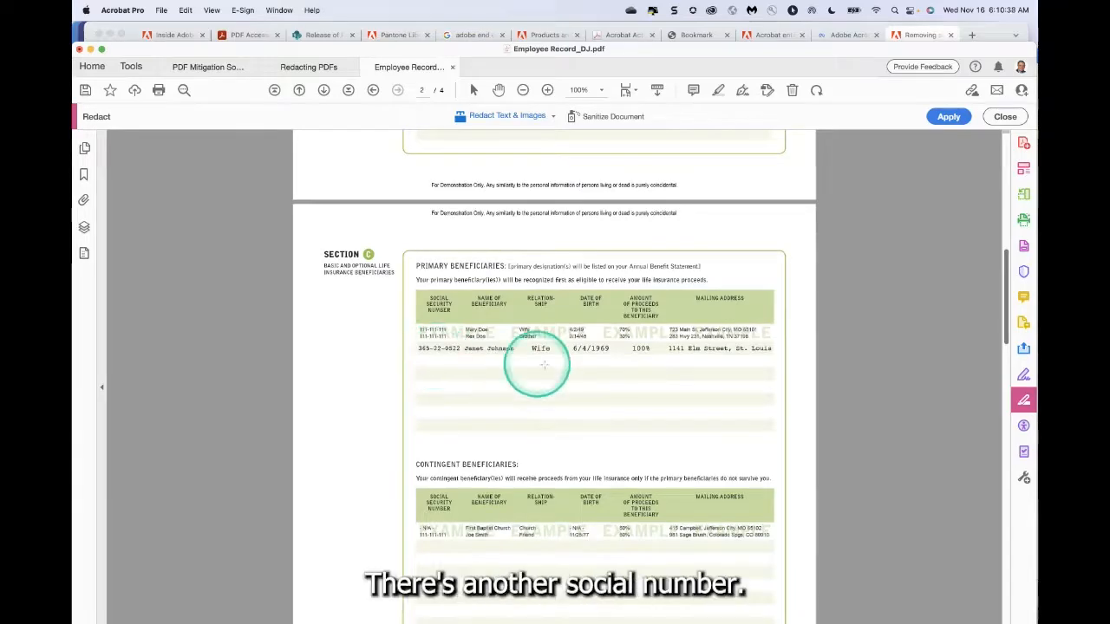
{"action": "scroll", "coordinate": [576, 379], "scroll_direction": "down", "scroll_amount": 5}
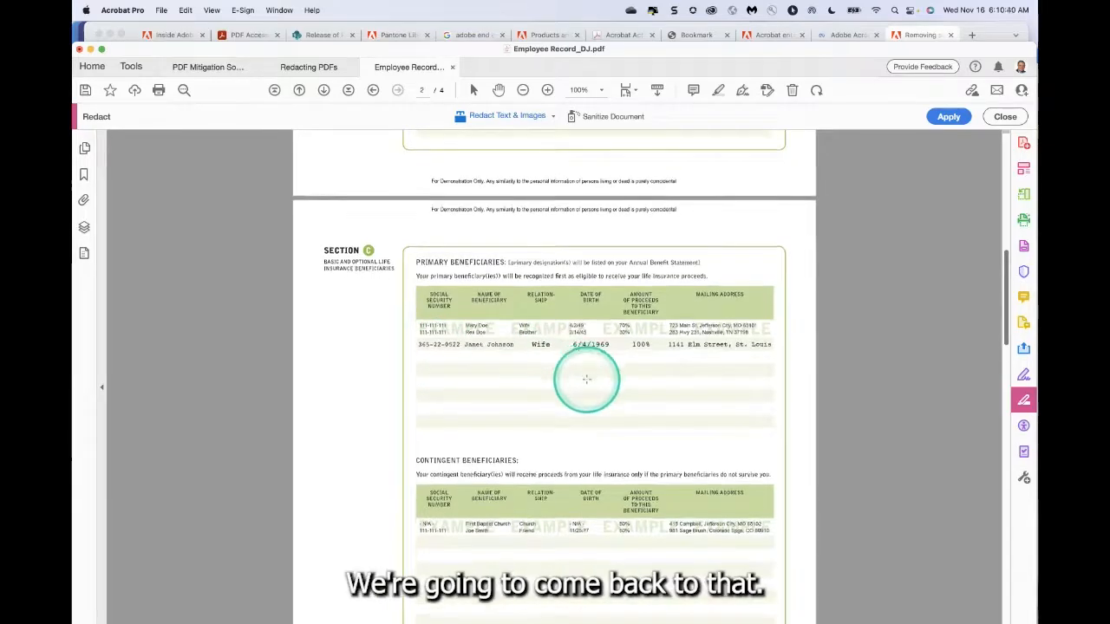
{"action": "scroll", "coordinate": [586, 379], "scroll_direction": "down", "scroll_amount": 5}
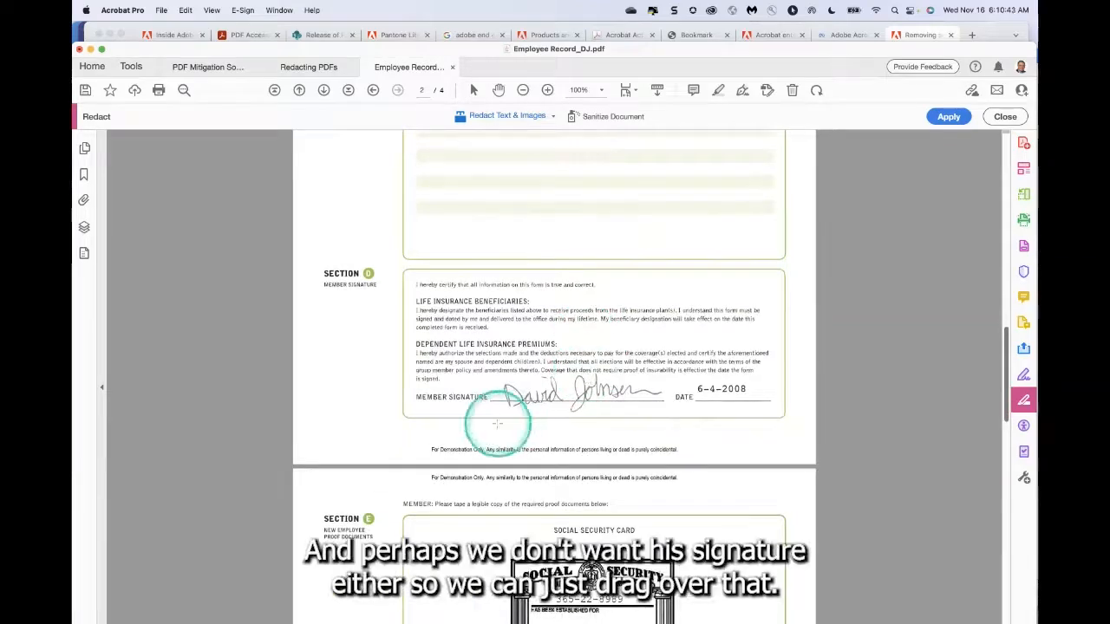
{"action": "mouse_move", "coordinate": [497, 424]}
{"action": "left_mouse_down"}
{"action": "mouse_move", "coordinate": [649, 367]}
{"action": "mouse_move", "coordinate": [672, 375]}
{"action": "mouse_move", "coordinate": [663, 372]}
{"action": "left_mouse_up"}
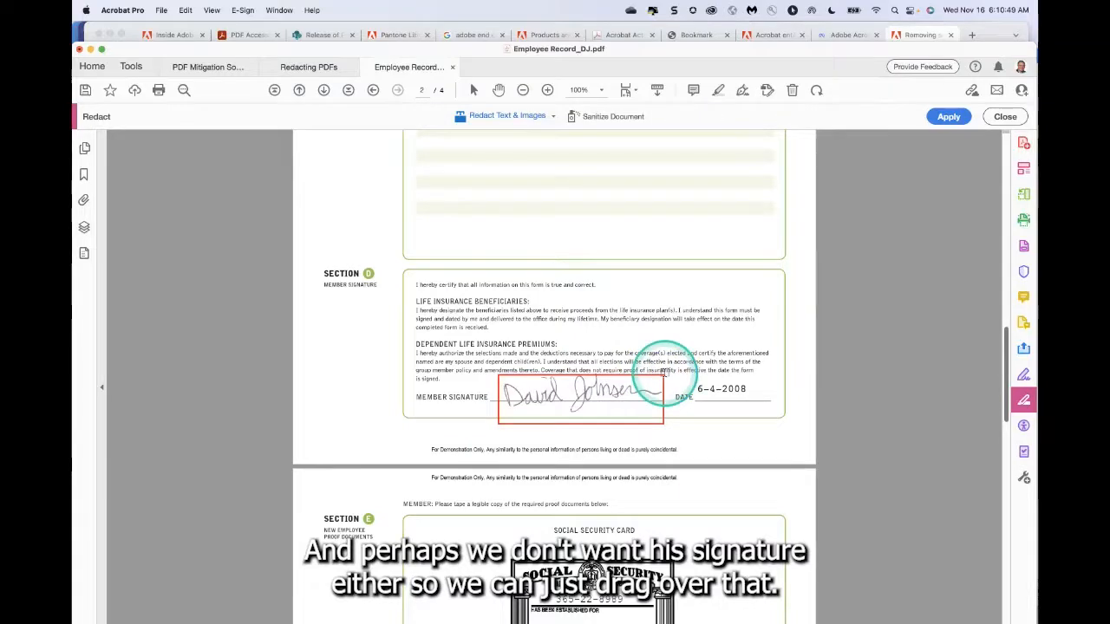
{"action": "mouse_move", "coordinate": [648, 396]}
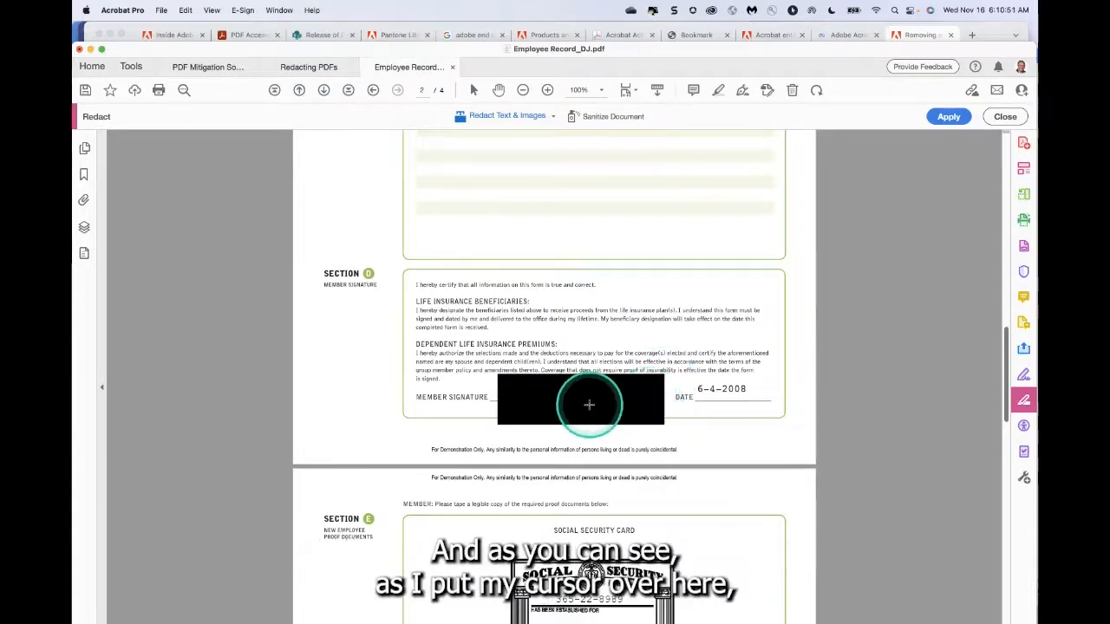
Review the redaction marks on the first two pages and examine the scanned proof documents in Section E.
{"action": "scroll", "coordinate": [588, 372], "scroll_direction": "up", "scroll_amount": 5}
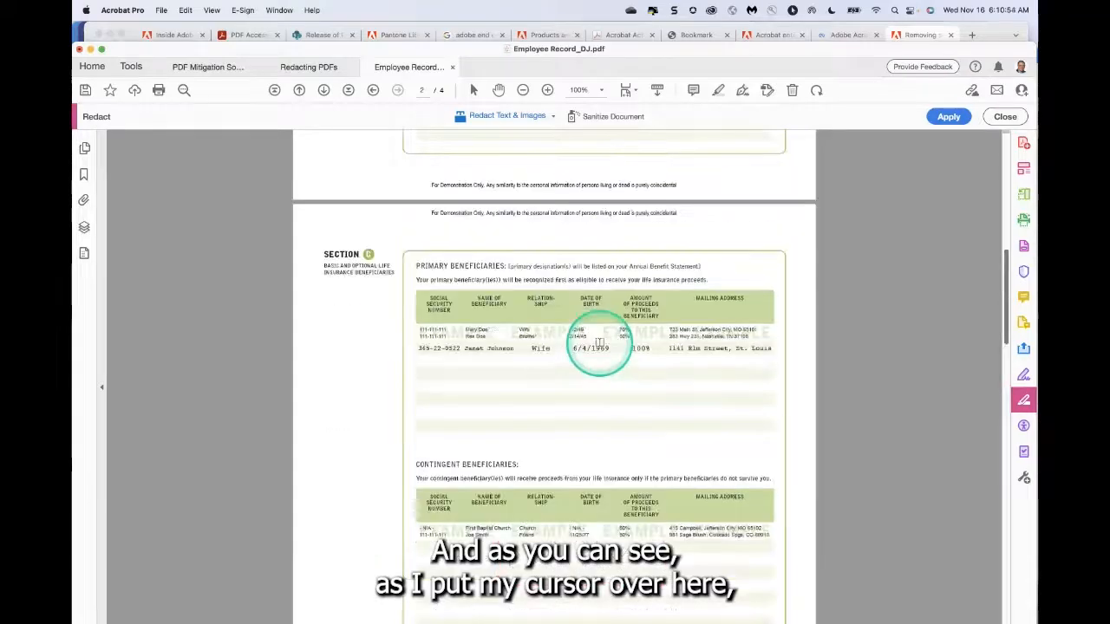
{"action": "scroll", "coordinate": [598, 343], "scroll_direction": "up", "scroll_amount": 10}
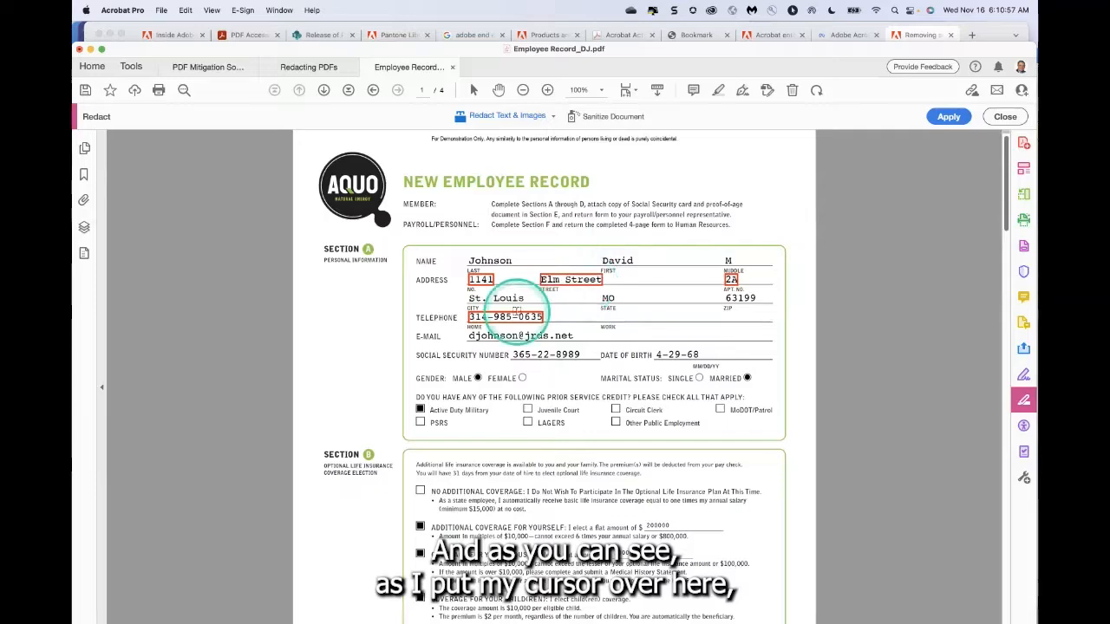
{"action": "scroll", "coordinate": [481, 403], "scroll_direction": "down", "scroll_amount": 1}
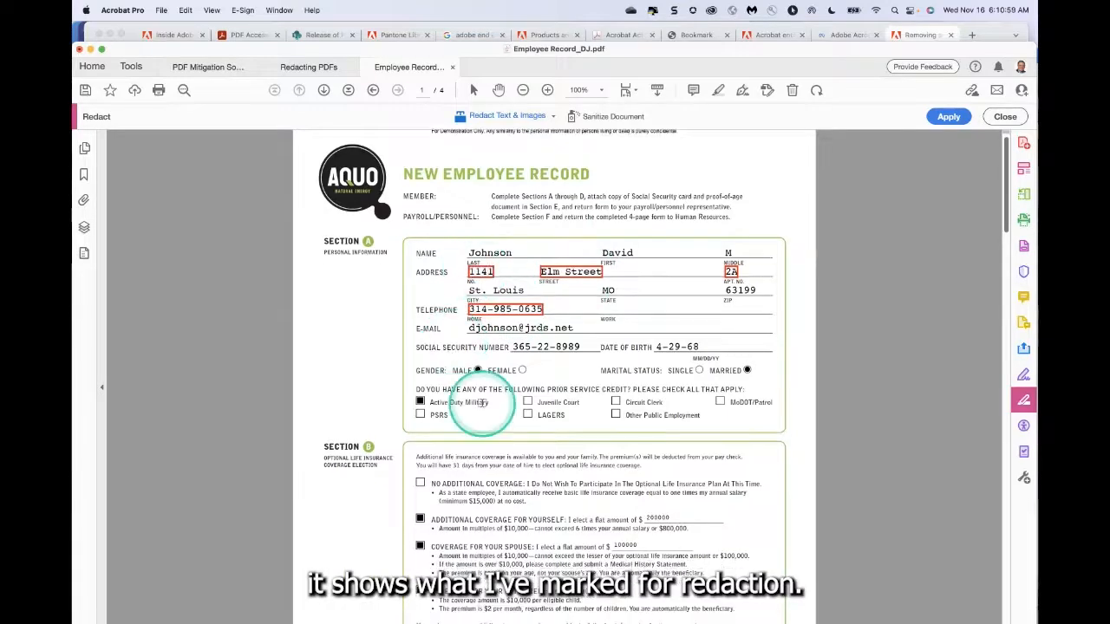
{"action": "scroll", "coordinate": [482, 402], "scroll_direction": "down", "scroll_amount": 10}
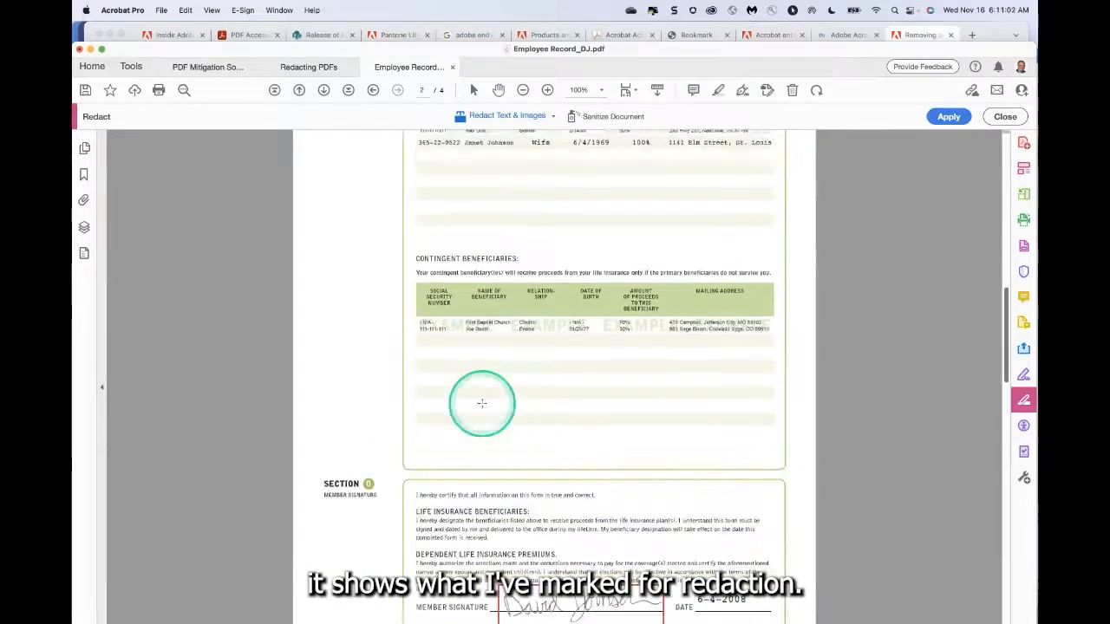
{"action": "scroll", "coordinate": [481, 402], "scroll_direction": "down", "scroll_amount": 10}
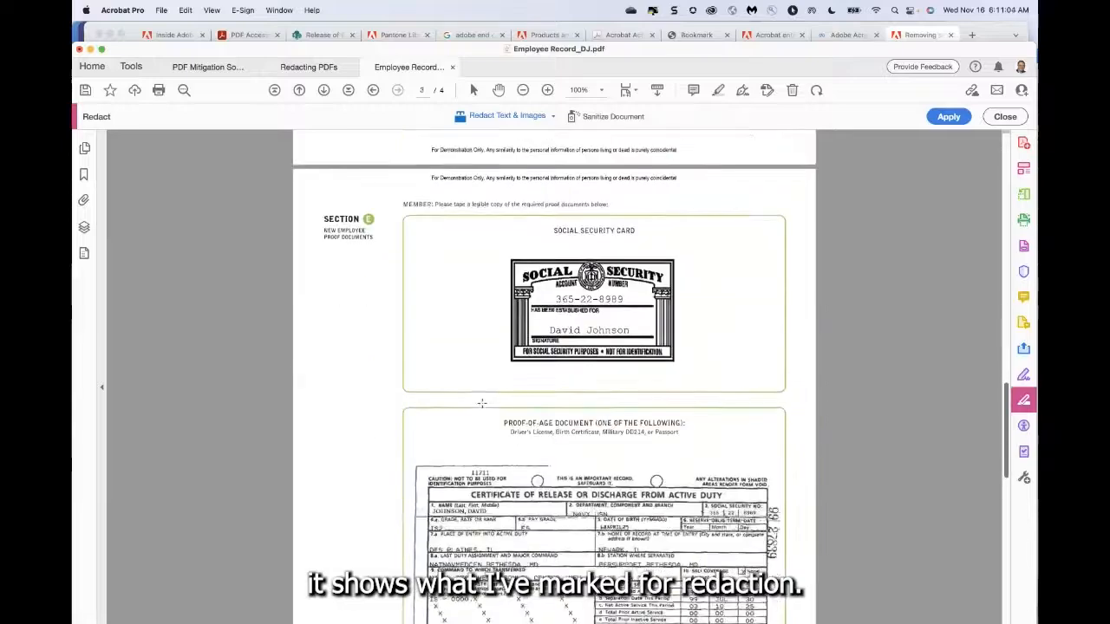
{"action": "scroll", "coordinate": [481, 402], "scroll_direction": "down", "scroll_amount": 3}
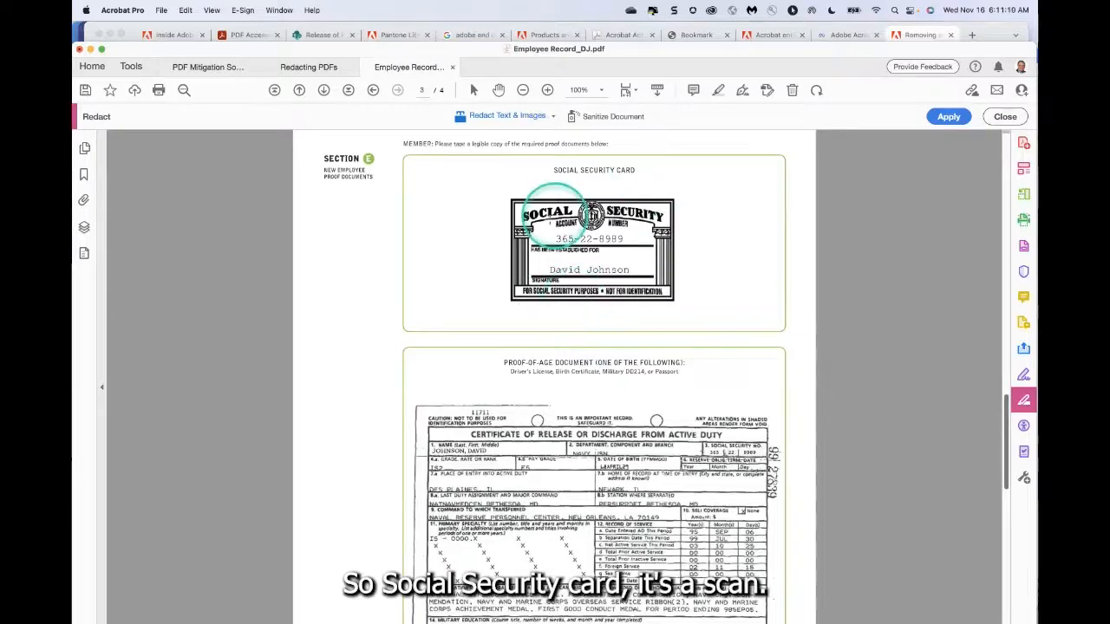
{"action": "scroll", "coordinate": [581, 355], "scroll_direction": "down", "scroll_amount": 1}
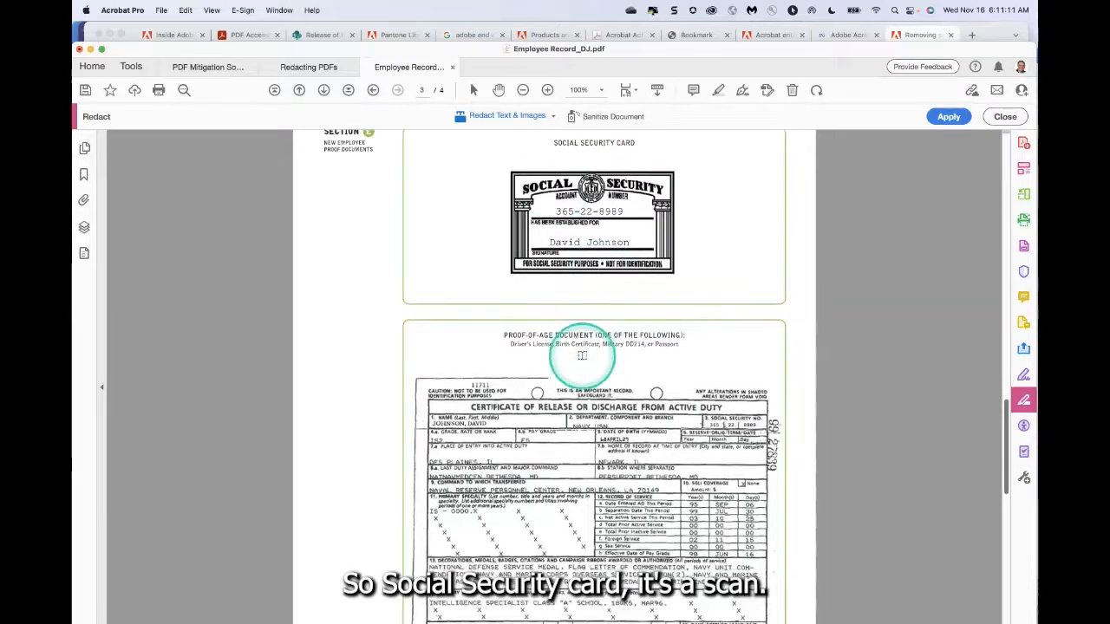
{"action": "scroll", "coordinate": [581, 355], "scroll_direction": "down", "scroll_amount": 5}
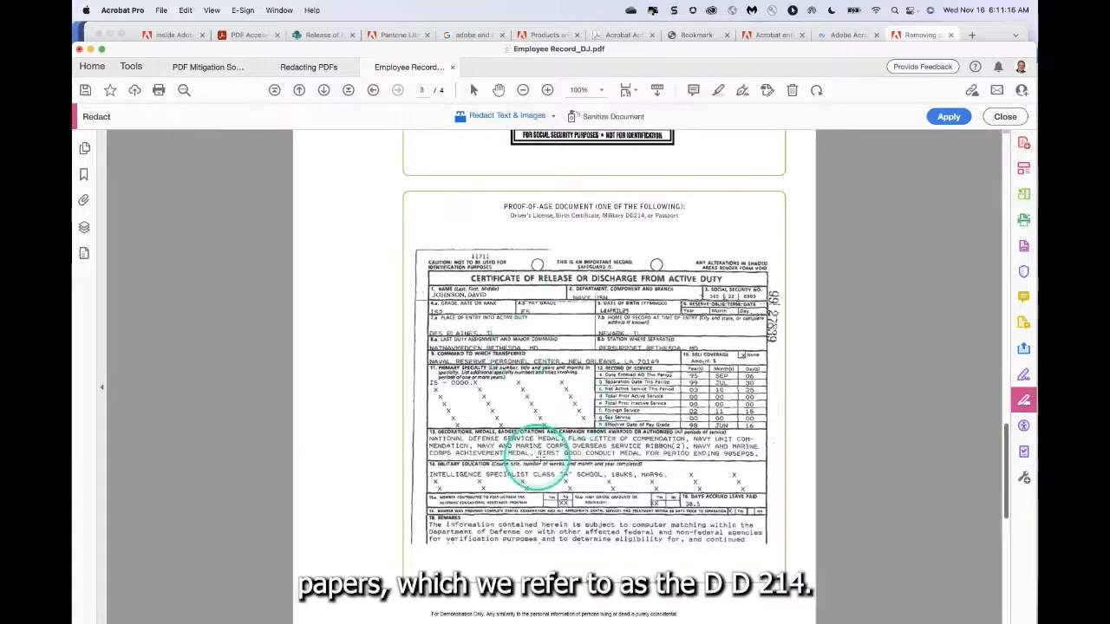
Mark the entire current page containing the Section E proof documents for redaction.
{"action": "scroll", "coordinate": [347, 409], "scroll_direction": "up", "scroll_amount": 3}
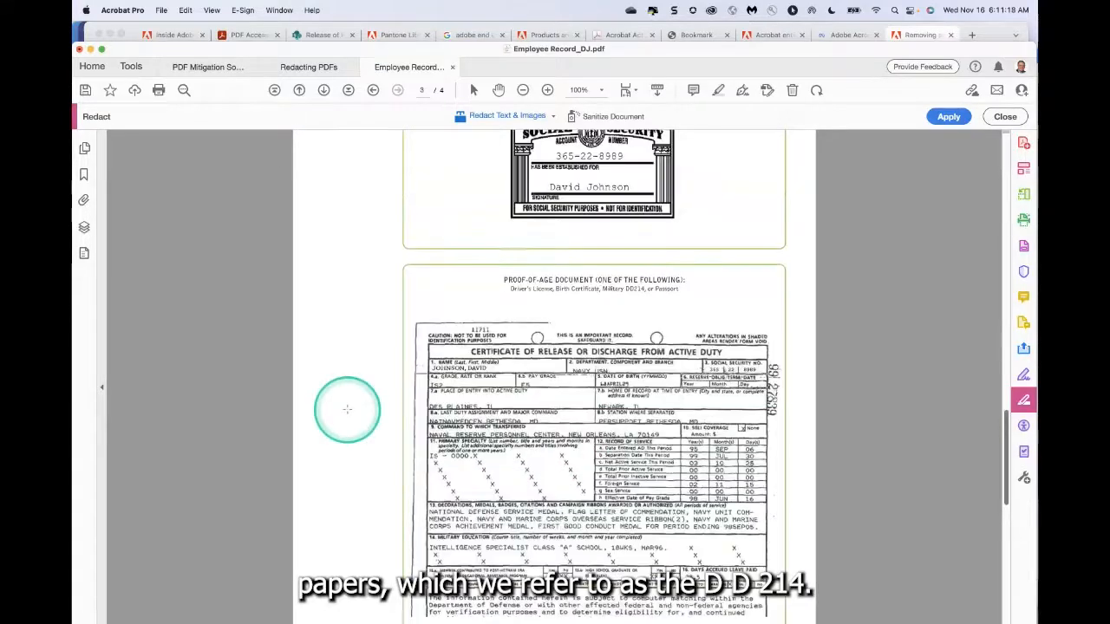
{"action": "scroll", "coordinate": [347, 409], "scroll_direction": "up", "scroll_amount": 2}
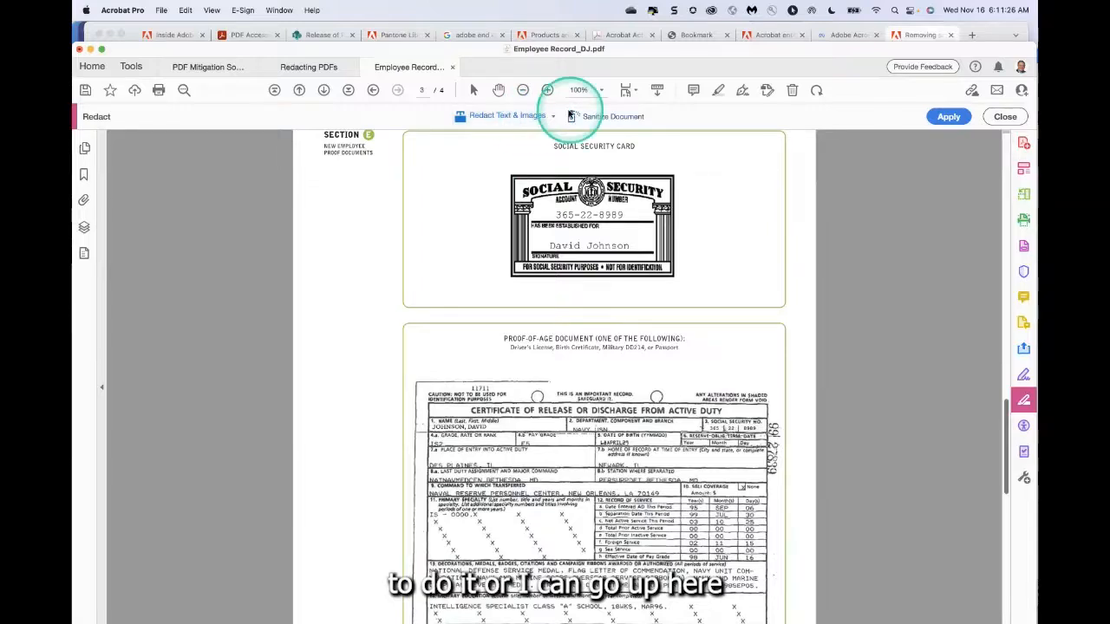
{"action": "left_click", "coordinate": [553, 116]}
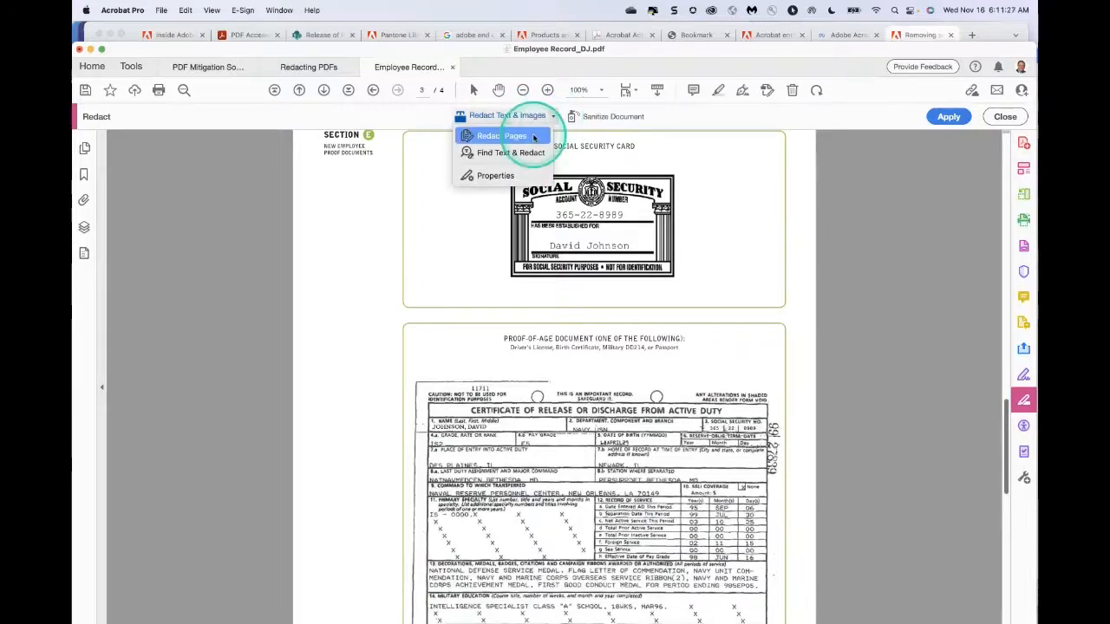
{"action": "left_click", "coordinate": [531, 137]}
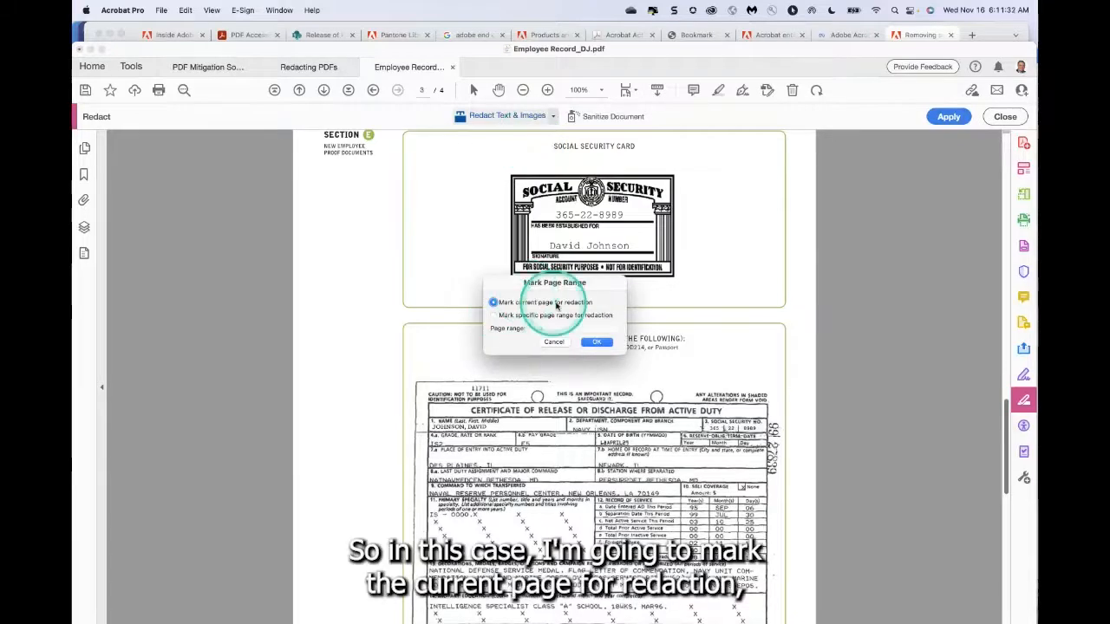
{"action": "left_click", "coordinate": [597, 341]}
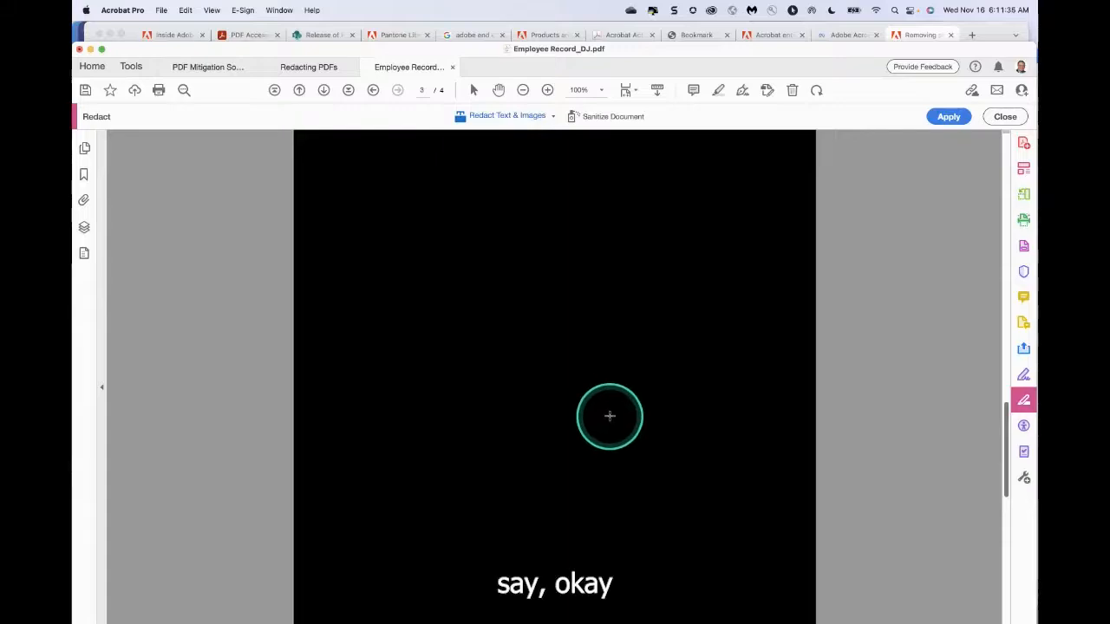
Start Find Text & Redact and set it to search the current document for multiple words or phrases.
{"action": "scroll", "coordinate": [609, 415], "scroll_direction": "down", "scroll_amount": 5}
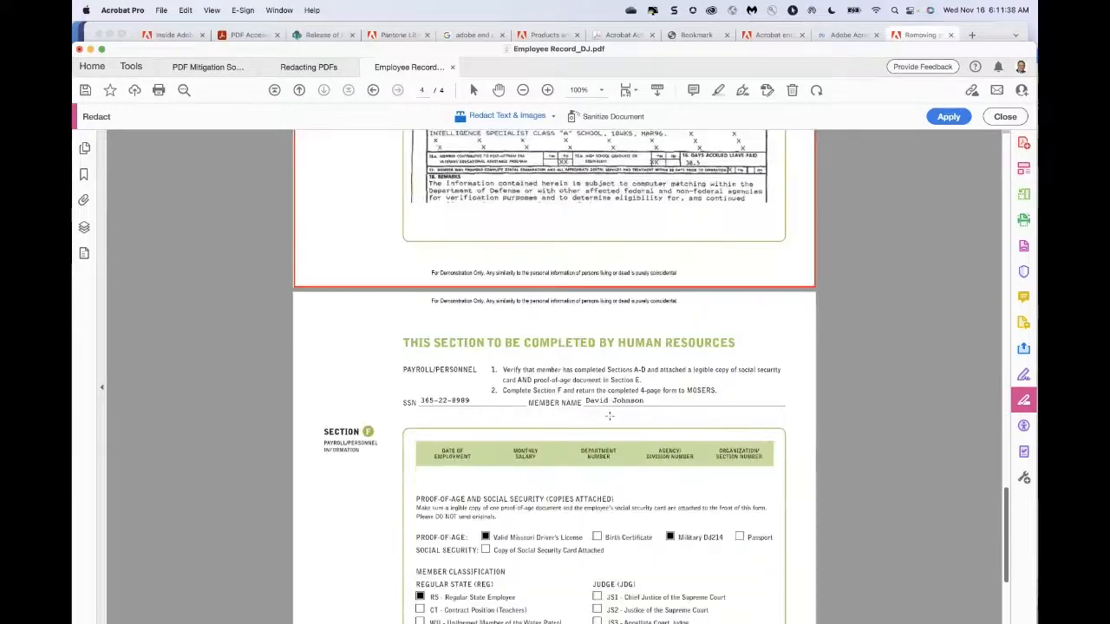
{"action": "scroll", "coordinate": [610, 415], "scroll_direction": "down", "scroll_amount": 6}
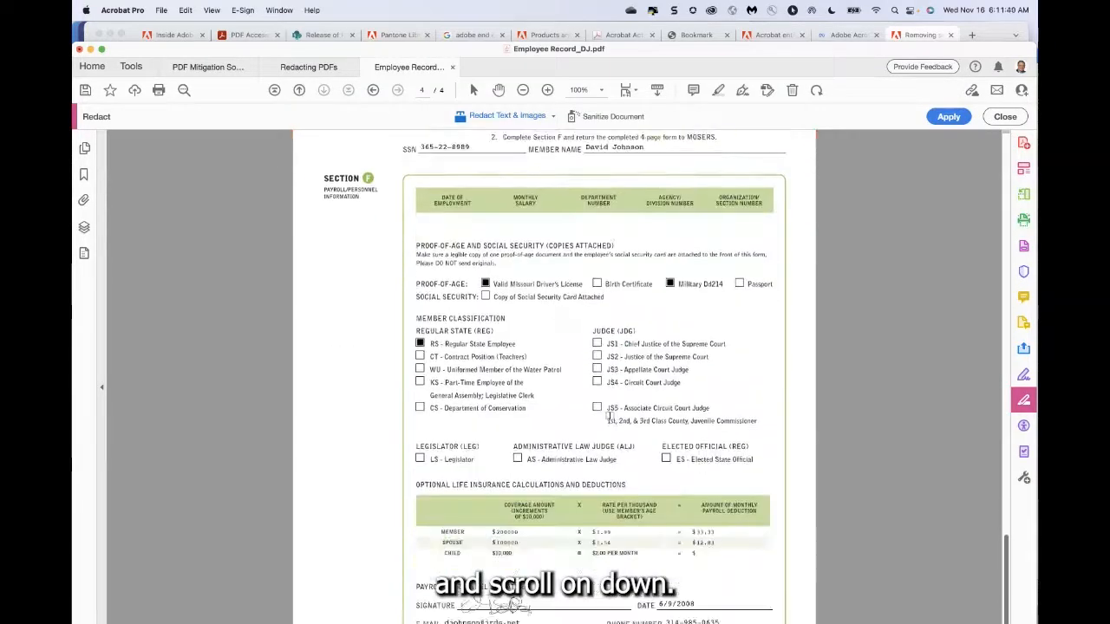
{"action": "scroll", "coordinate": [610, 415], "scroll_direction": "down", "scroll_amount": 3}
{"action": "scroll", "coordinate": [610, 416], "scroll_direction": "up", "scroll_amount": 6}
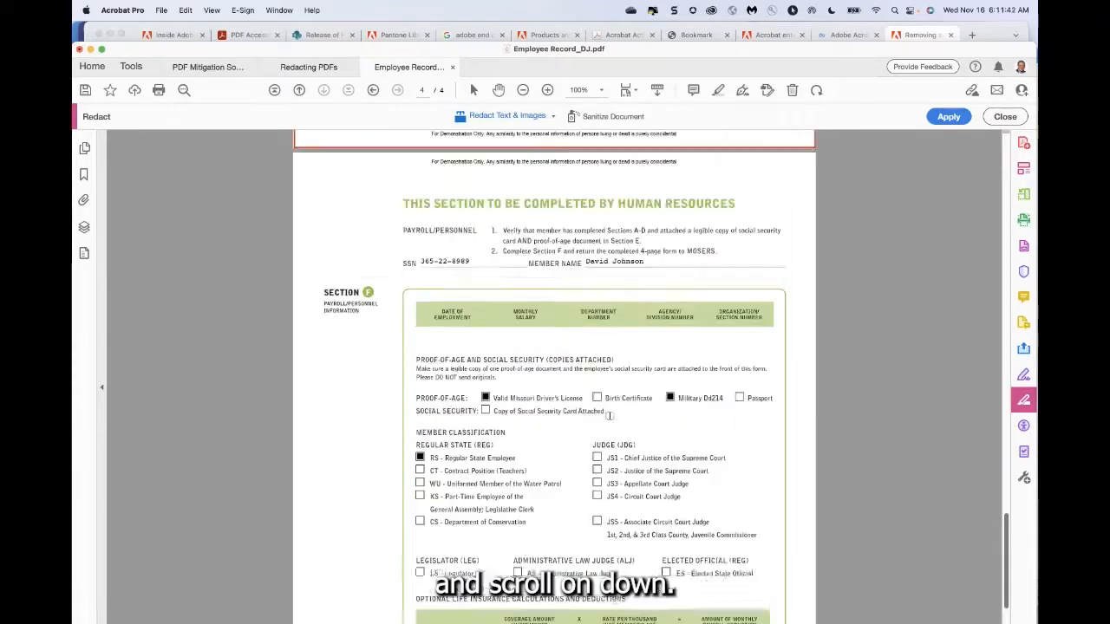
{"action": "scroll", "coordinate": [609, 415], "scroll_direction": "up", "scroll_amount": 15}
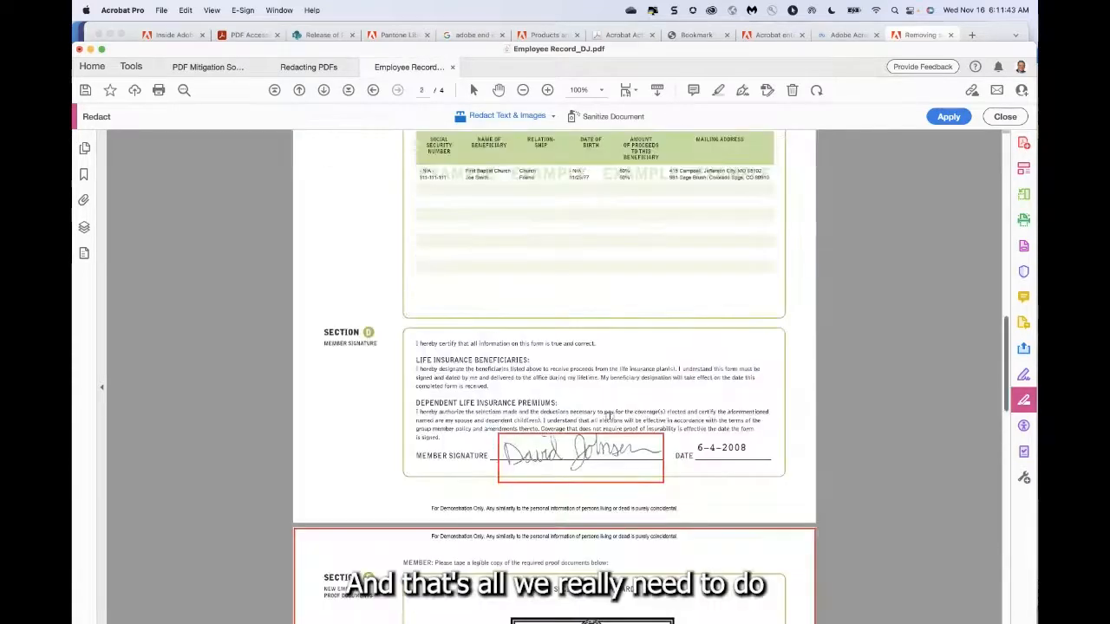
{"action": "scroll", "coordinate": [610, 415], "scroll_direction": "up", "scroll_amount": 15}
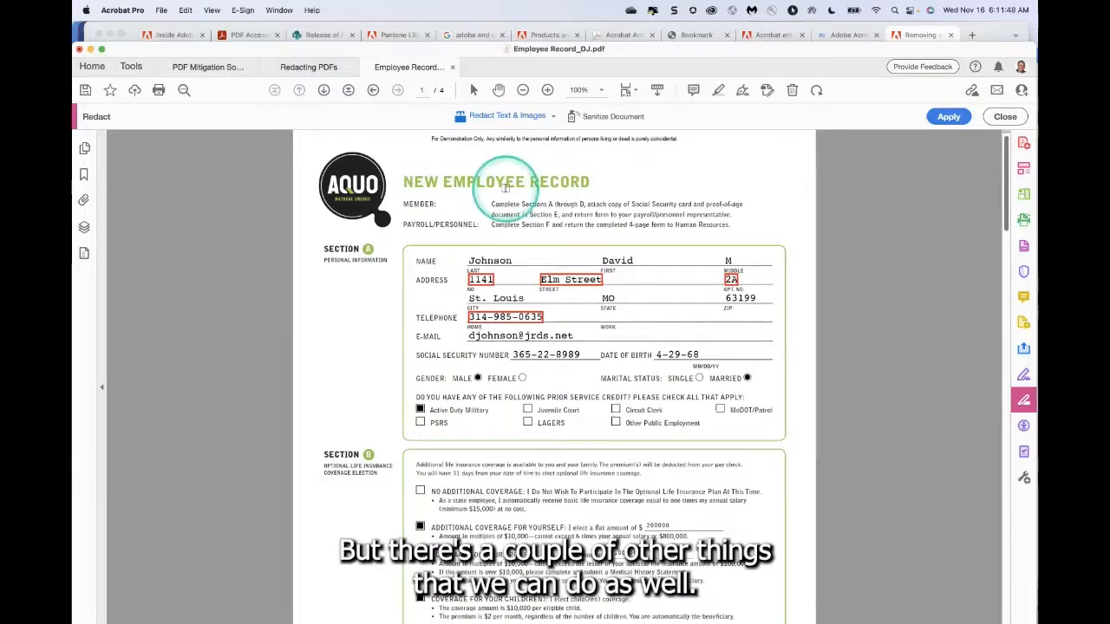
{"action": "left_click", "coordinate": [553, 118]}
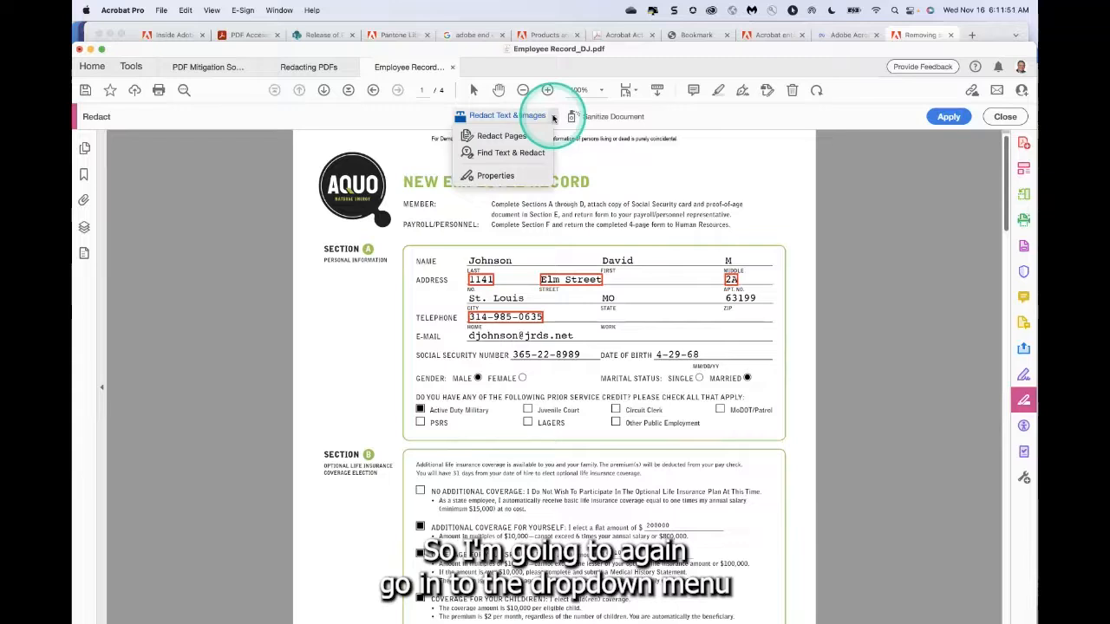
{"action": "left_click", "coordinate": [529, 155]}
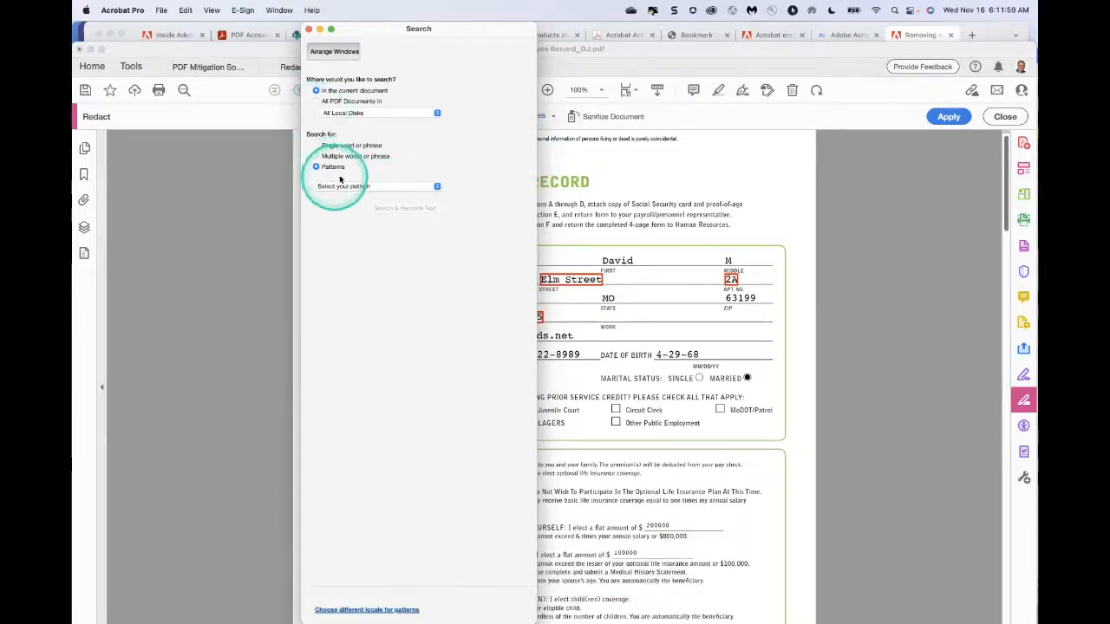
{"action": "left_click", "coordinate": [317, 146]}
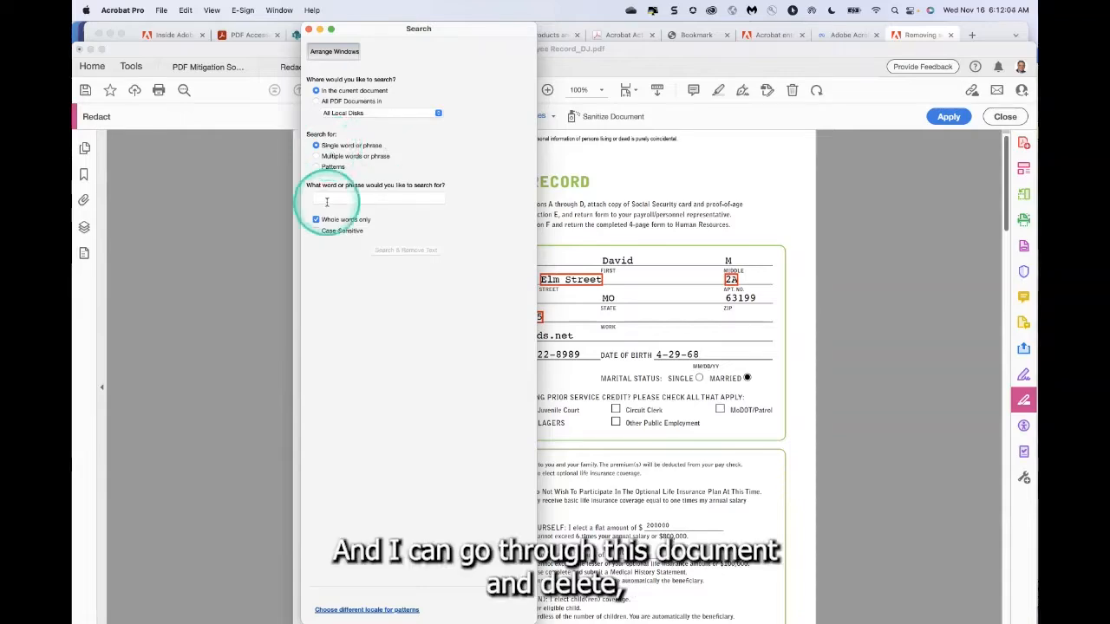
{"action": "left_click", "coordinate": [360, 157]}
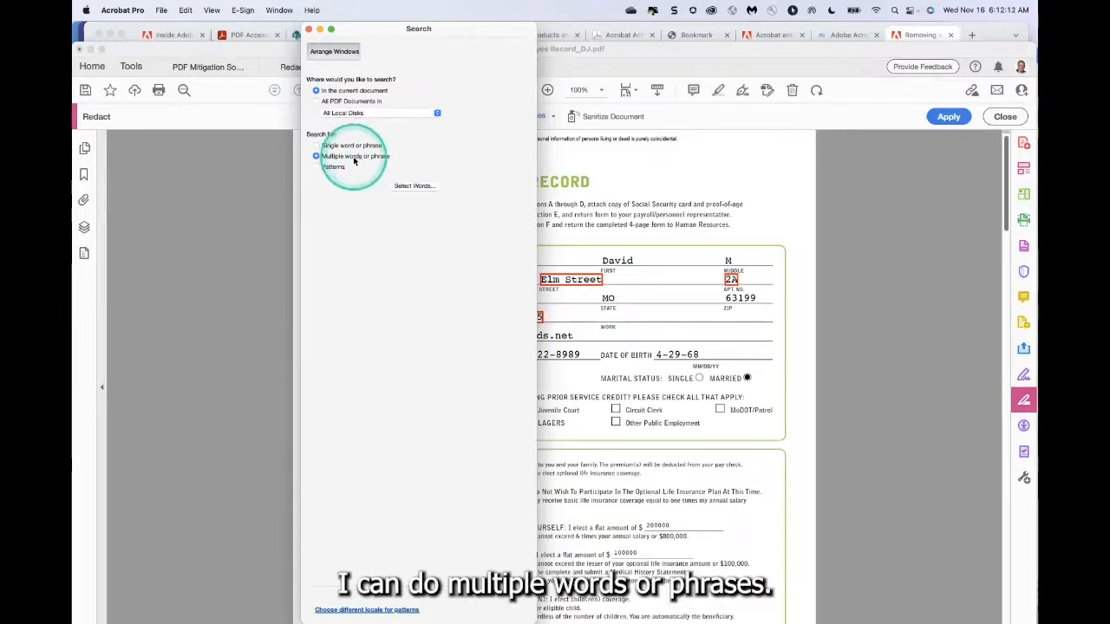
Add the first names of both children and the spouse as separate entries in the word and phrase list.
{"action": "left_click", "coordinate": [414, 186]}
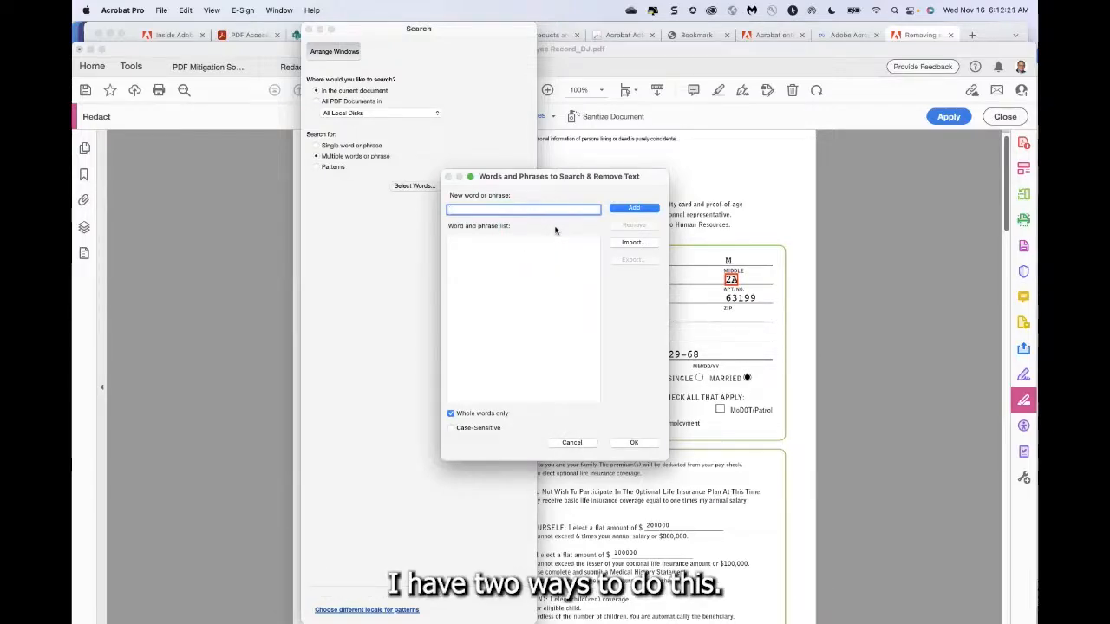
{"action": "left_click_drag", "start_coordinate": [347, 29], "coordinate": [190, 37]}
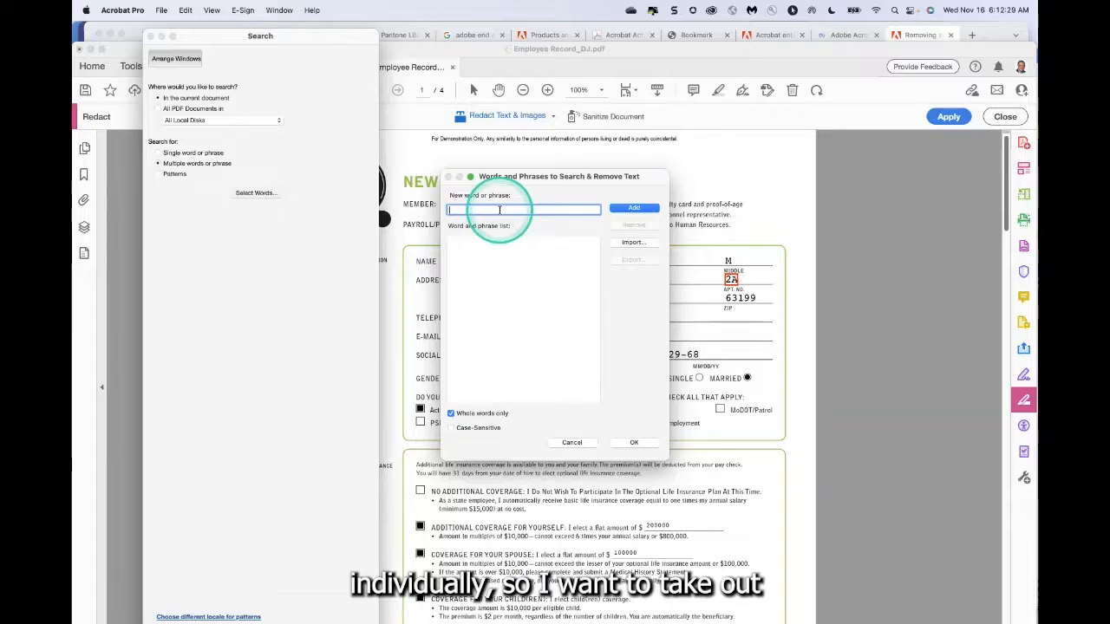
{"action": "type", "text": "Michael"}
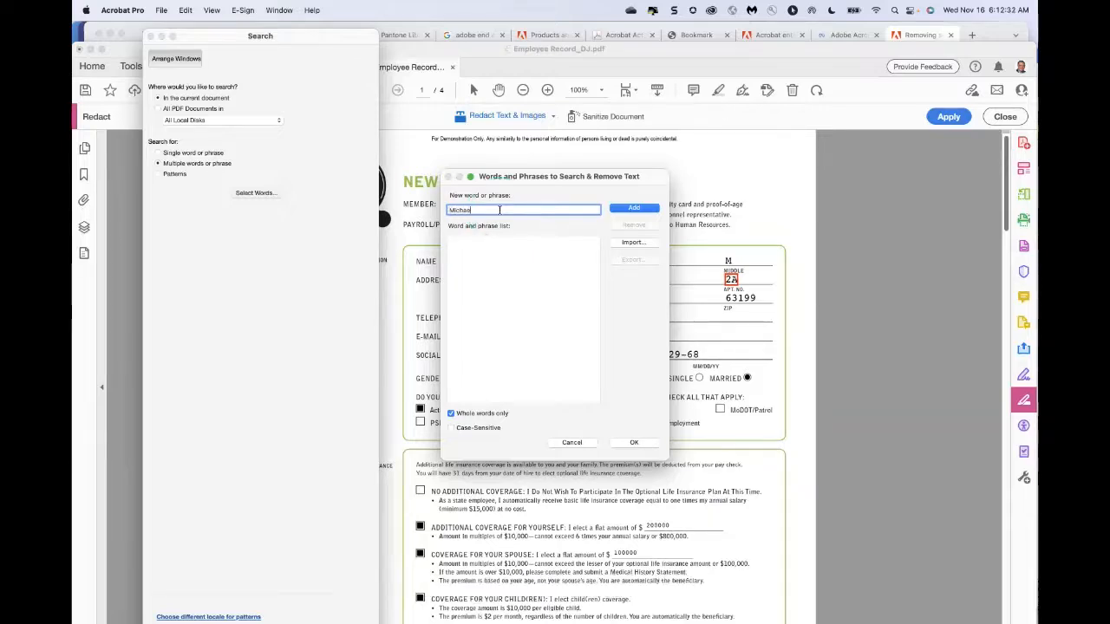
{"action": "left_click", "coordinate": [626, 209]}
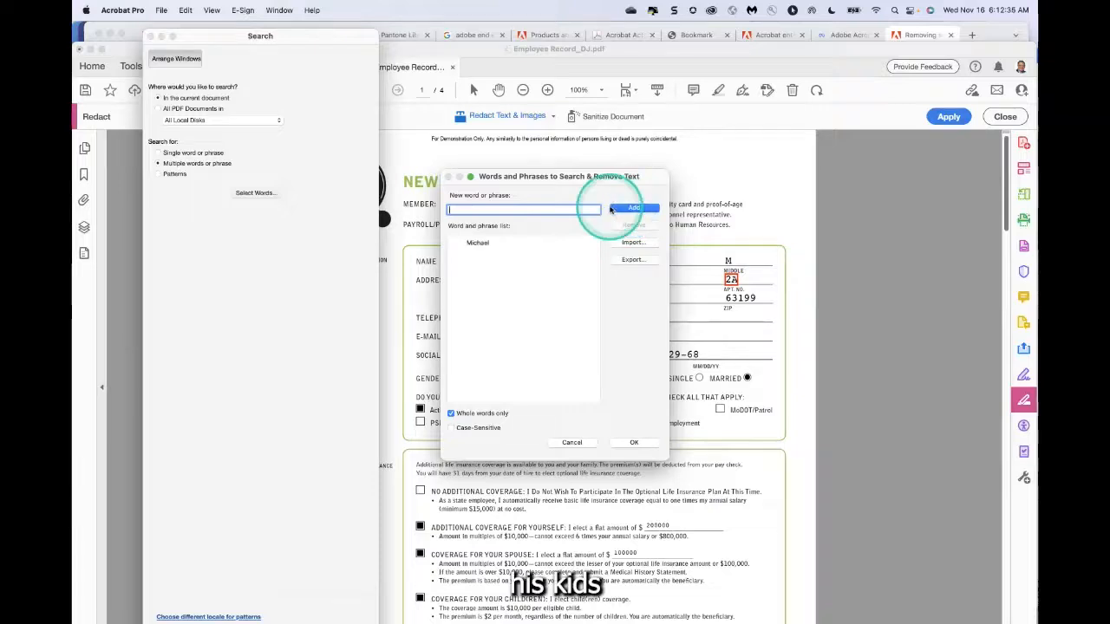
{"action": "type", "text": "Me"}
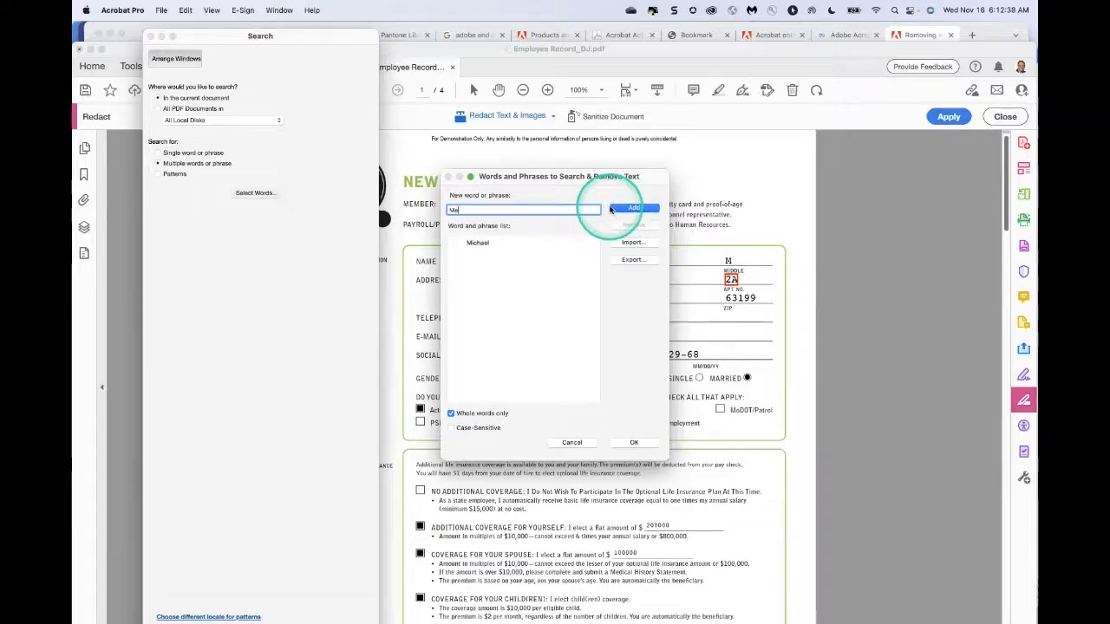
{"action": "type", "text": "lody"}
{"action": "left_click", "coordinate": [631, 209]}
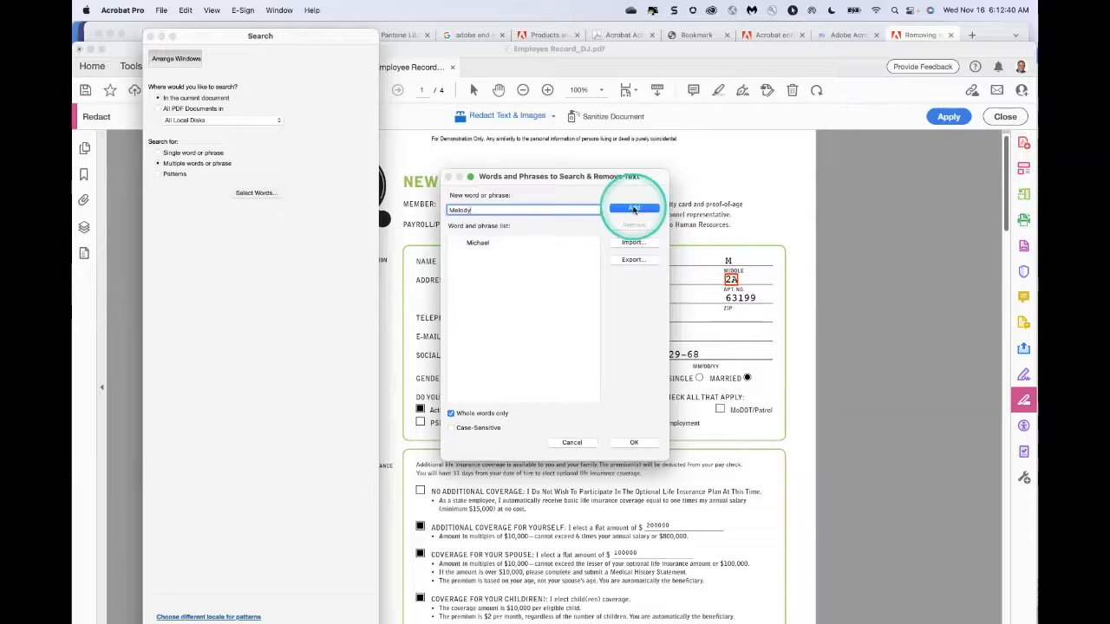
{"action": "left_click", "coordinate": [546, 209]}
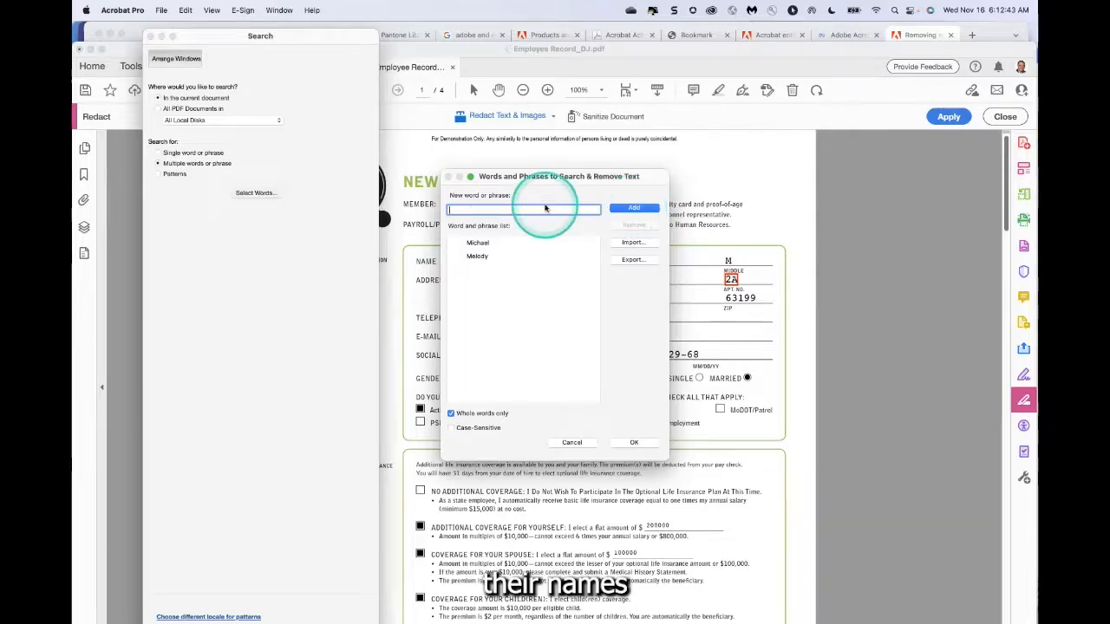
{"action": "type", "text": "Janet"}
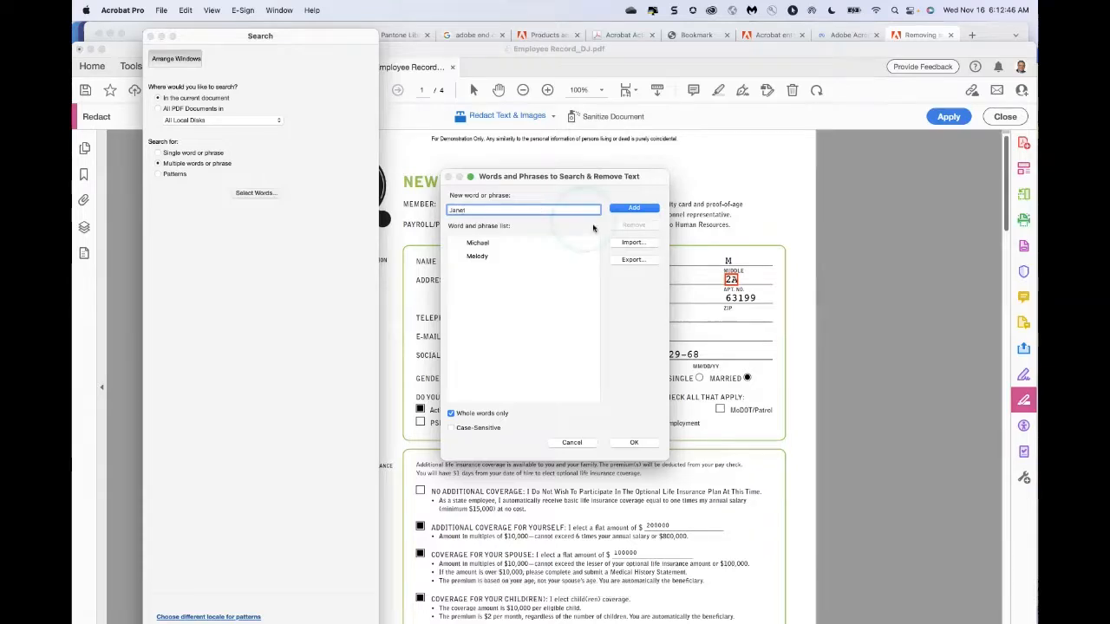
{"action": "left_click", "coordinate": [634, 207]}
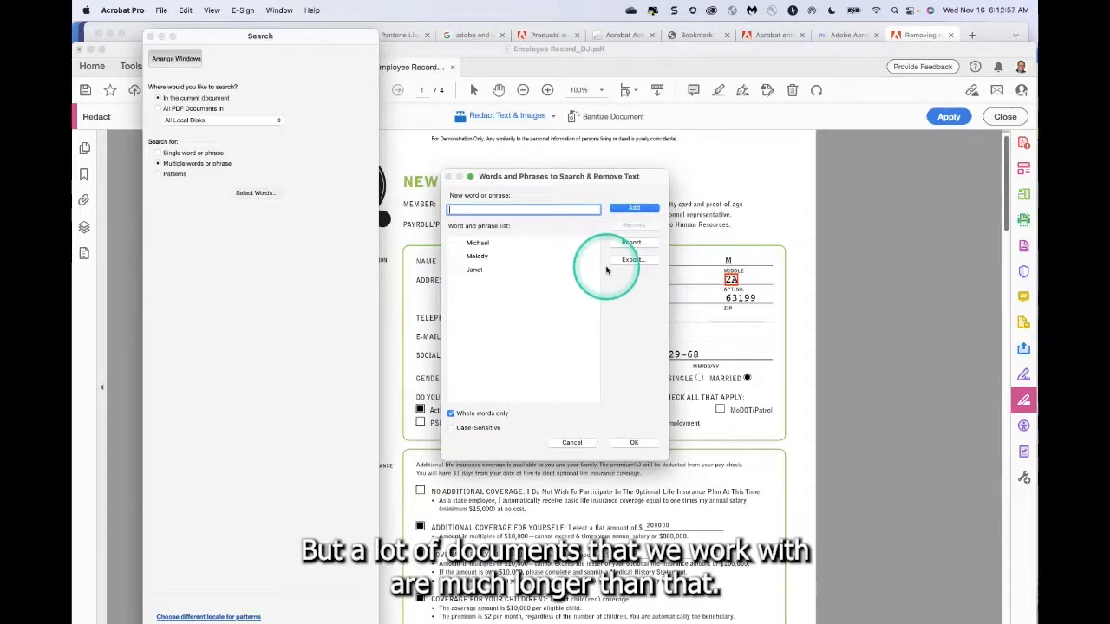
{"action": "left_click", "coordinate": [629, 245]}
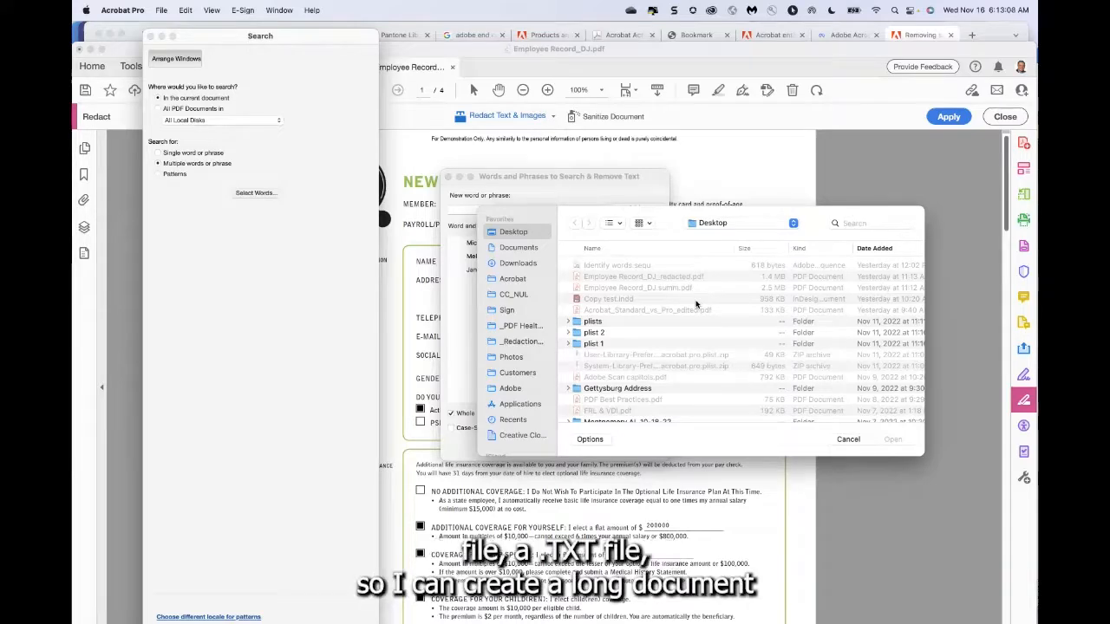
{"action": "left_click", "coordinate": [775, 359]}
{"action": "left_click", "coordinate": [849, 440]}
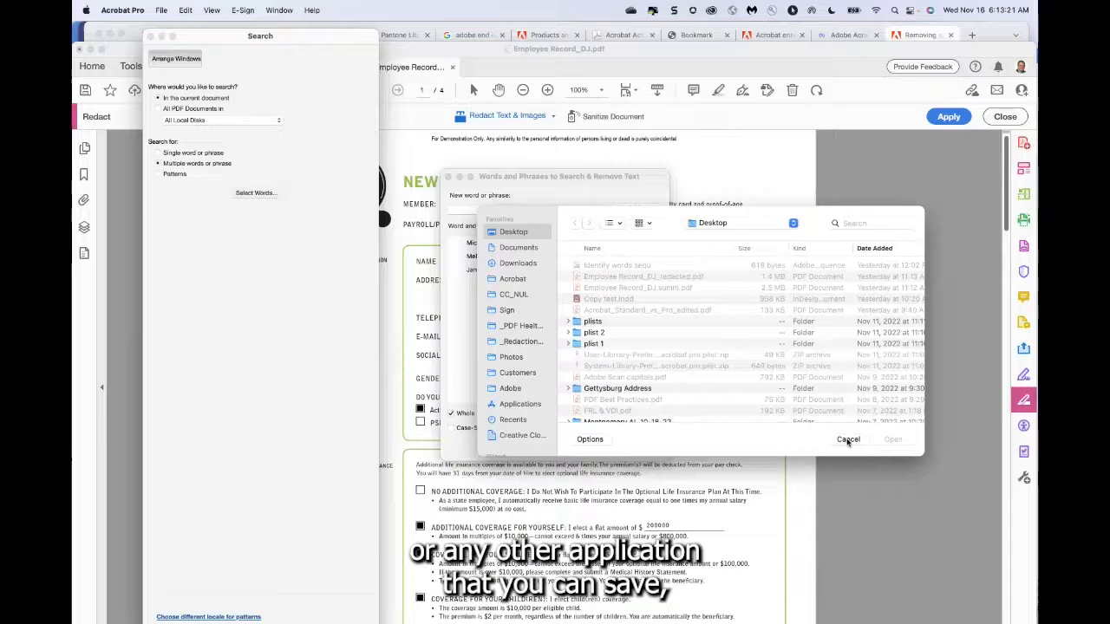
{"action": "left_click", "coordinate": [847, 439]}
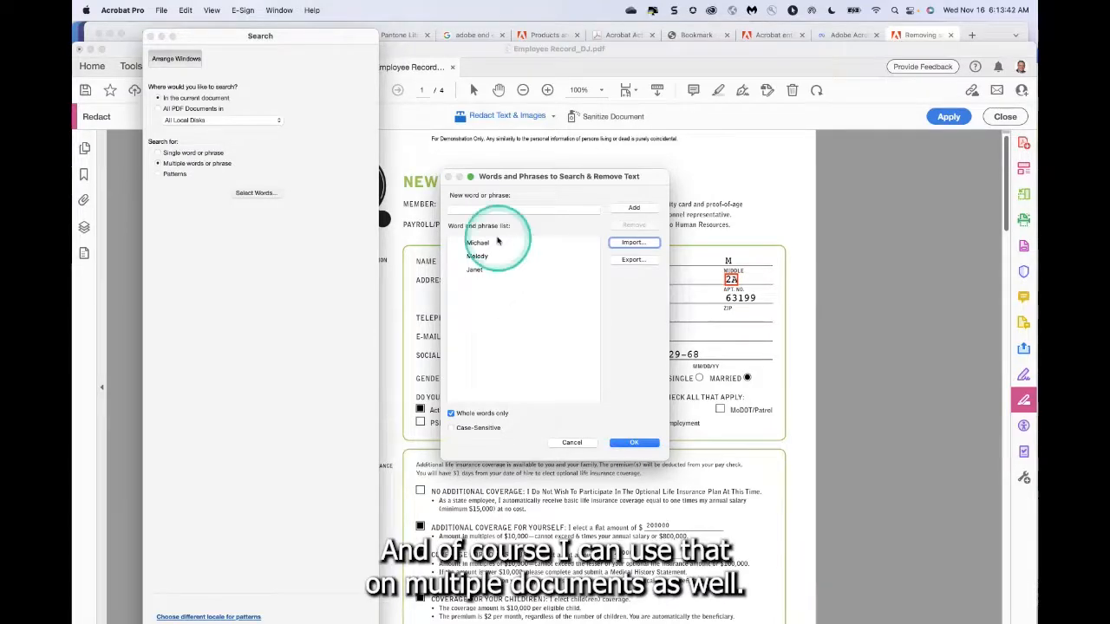
Accept the word and phrase list and check the family names in the Section B coverage table.
{"action": "left_click", "coordinate": [634, 443]}
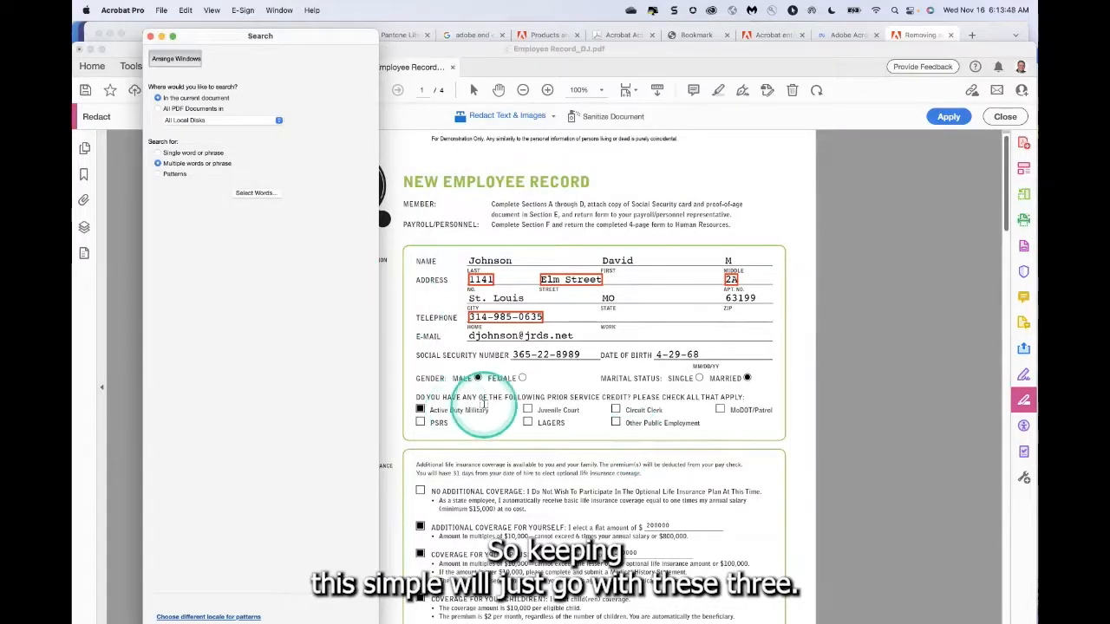
{"action": "scroll", "coordinate": [494, 394], "scroll_direction": "down", "scroll_amount": 5}
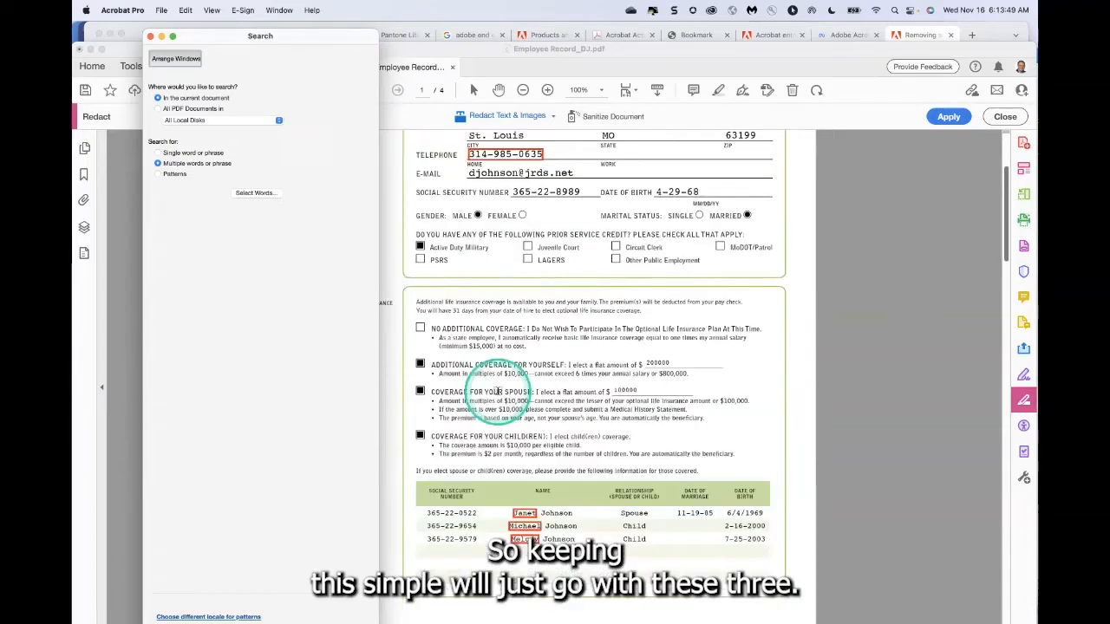
{"action": "scroll", "coordinate": [495, 391], "scroll_direction": "down", "scroll_amount": 1}
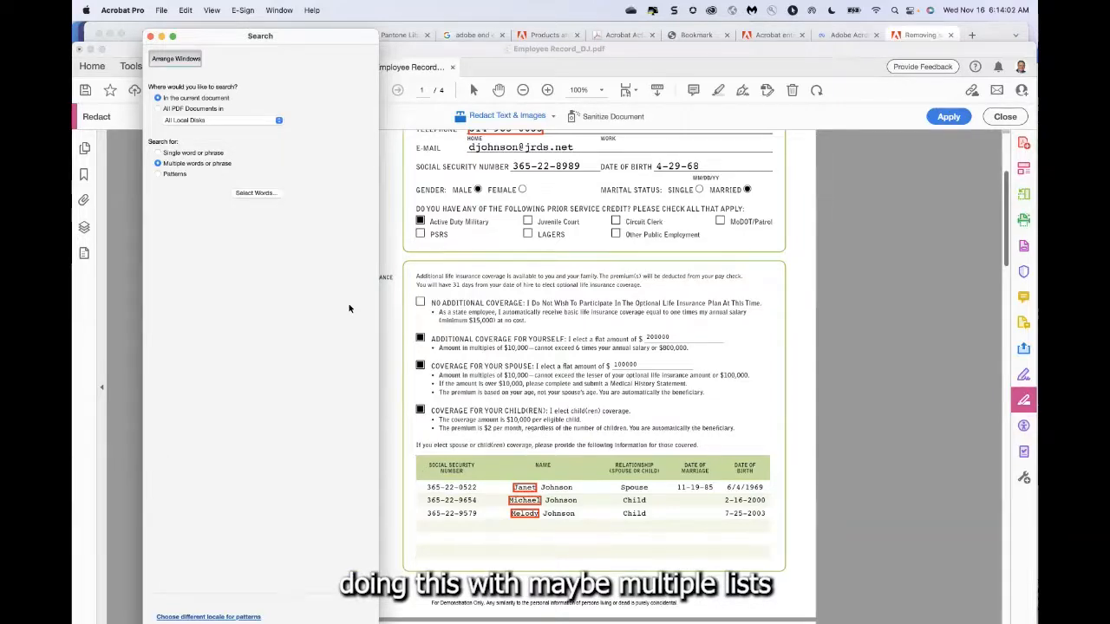
{"action": "left_click", "coordinate": [343, 235]}
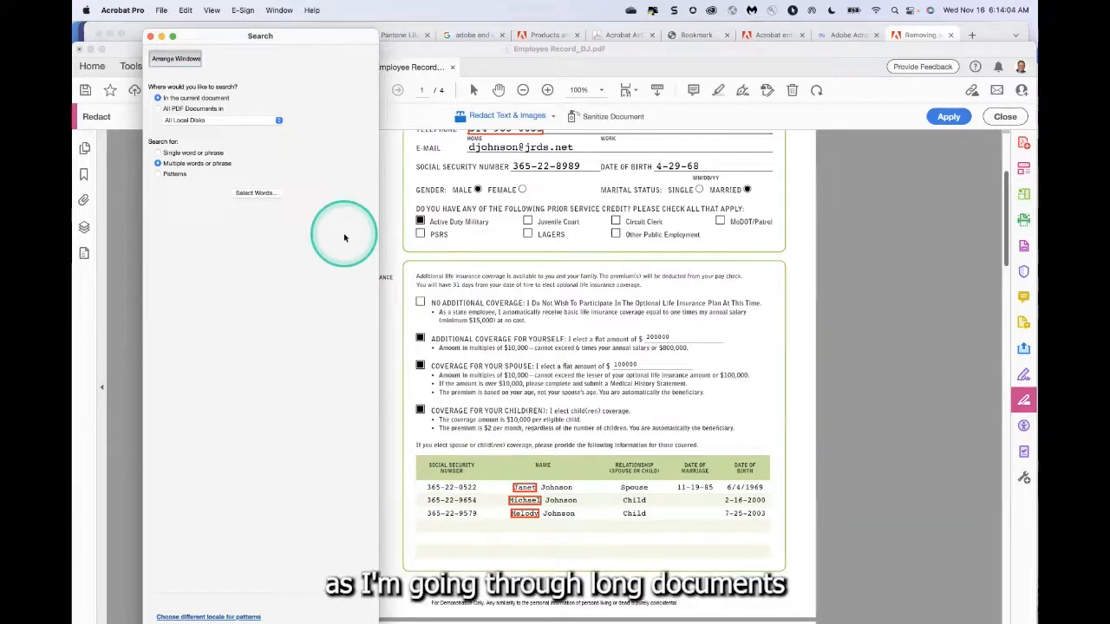
Switch the redaction search to patterns and choose Social Security Numbers as the pattern.
{"action": "left_click", "coordinate": [176, 174]}
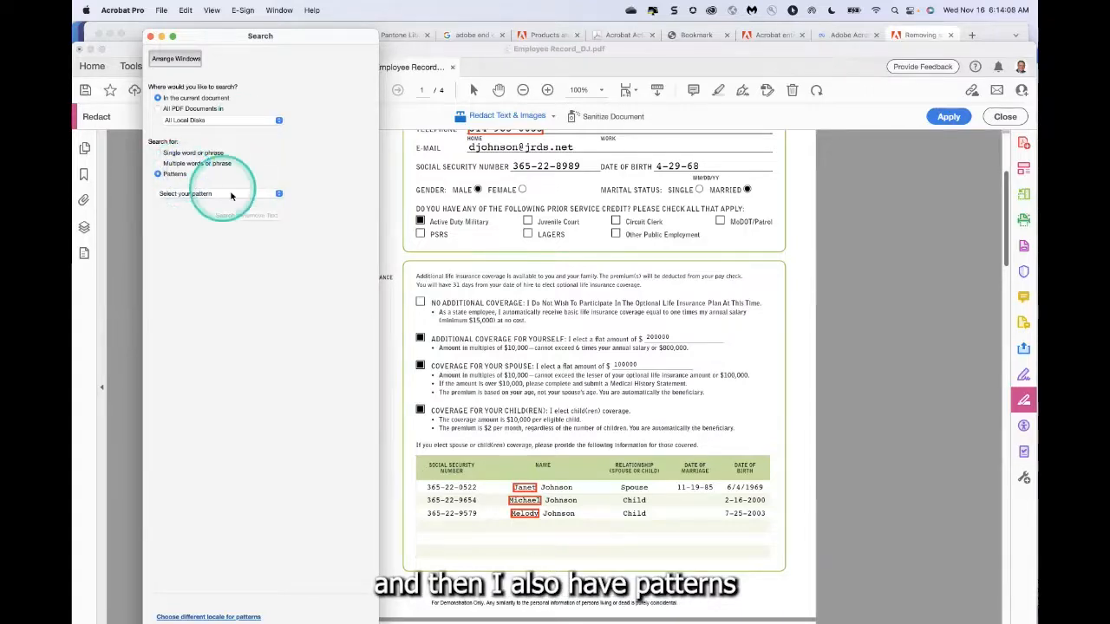
{"action": "left_click", "coordinate": [279, 194]}
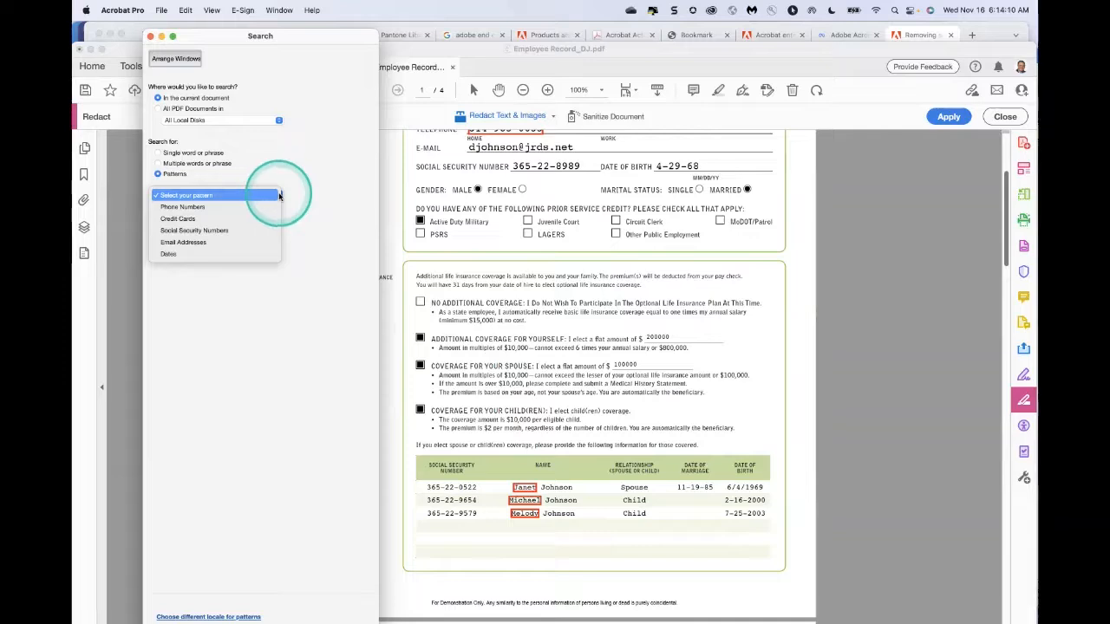
{"action": "left_click", "coordinate": [234, 232]}
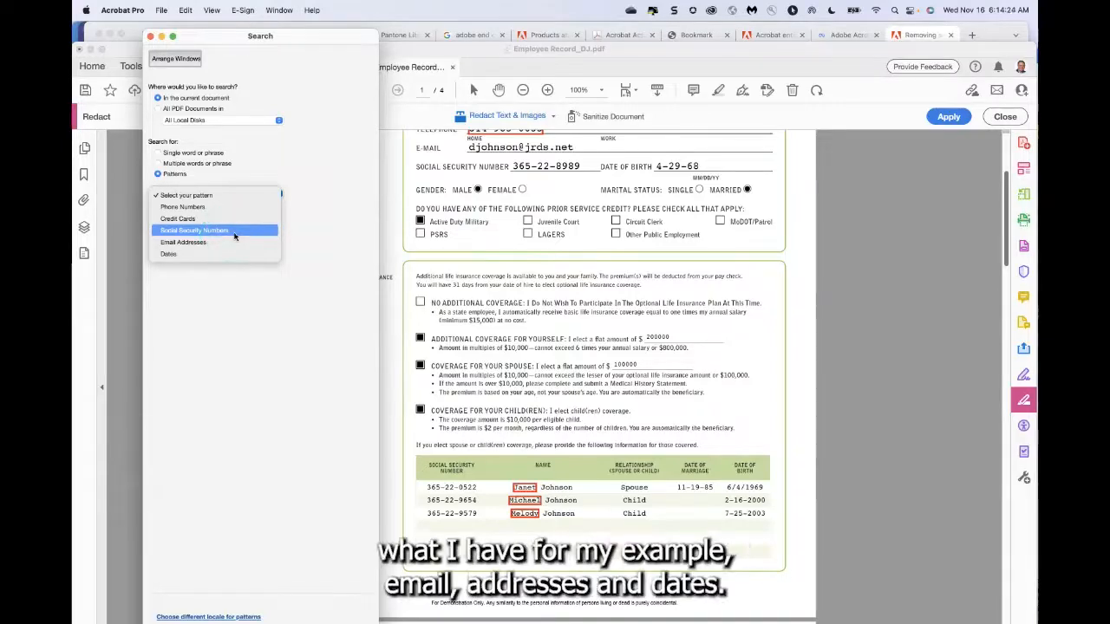
{"action": "left_click", "coordinate": [210, 247]}
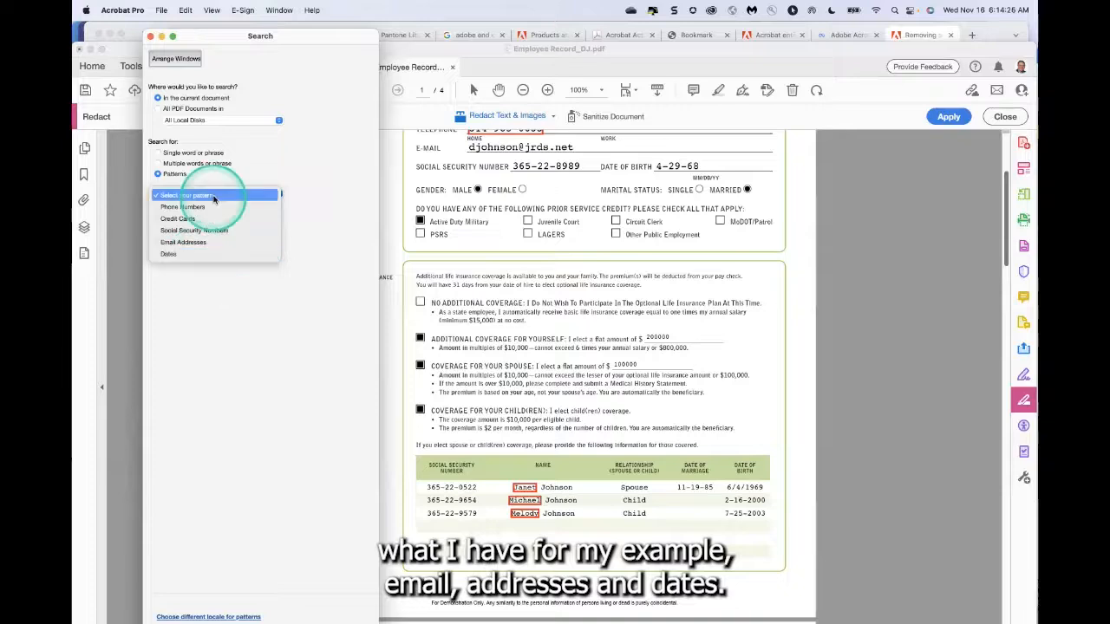
{"action": "left_click", "coordinate": [216, 257]}
{"action": "left_click", "coordinate": [223, 230]}
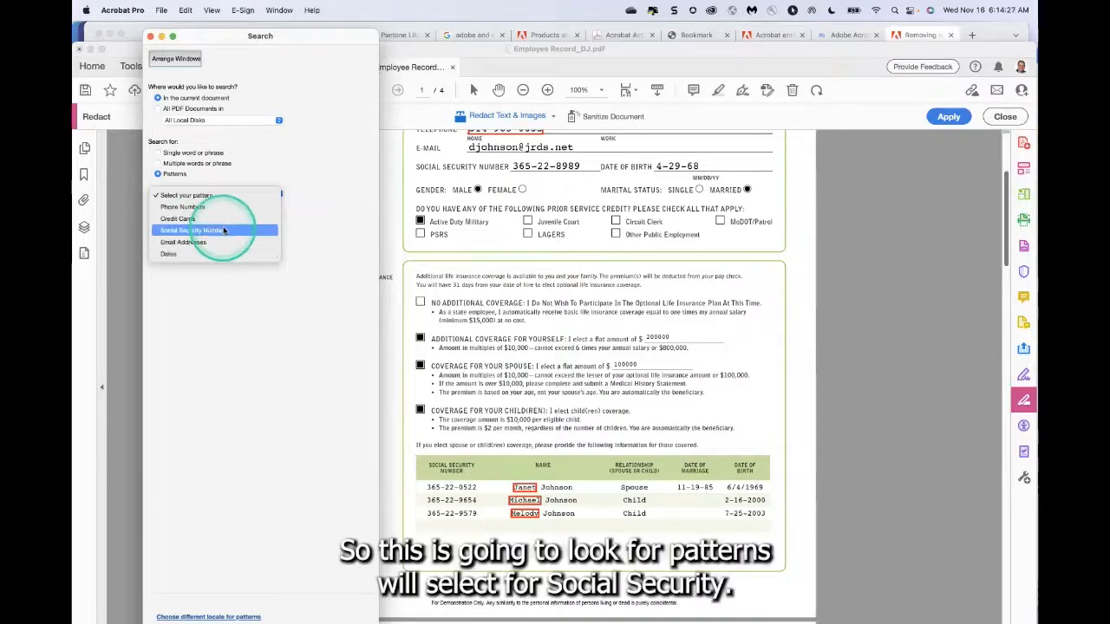
{"action": "left_click", "coordinate": [224, 230]}
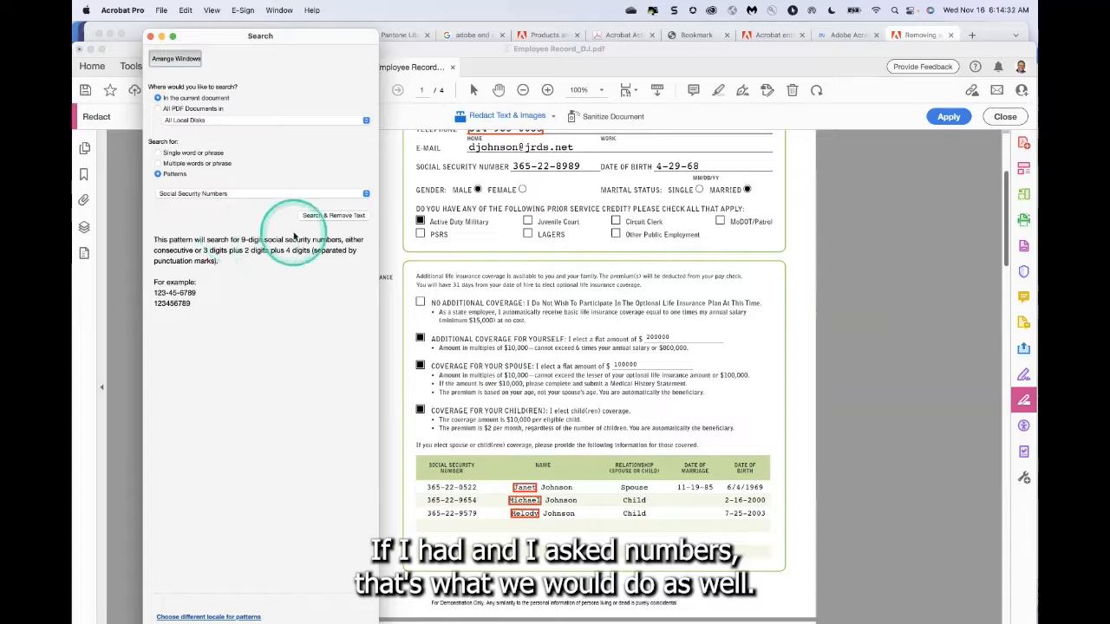
Run the Social Security number search in the current document and mark all its results for redaction.
{"action": "left_click", "coordinate": [334, 215]}
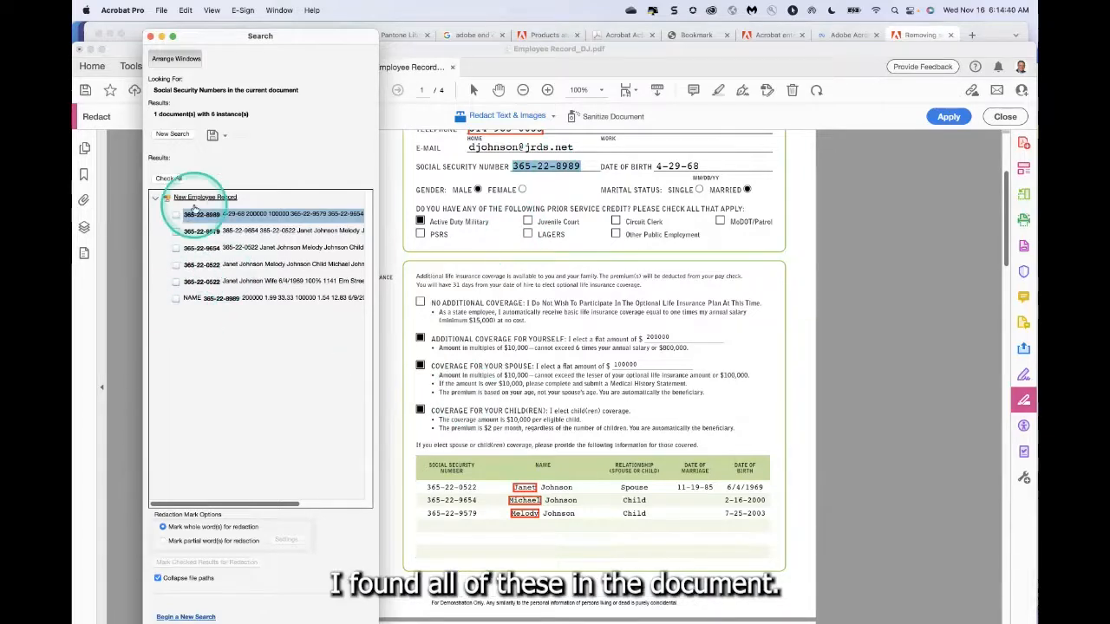
{"action": "left_click", "coordinate": [169, 178]}
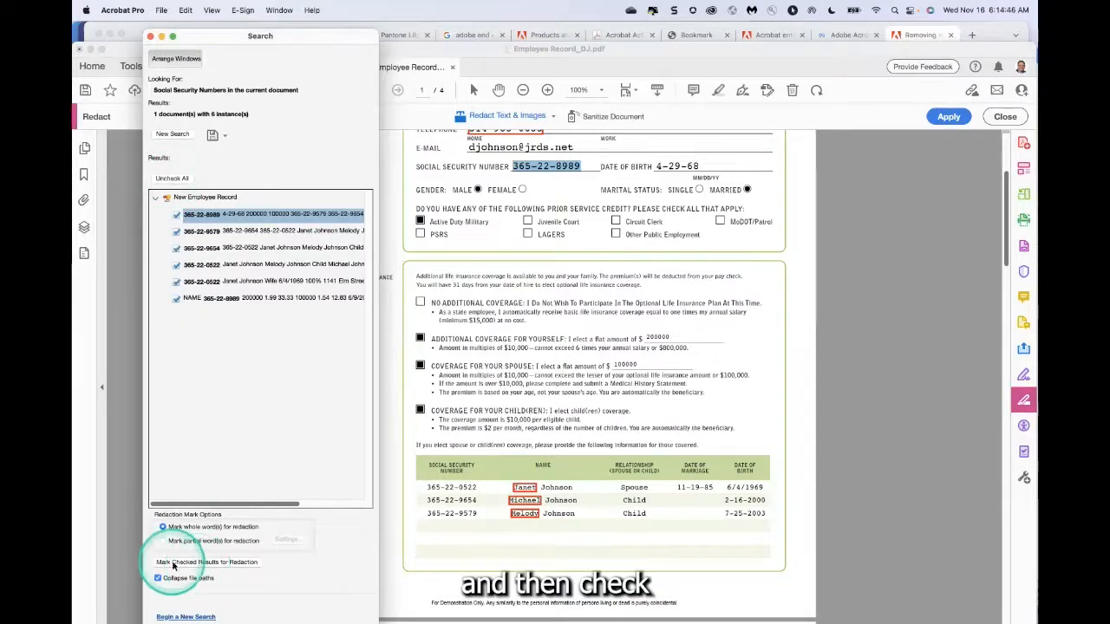
{"action": "left_click", "coordinate": [217, 562]}
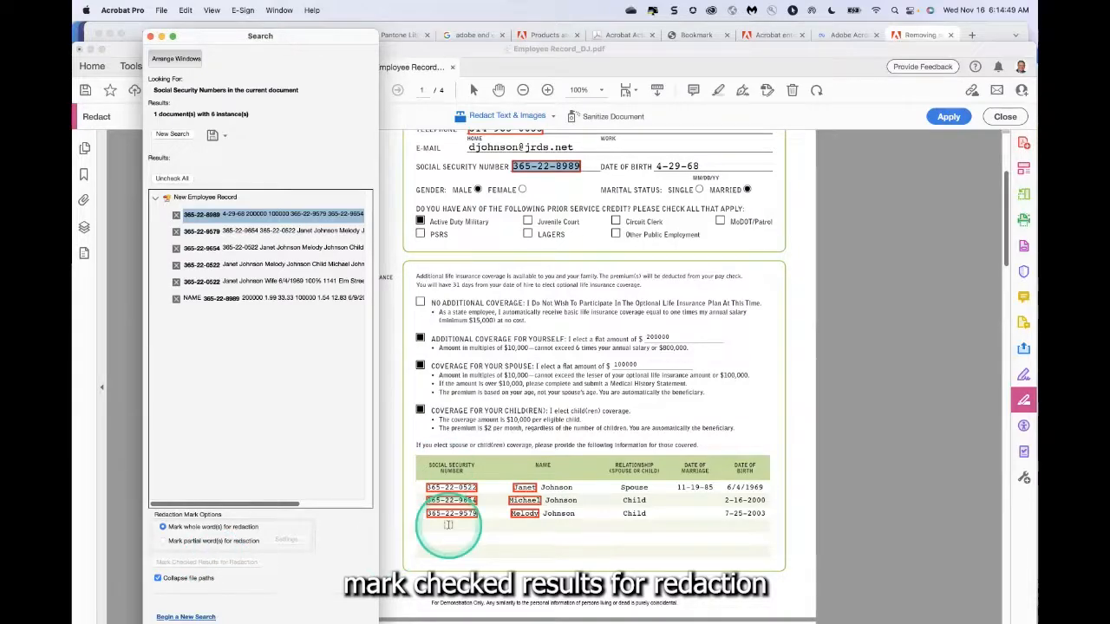
Review the redaction marks through all four pages, including the SSN field in the Human Resources section.
{"action": "scroll", "coordinate": [449, 524], "scroll_direction": "down", "scroll_amount": 8}
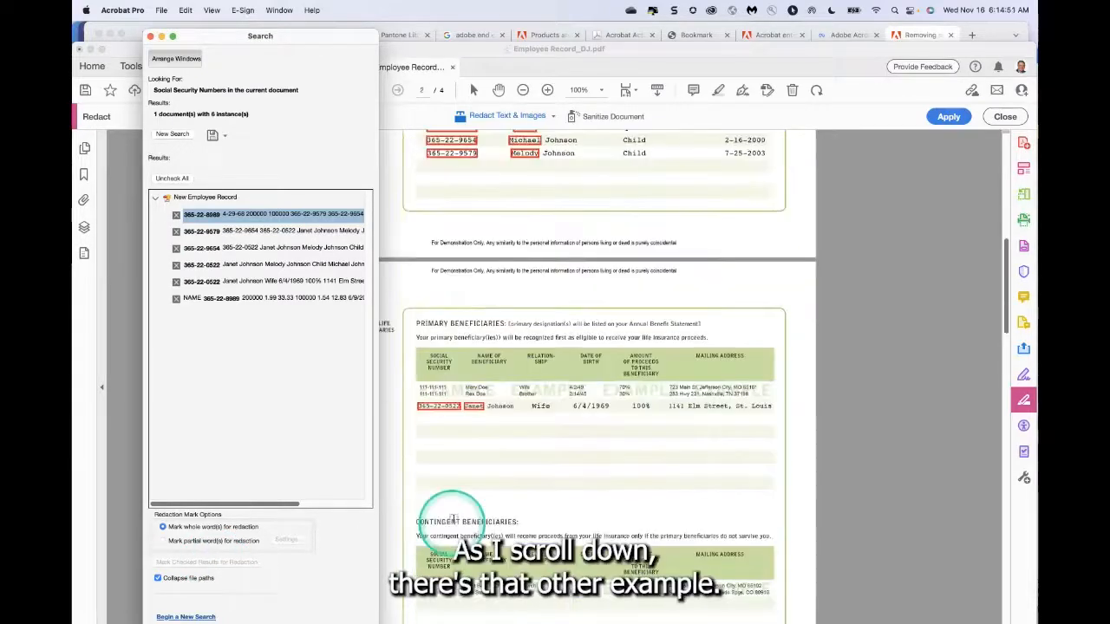
{"action": "scroll", "coordinate": [454, 453], "scroll_direction": "down", "scroll_amount": 2}
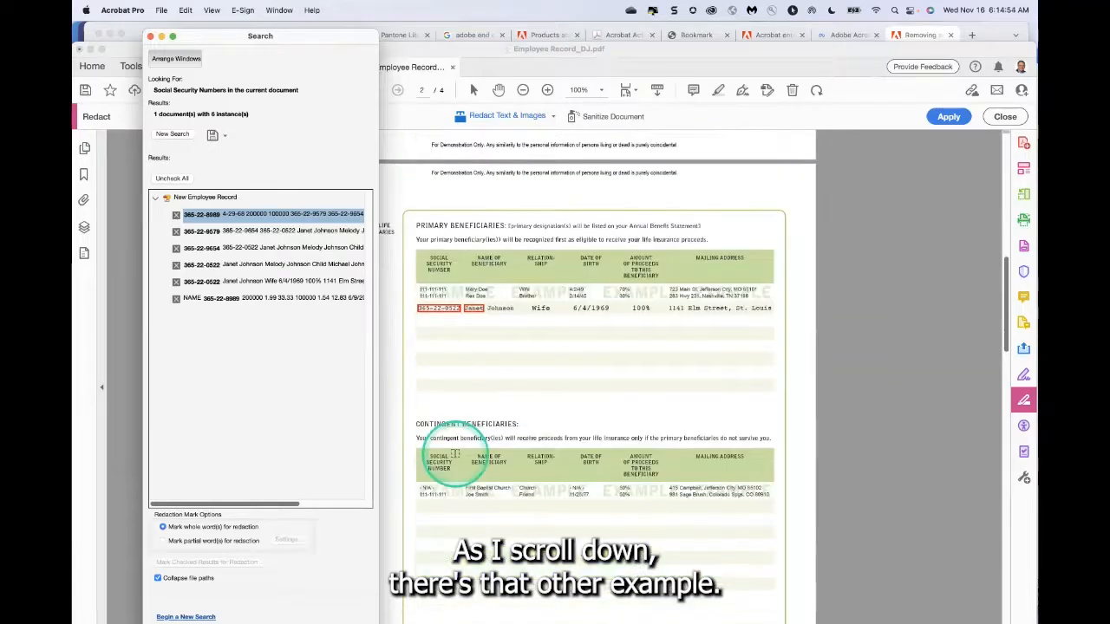
{"action": "scroll", "coordinate": [455, 453], "scroll_direction": "down", "scroll_amount": 10}
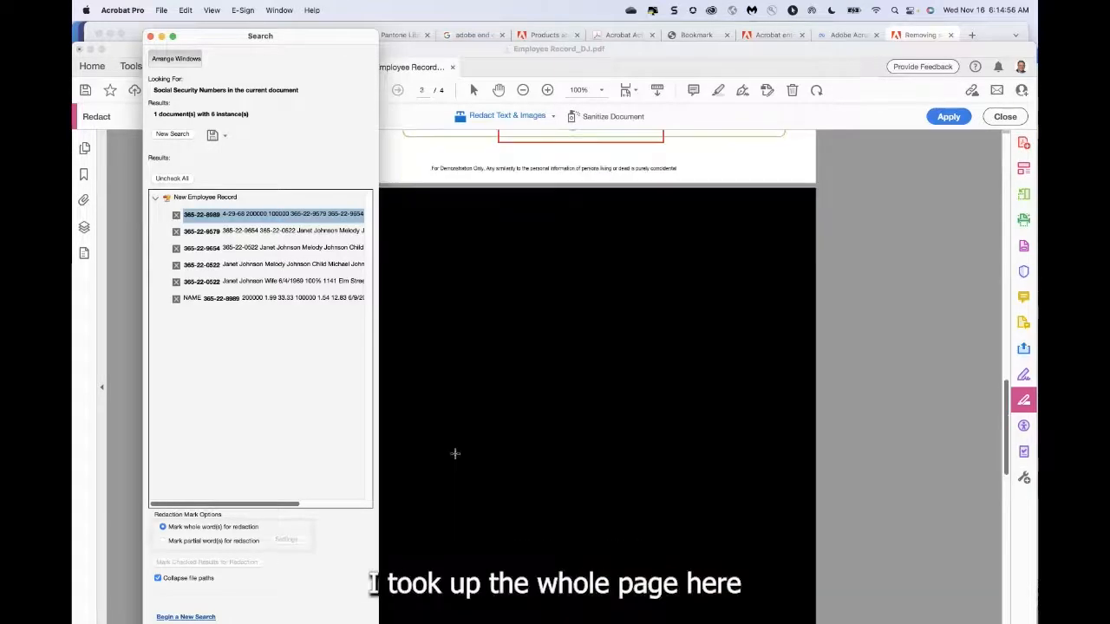
{"action": "scroll", "coordinate": [455, 452], "scroll_direction": "down", "scroll_amount": 9}
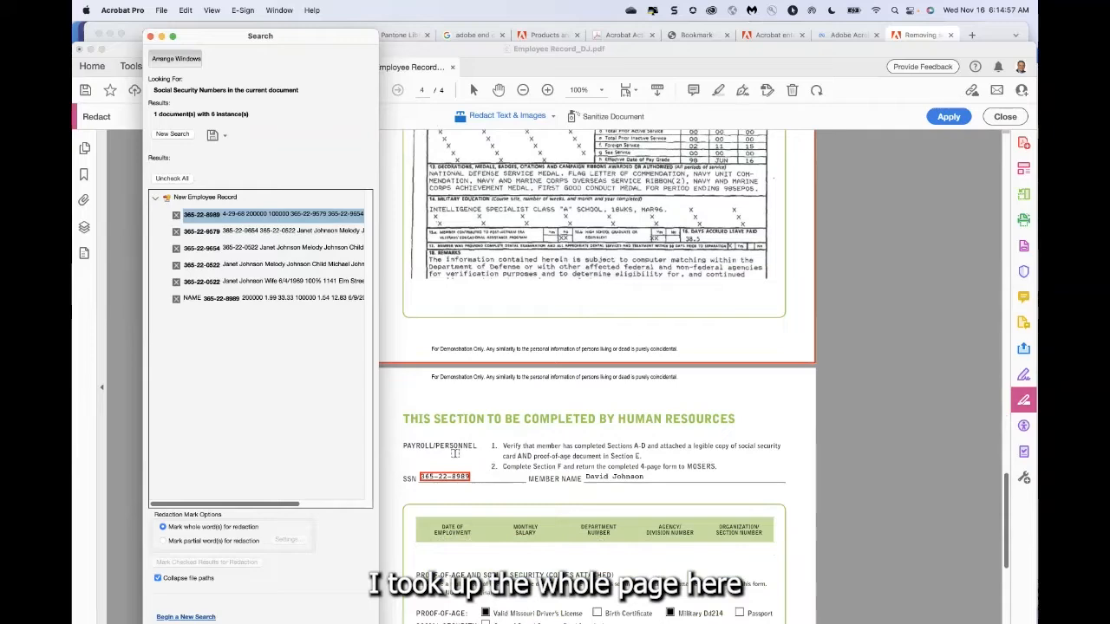
{"action": "left_click", "coordinate": [451, 478]}
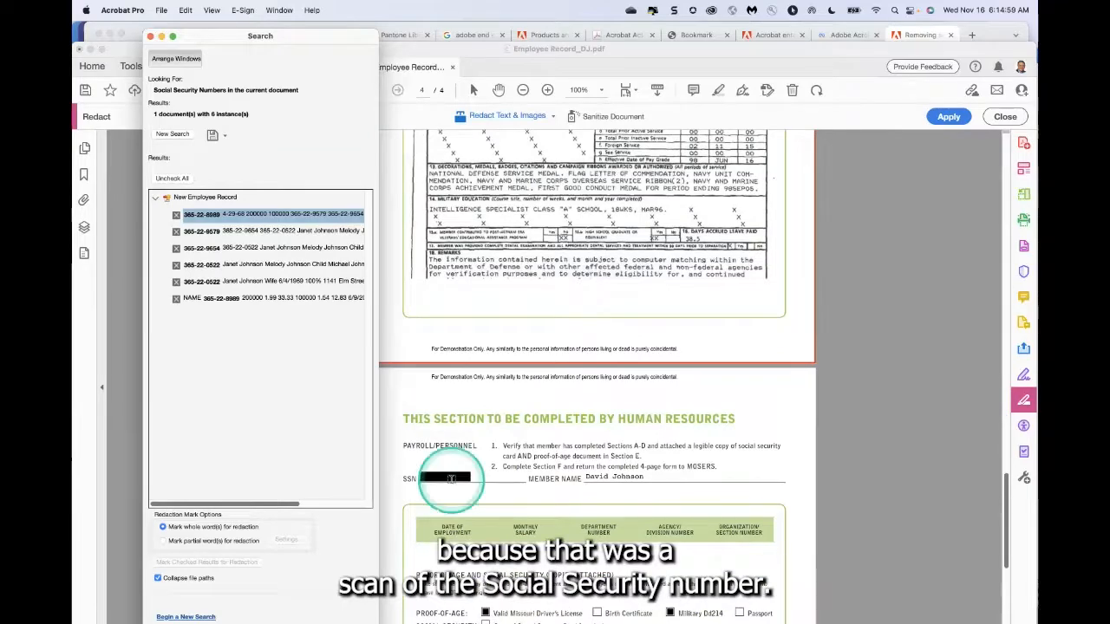
{"action": "scroll", "coordinate": [496, 465], "scroll_direction": "down", "scroll_amount": 5}
{"action": "scroll", "coordinate": [497, 466], "scroll_direction": "up", "scroll_amount": 5}
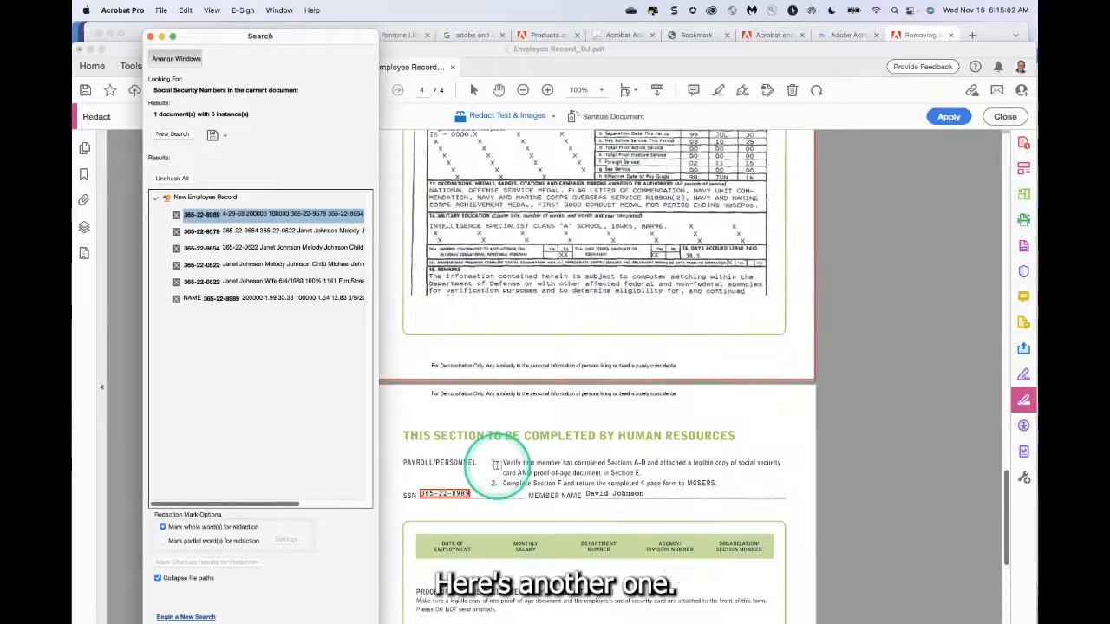
{"action": "scroll", "coordinate": [497, 465], "scroll_direction": "up", "scroll_amount": 20}
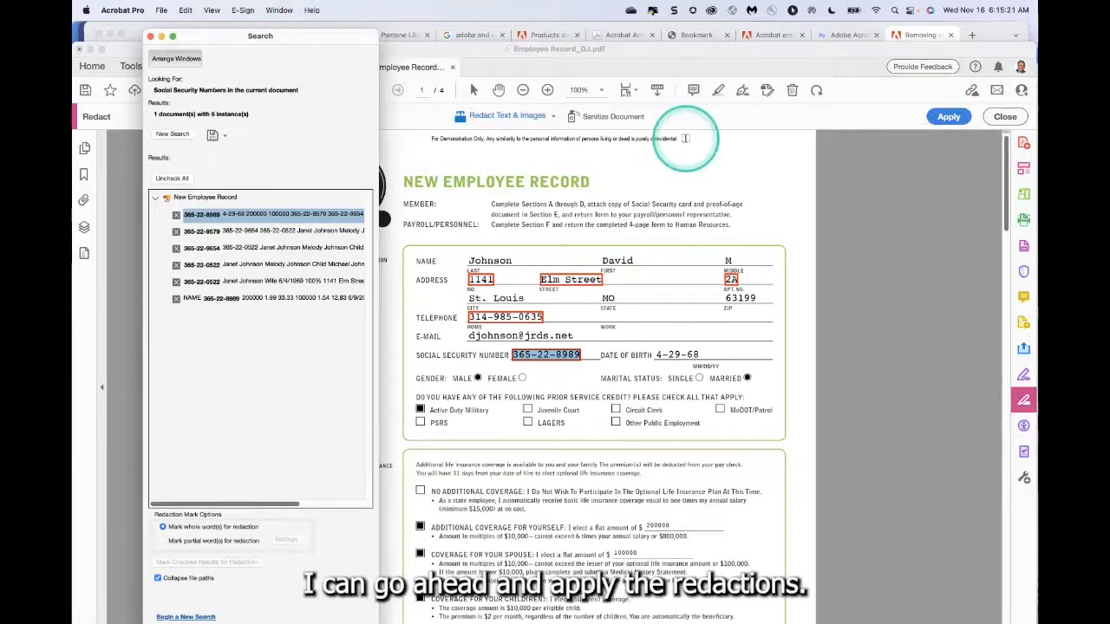
Close the search window and apply the marked redactions without sanitizing and removing hidden information.
{"action": "left_click", "coordinate": [150, 37]}
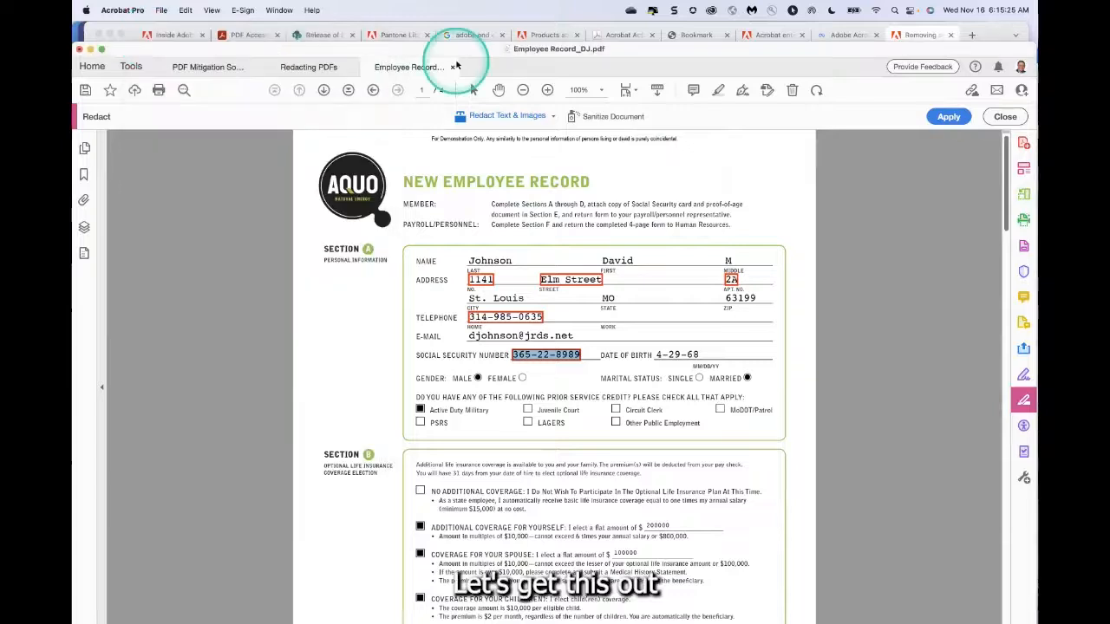
{"action": "left_click", "coordinate": [948, 117]}
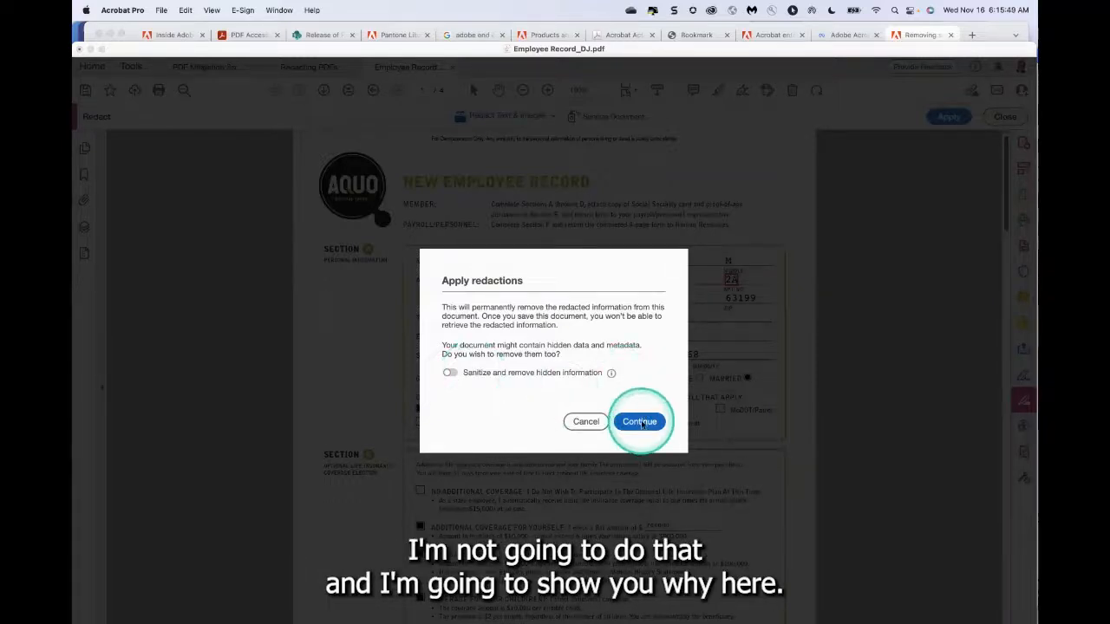
{"action": "left_click", "coordinate": [639, 422]}
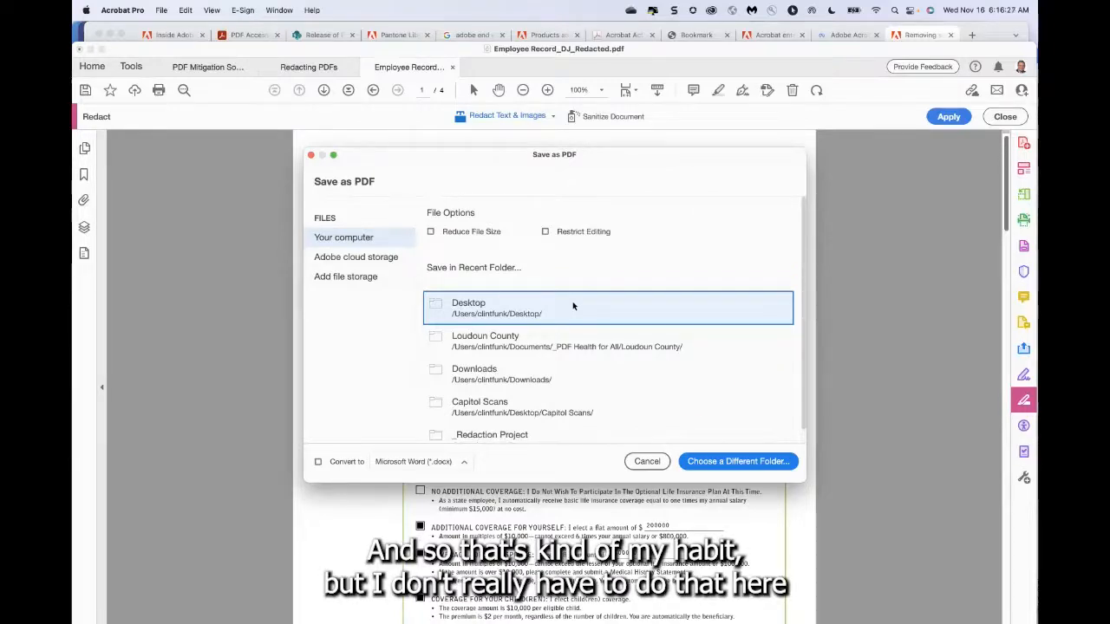
{"action": "left_click", "coordinate": [738, 461]}
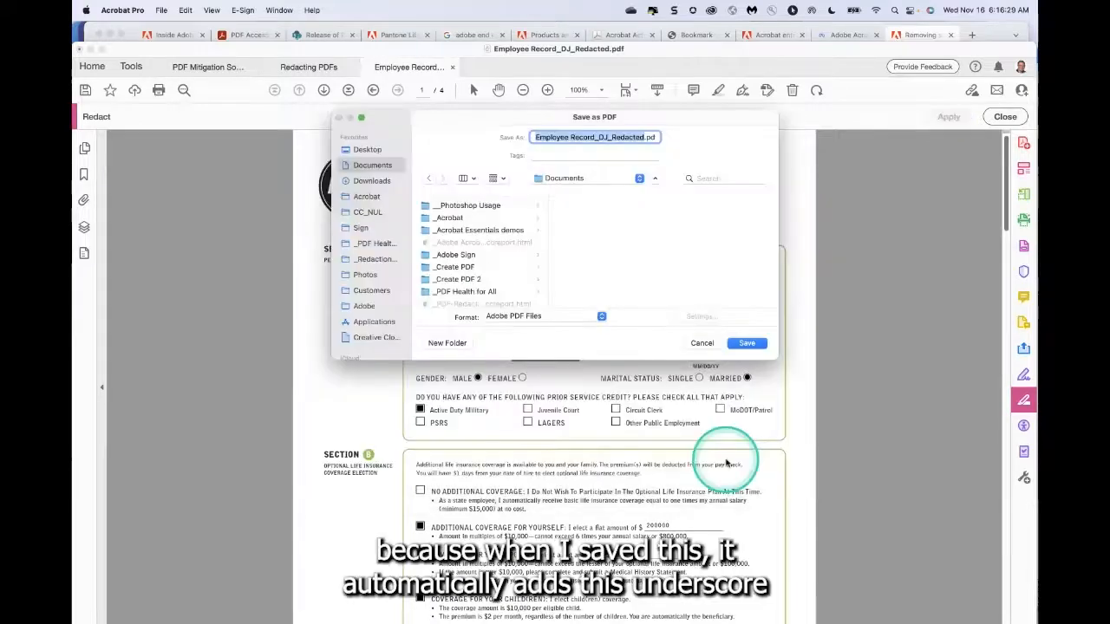
{"action": "left_click", "coordinate": [627, 218]}
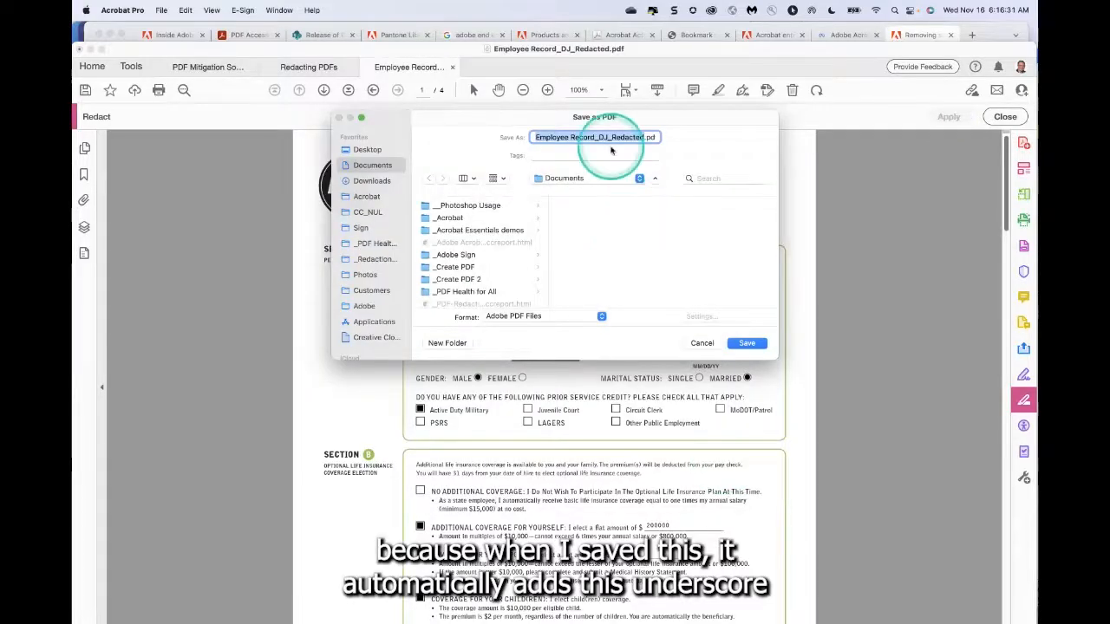
{"action": "left_click", "coordinate": [610, 141]}
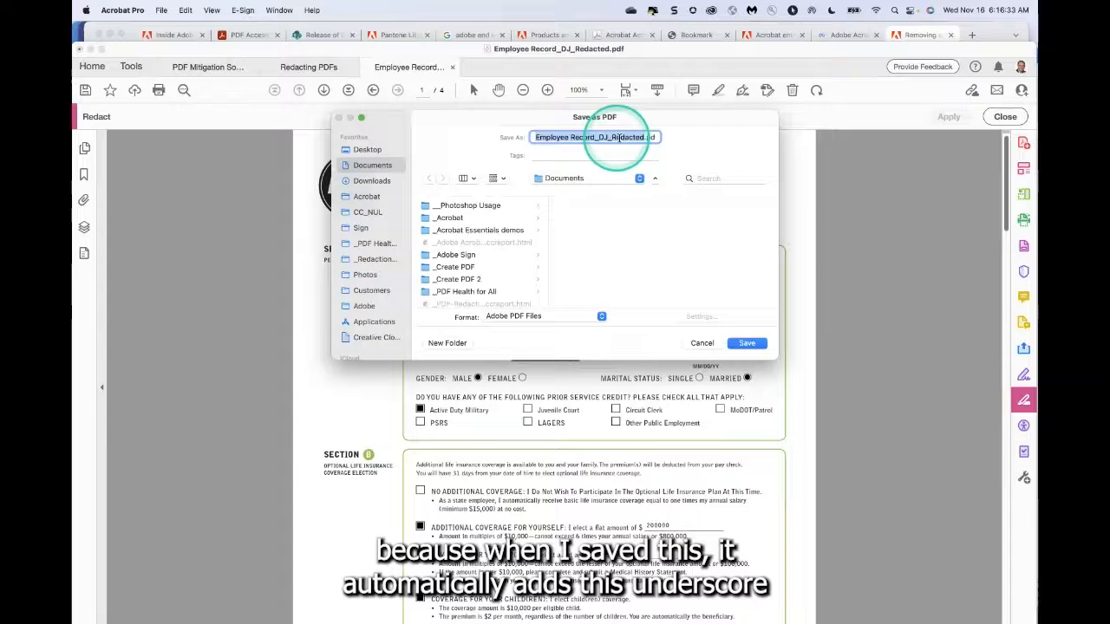
{"action": "left_click", "coordinate": [641, 138]}
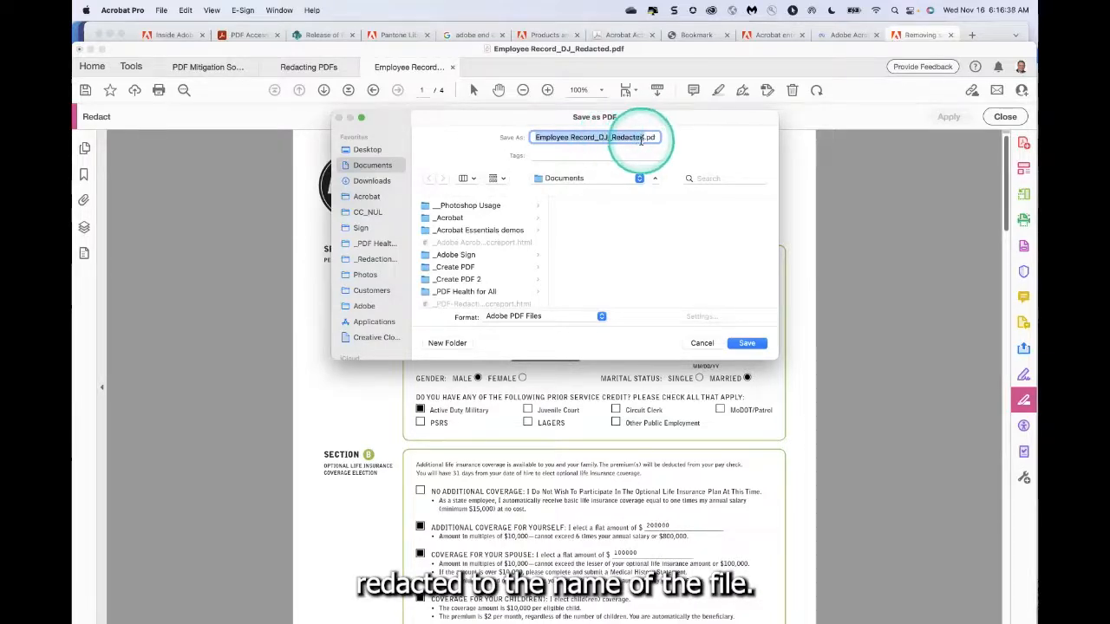
{"action": "left_click", "coordinate": [702, 343]}
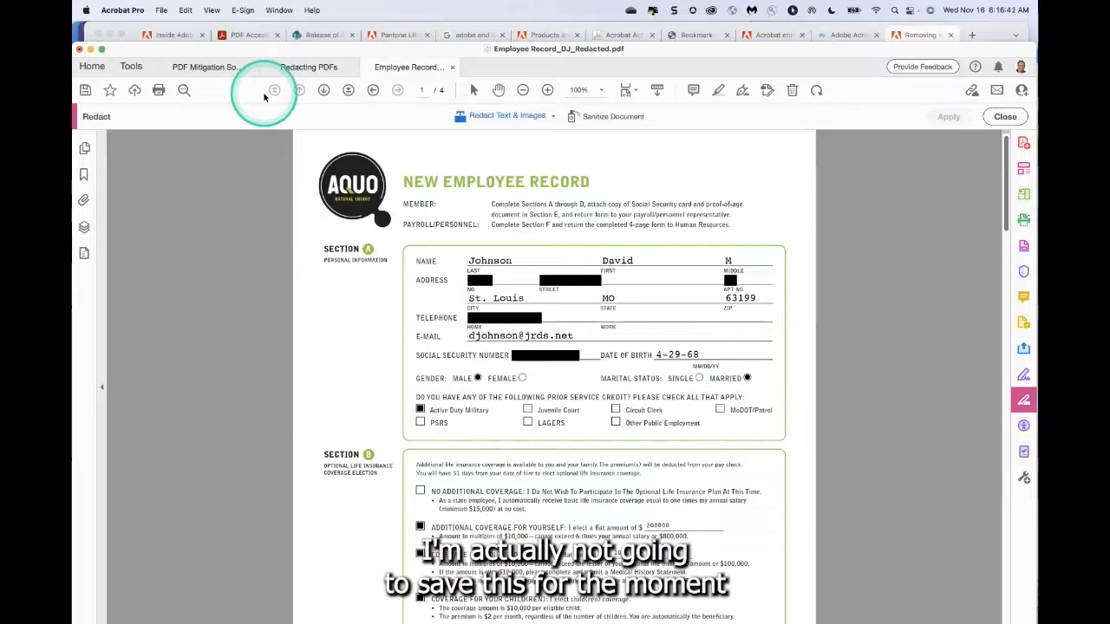
Start sanitizing the document with selective removal so its hidden information is scanned.
{"action": "left_click", "coordinate": [630, 117]}
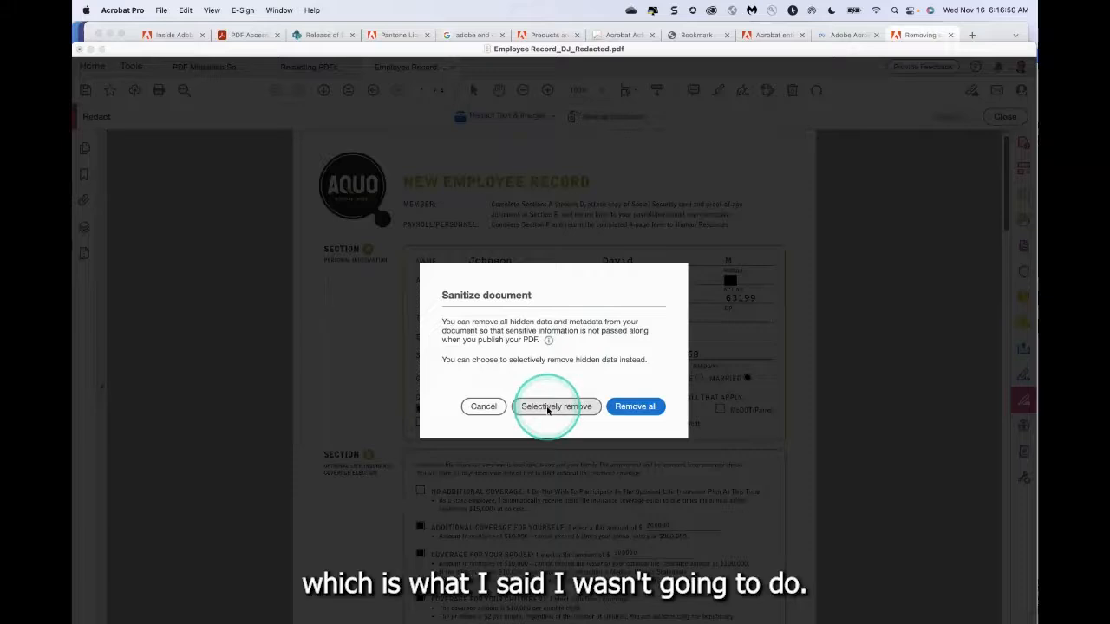
{"action": "left_click", "coordinate": [532, 412]}
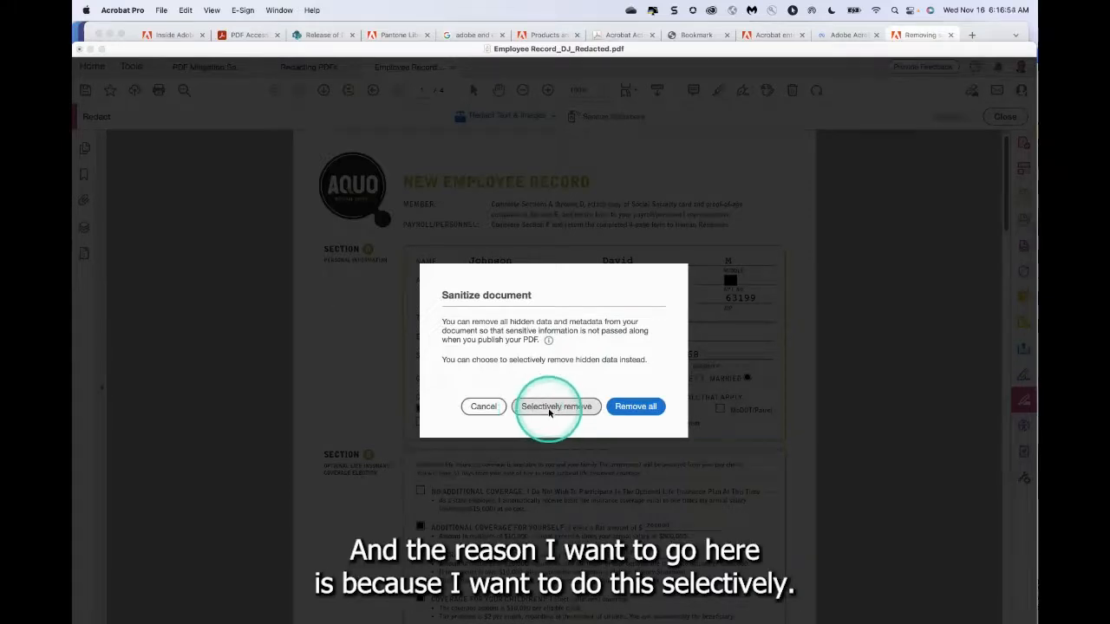
{"action": "left_click", "coordinate": [549, 413]}
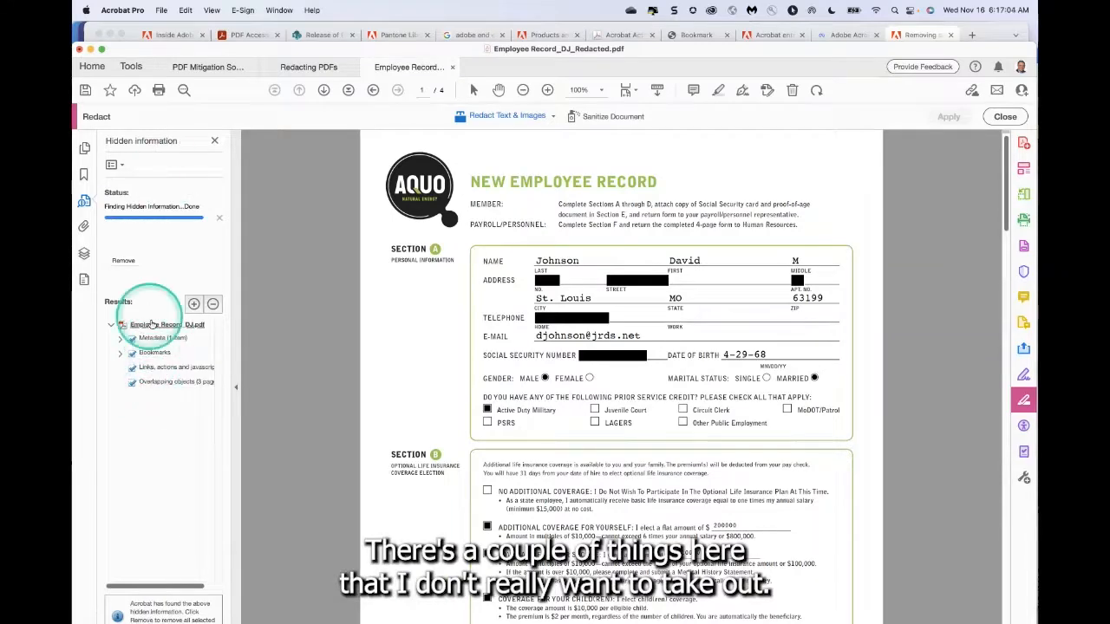
Examine the title, author, subject and keywords metadata in the document properties and leave without changing them.
{"action": "left_click", "coordinate": [162, 10]}
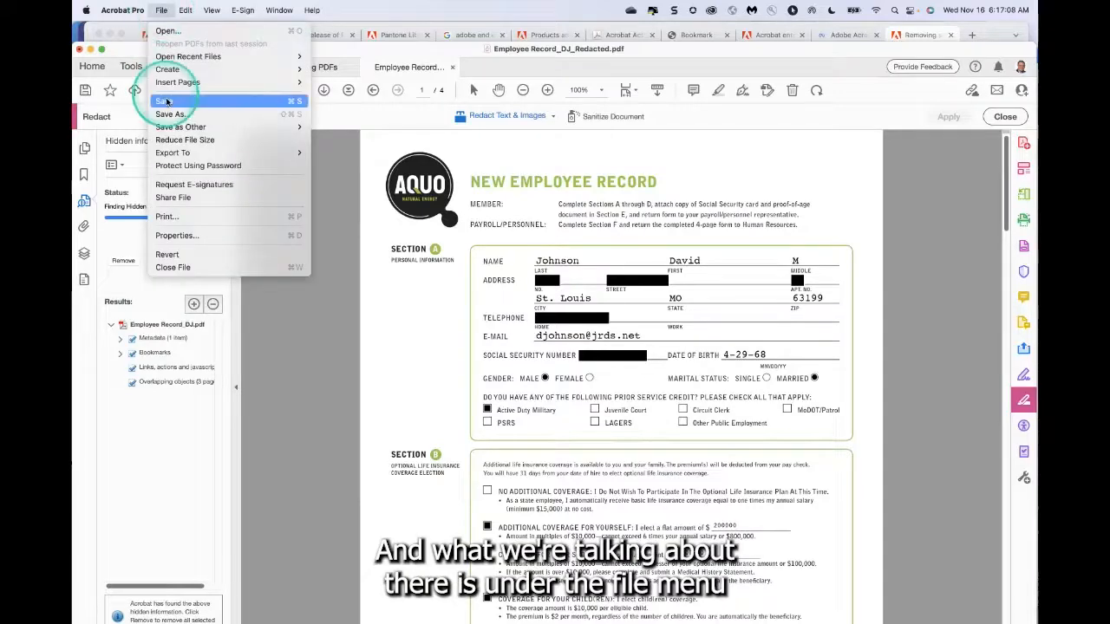
{"action": "left_click", "coordinate": [183, 235]}
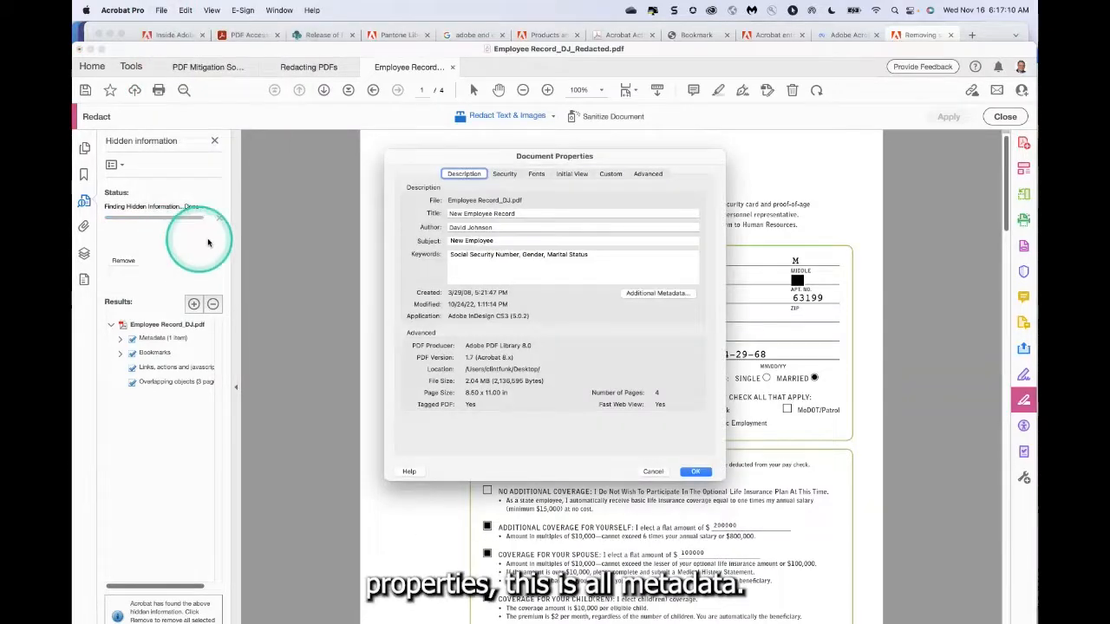
{"action": "left_click", "coordinate": [506, 213]}
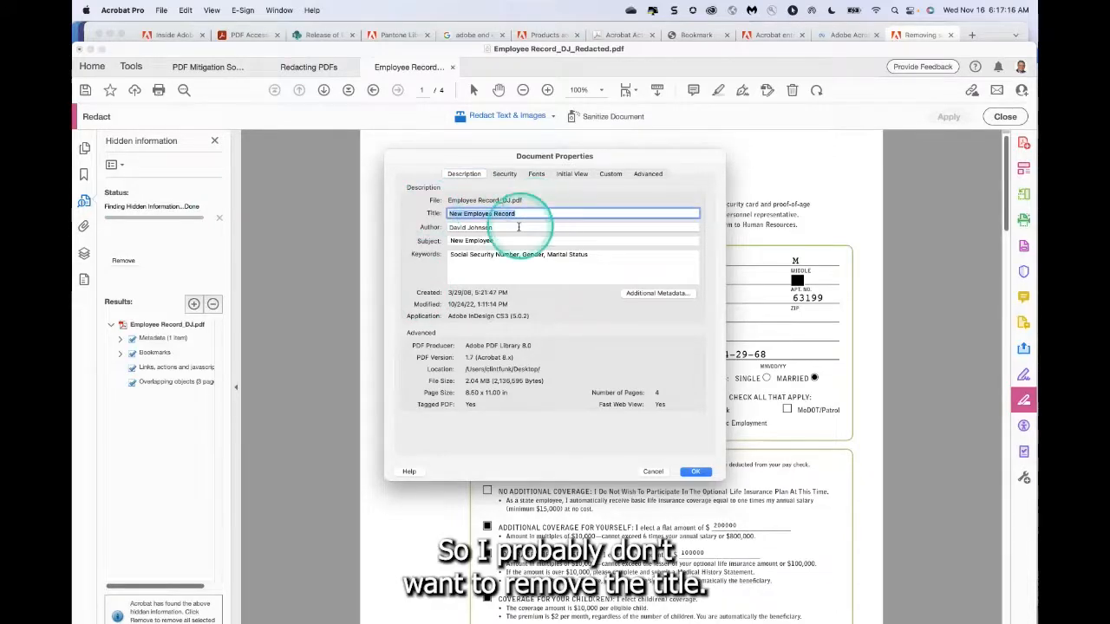
{"action": "key", "text": "Tab"}
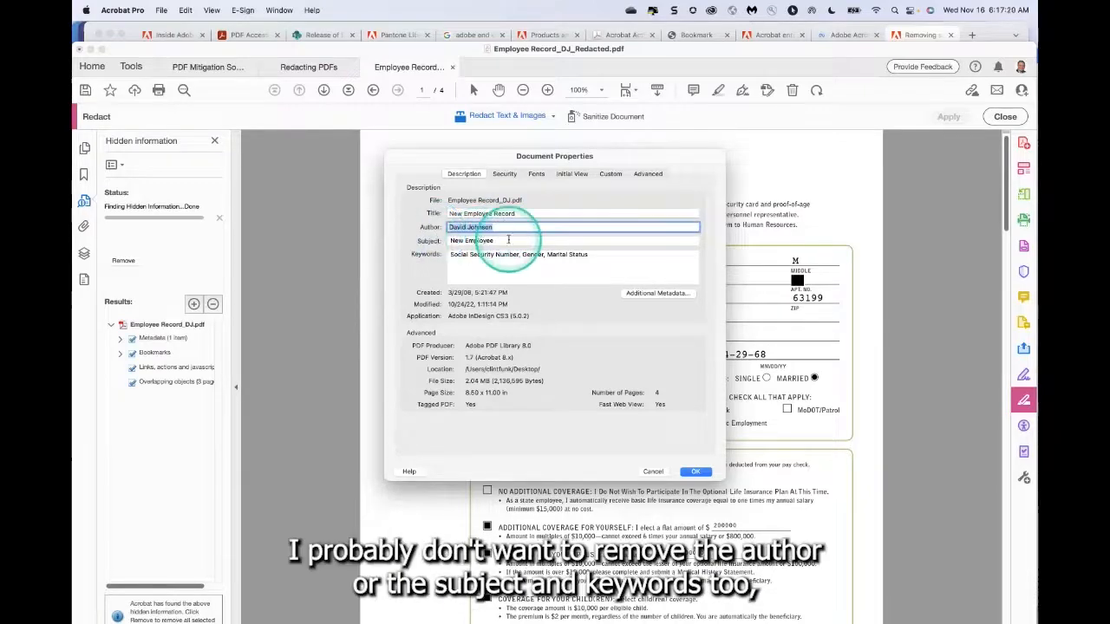
{"action": "key", "text": "Tab"}
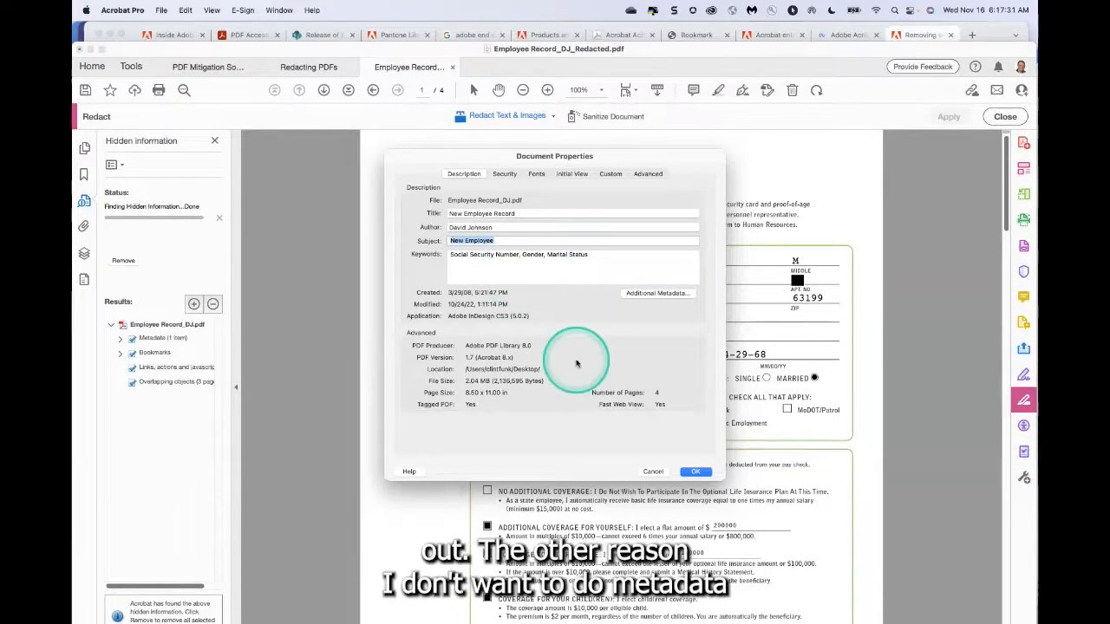
{"action": "left_click", "coordinate": [649, 471]}
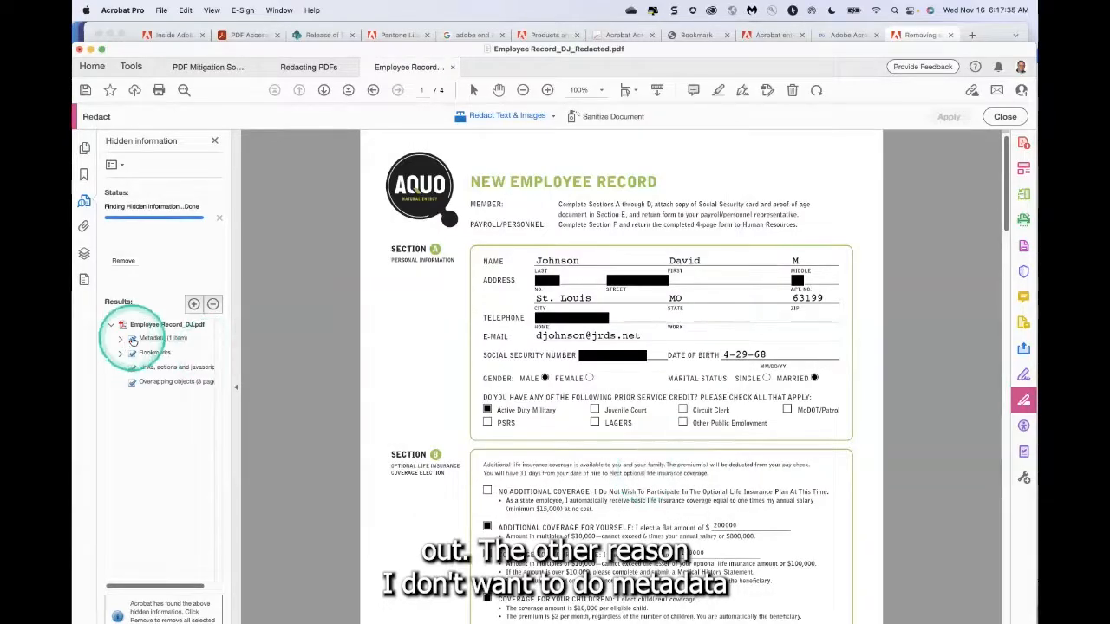
Exclude metadata and bookmarks, remove the remaining hidden information (links, actions and JavaScript, overlapping objects), and close the results.
{"action": "left_click", "coordinate": [131, 339]}
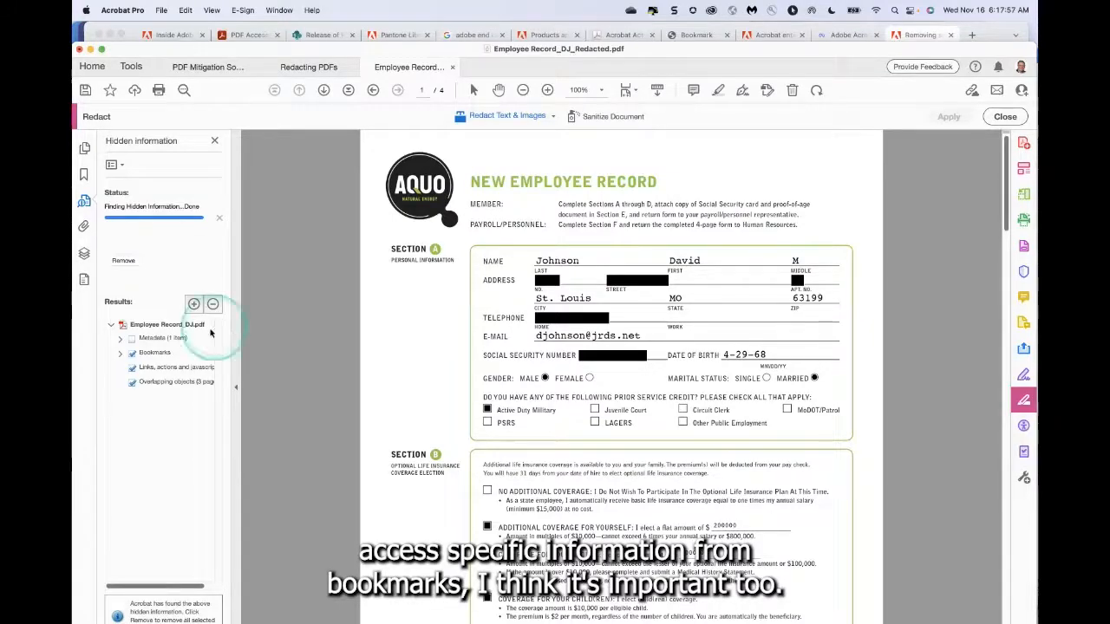
{"action": "left_click", "coordinate": [130, 354]}
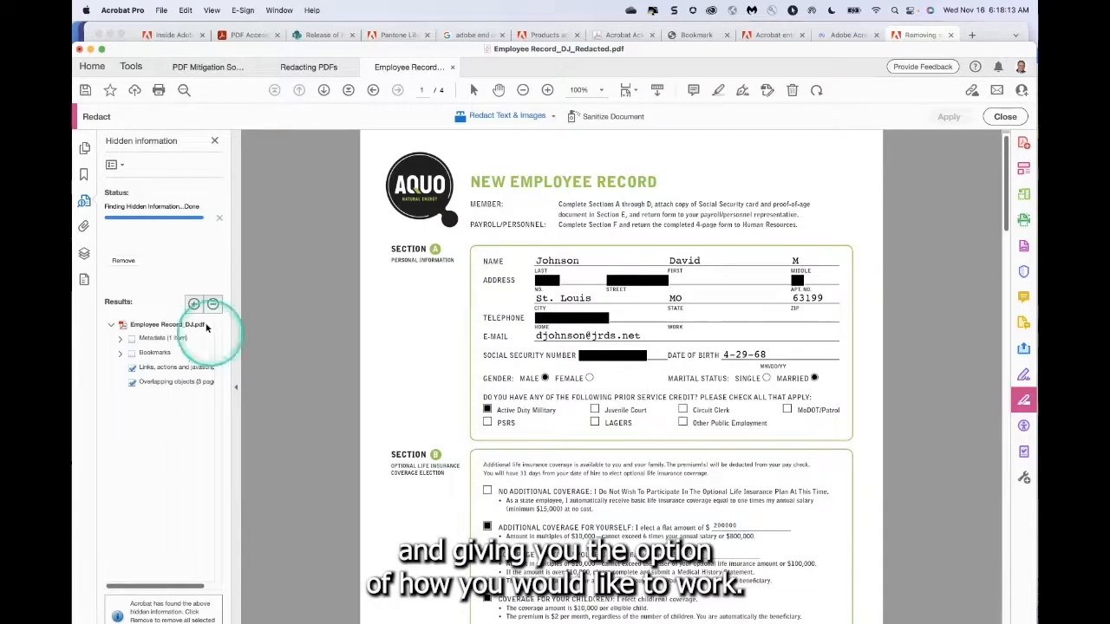
{"action": "left_click", "coordinate": [149, 268]}
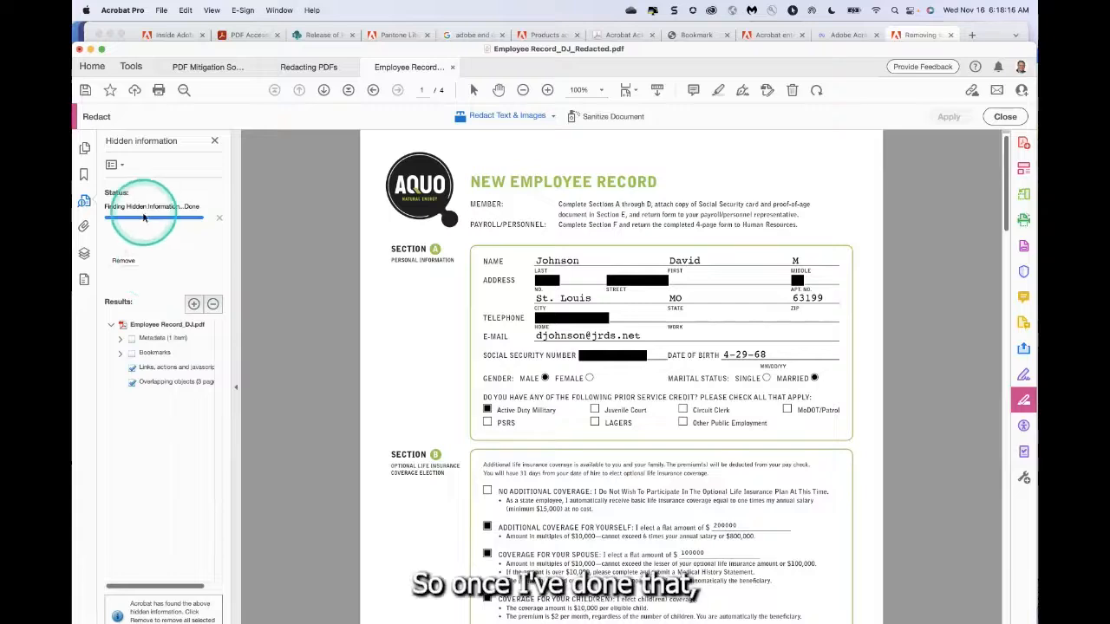
{"action": "left_click", "coordinate": [118, 264]}
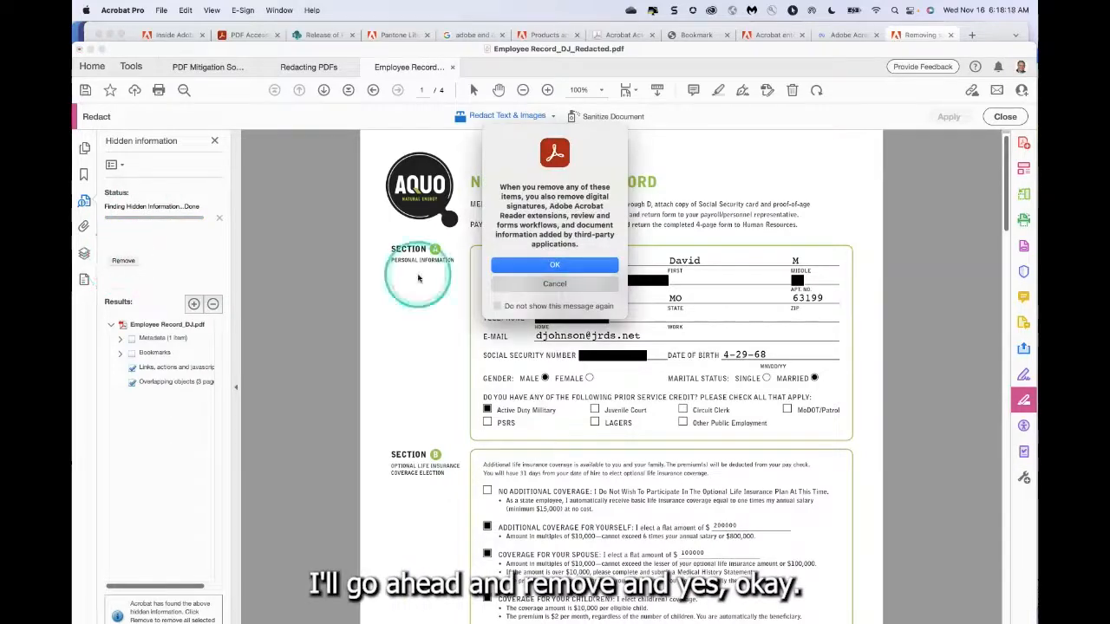
{"action": "left_click", "coordinate": [552, 263]}
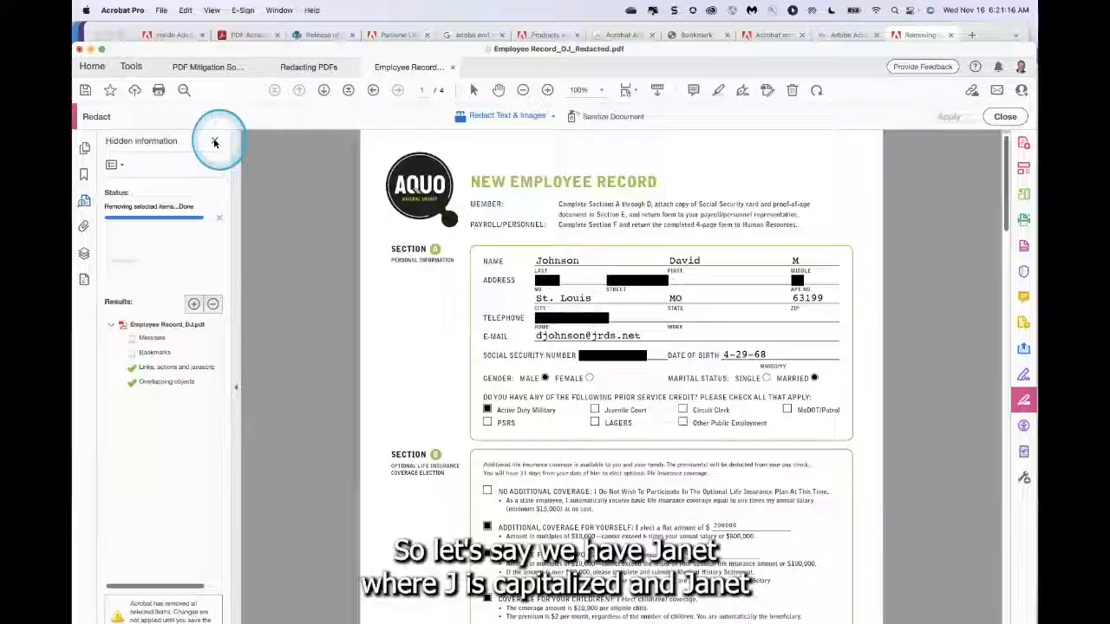
{"action": "left_click", "coordinate": [218, 142]}
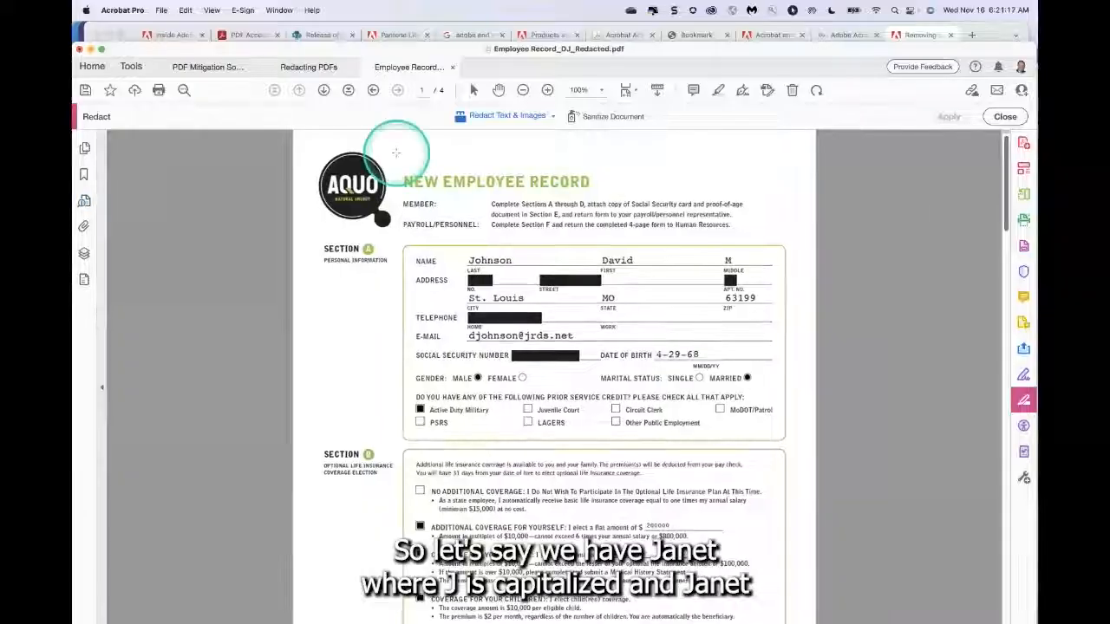
Set the redaction text search to multiple words or phrases and examine its whole-word and case-sensitive options.
{"action": "left_click", "coordinate": [554, 118]}
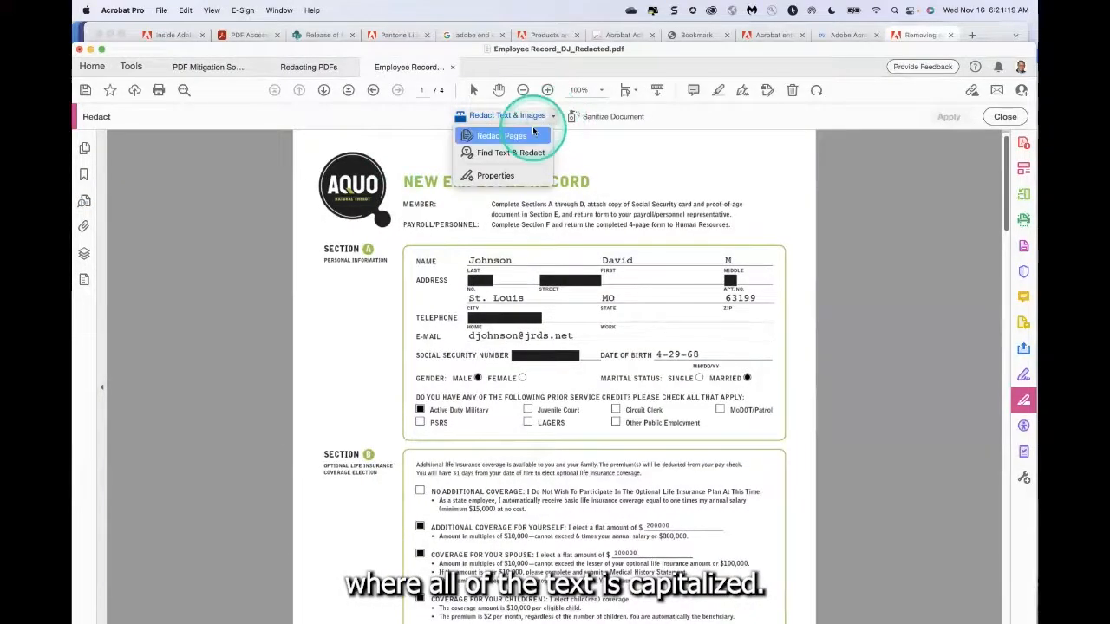
{"action": "left_click", "coordinate": [505, 152]}
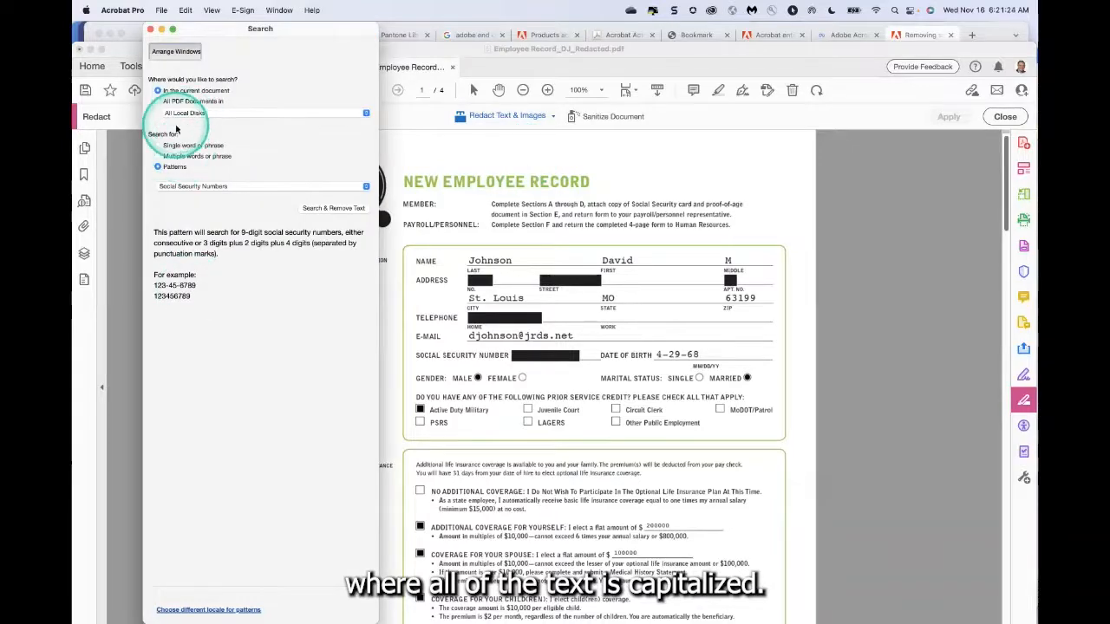
{"action": "left_click", "coordinate": [158, 156]}
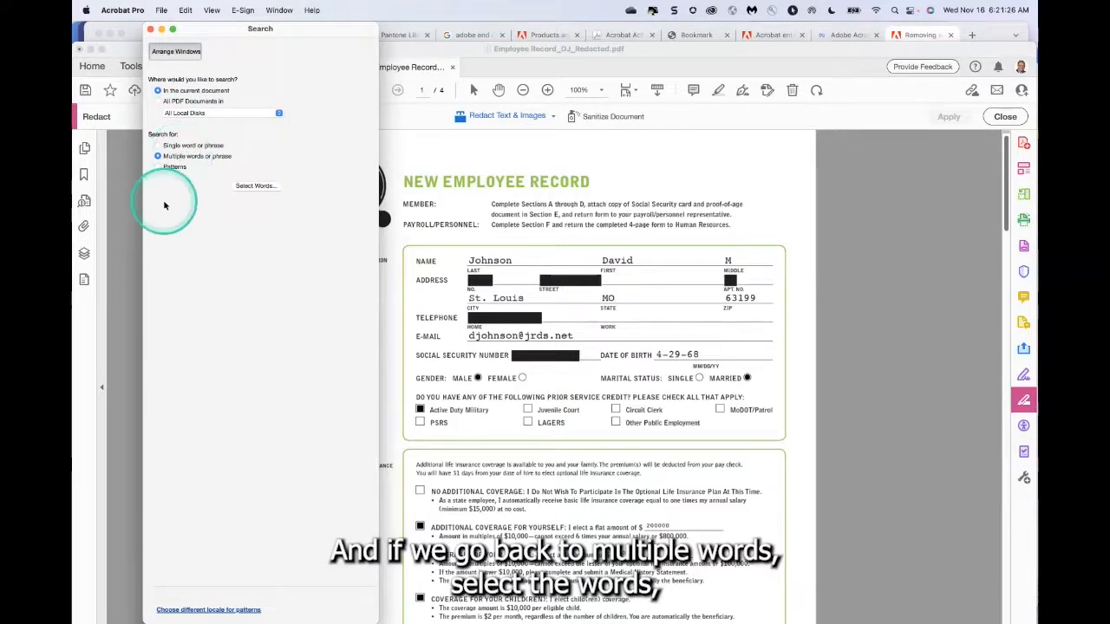
{"action": "left_click", "coordinate": [245, 187]}
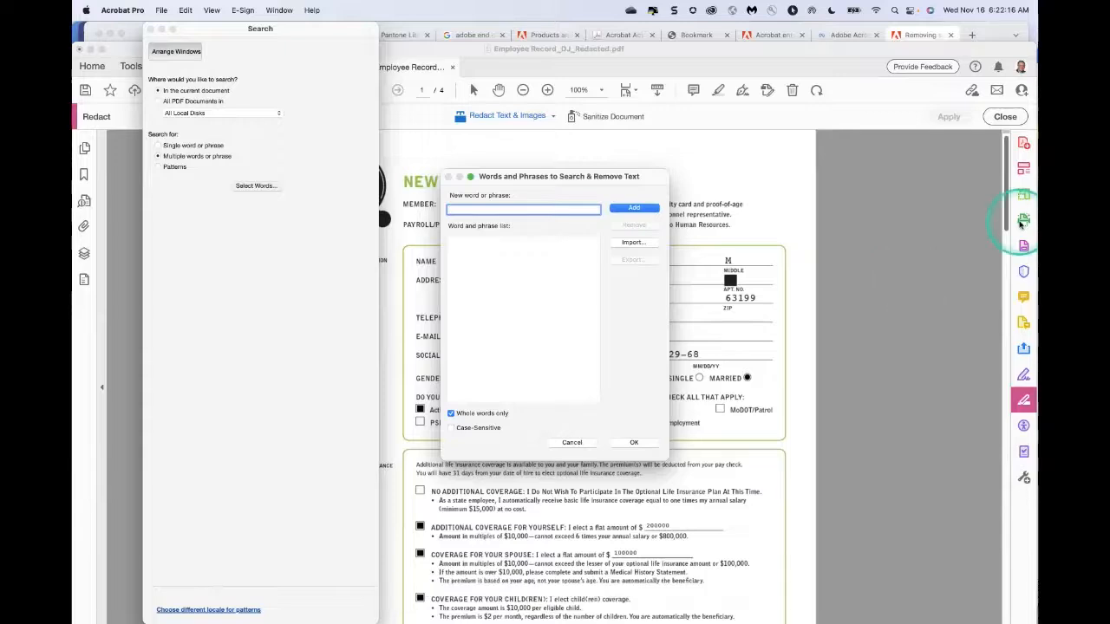
{"action": "left_click", "coordinate": [635, 441]}
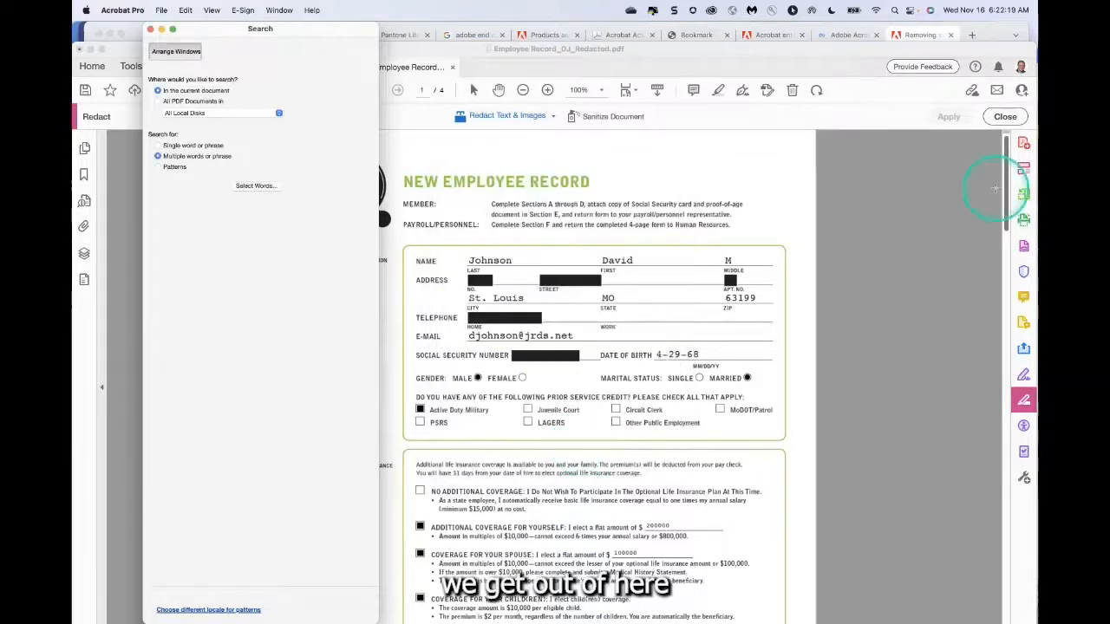
Switch to the Scan & OCR tool and view the choices for recognizing text.
{"action": "left_click", "coordinate": [1023, 219]}
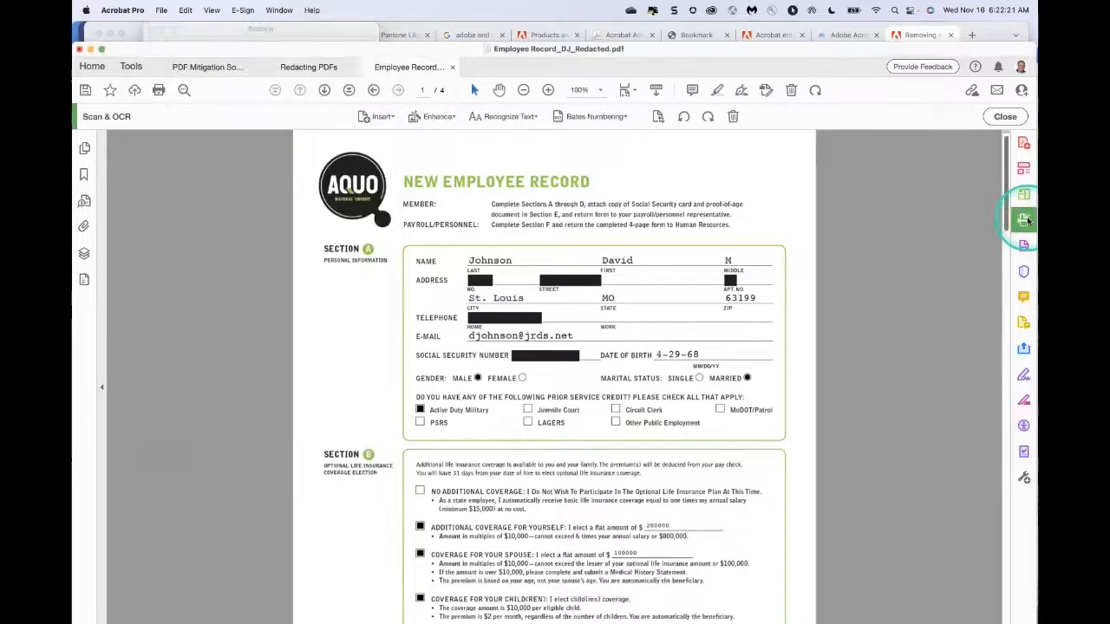
{"action": "left_click", "coordinate": [530, 118]}
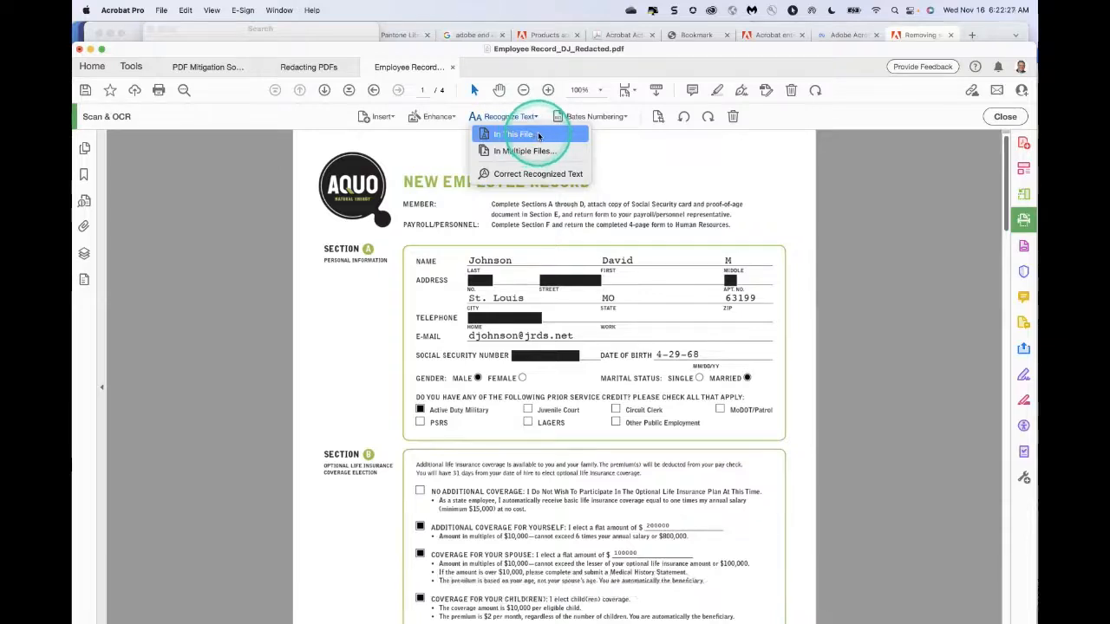
{"action": "left_click", "coordinate": [720, 186]}
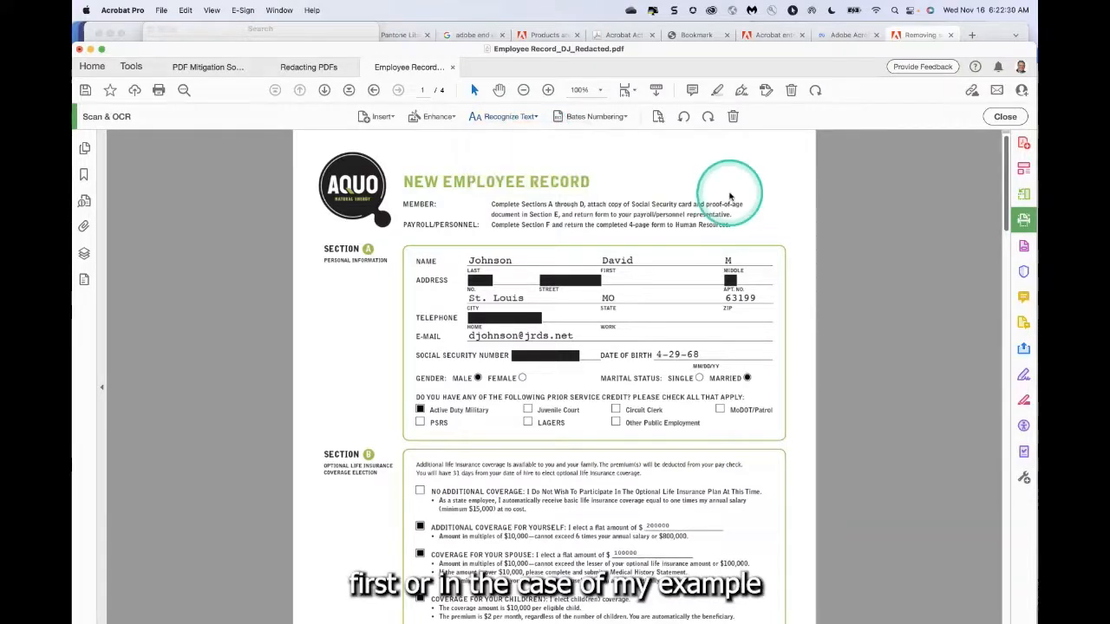
Look through the applied redactions on pages 1 to 3 of the employee record and return to the first page.
{"action": "scroll", "coordinate": [795, 344], "scroll_direction": "down", "scroll_amount": 20}
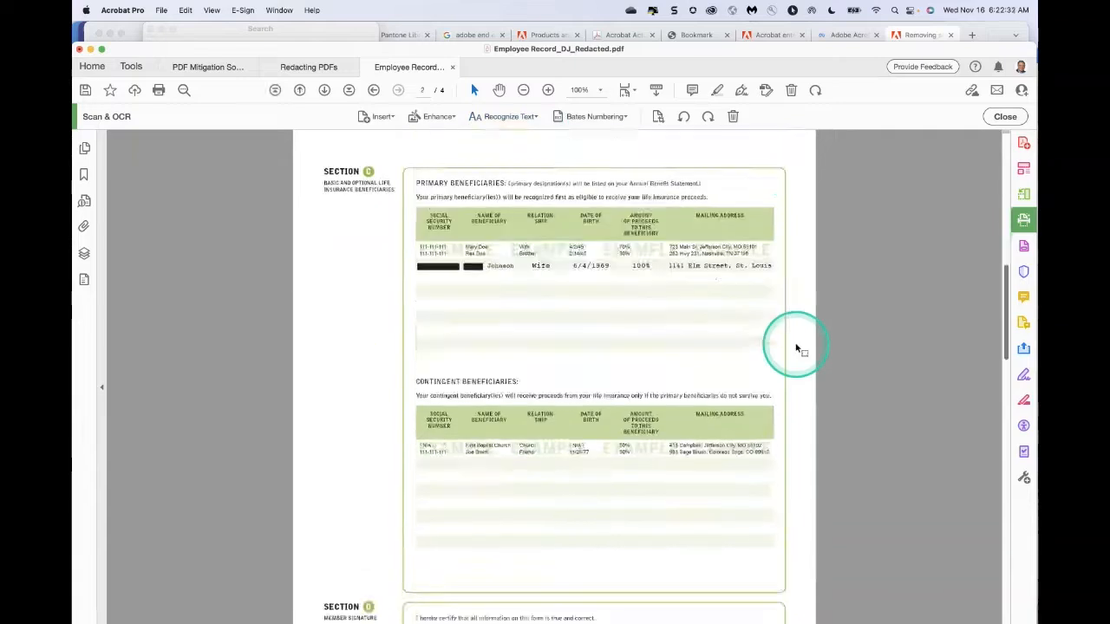
{"action": "scroll", "coordinate": [795, 347], "scroll_direction": "down", "scroll_amount": 5}
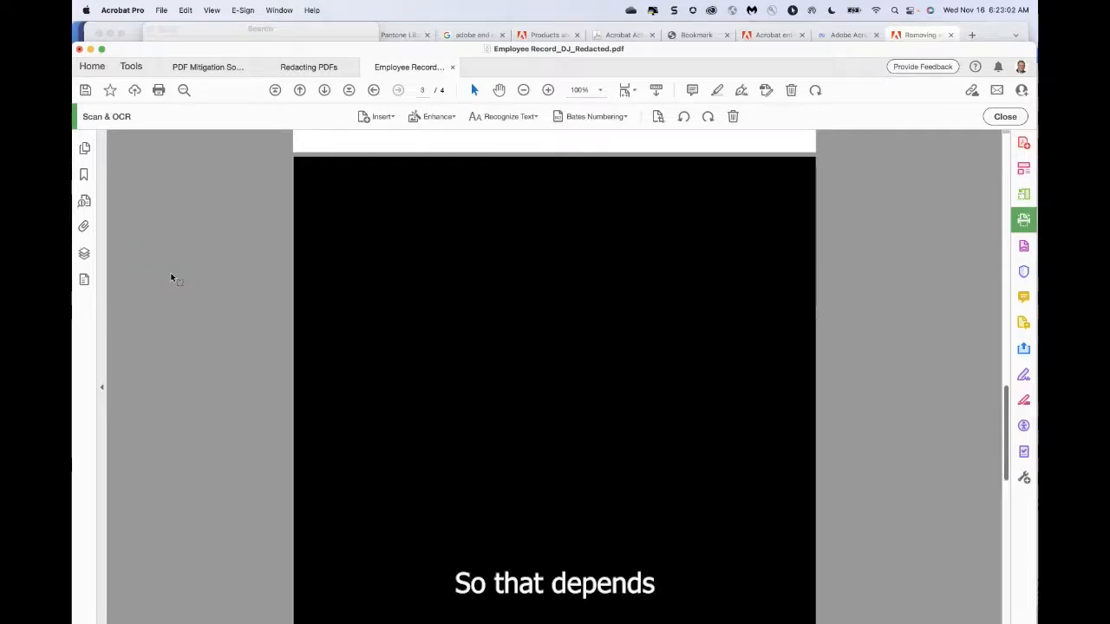
{"action": "scroll", "coordinate": [171, 278], "scroll_direction": "up", "scroll_amount": 10}
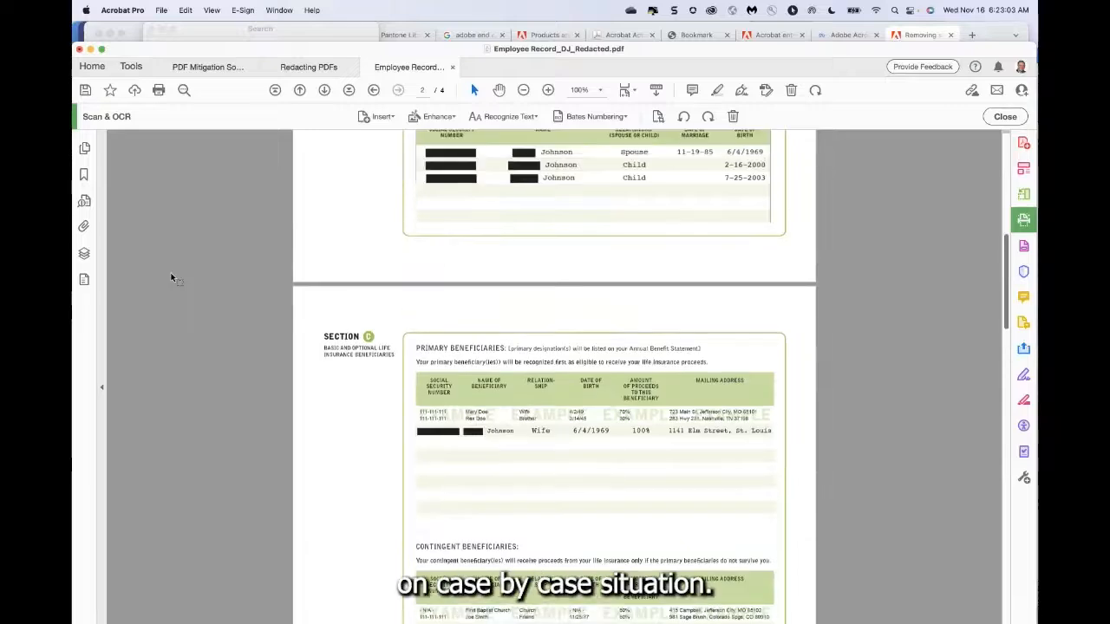
{"action": "scroll", "coordinate": [172, 278], "scroll_direction": "up", "scroll_amount": 5}
{"action": "scroll", "coordinate": [172, 278], "scroll_direction": "up", "scroll_amount": 2}
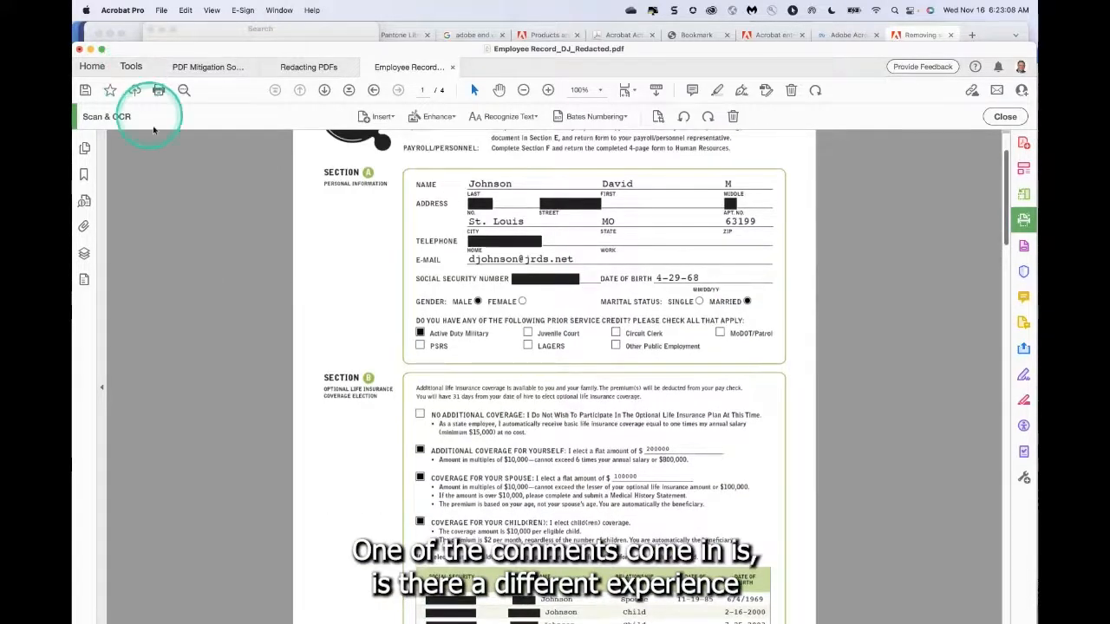
{"action": "scroll", "coordinate": [171, 176], "scroll_direction": "up", "scroll_amount": 1}
{"action": "scroll", "coordinate": [171, 176], "scroll_direction": "up", "scroll_amount": 1}
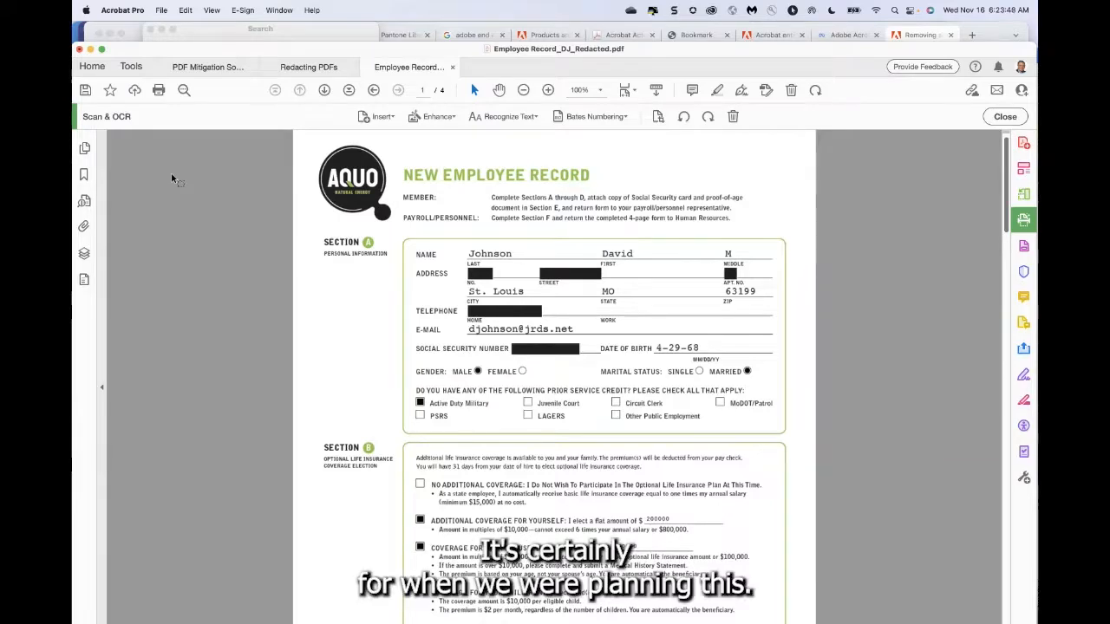
{"action": "left_click", "coordinate": [145, 125]}
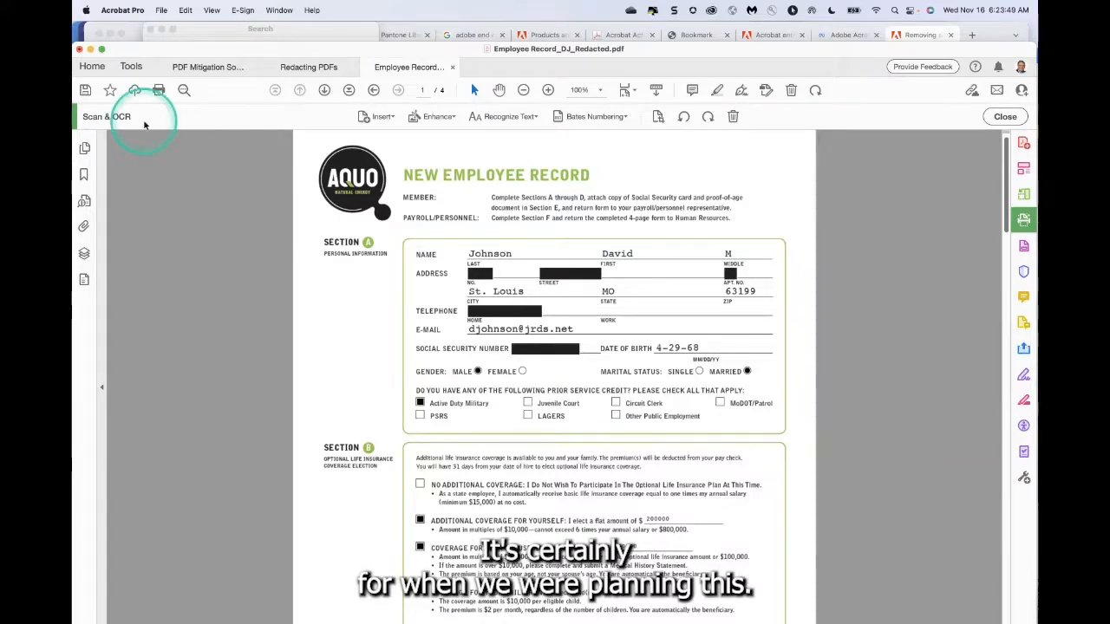
{"action": "left_click", "coordinate": [153, 171]}
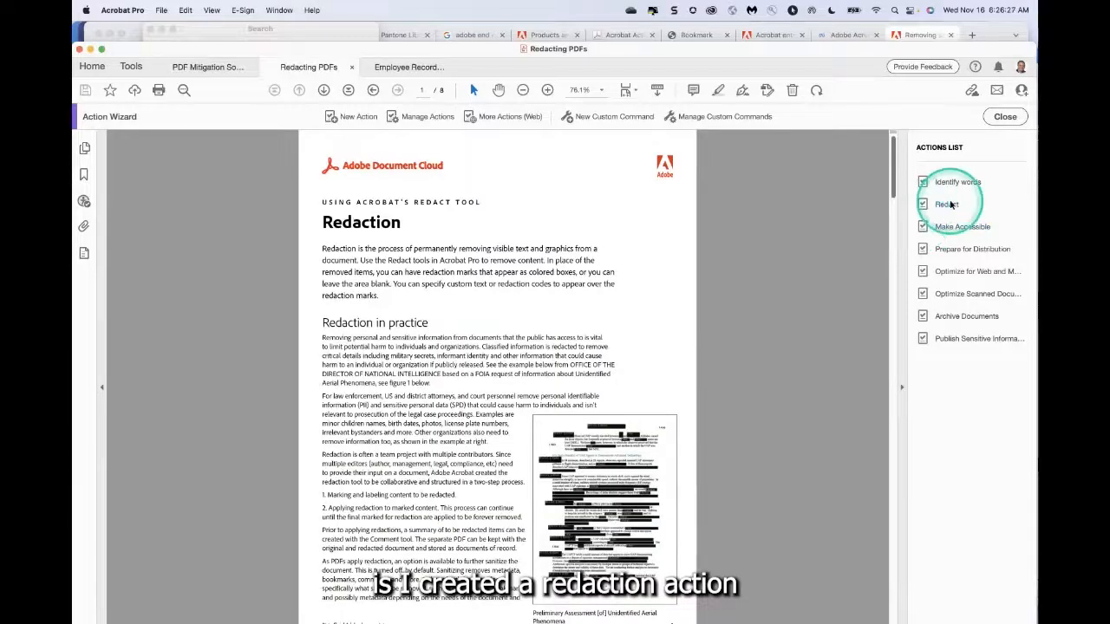
Switch to the employee record PDF and open the Redact action in the Action Wizard to view its steps.
{"action": "left_click", "coordinate": [409, 67]}
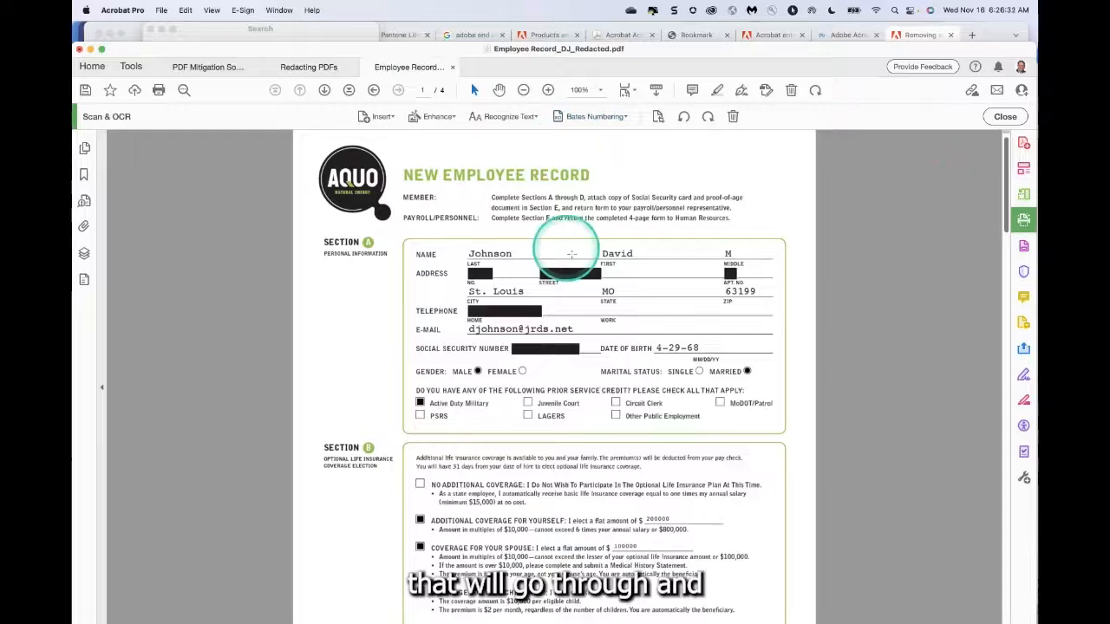
{"action": "left_click", "coordinate": [1023, 116]}
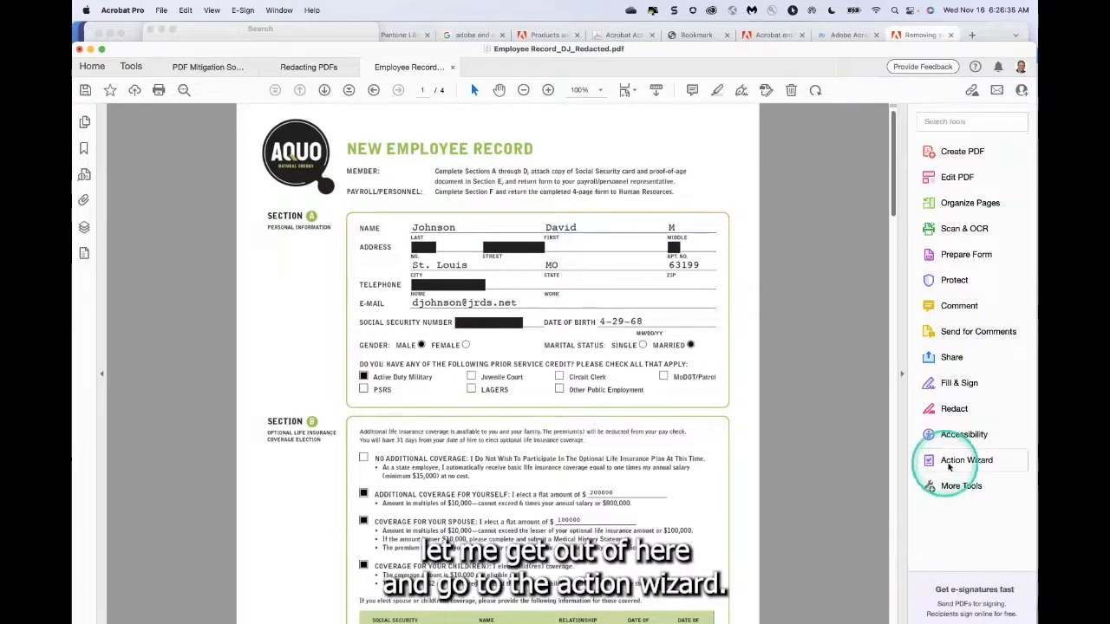
{"action": "left_click", "coordinate": [953, 468]}
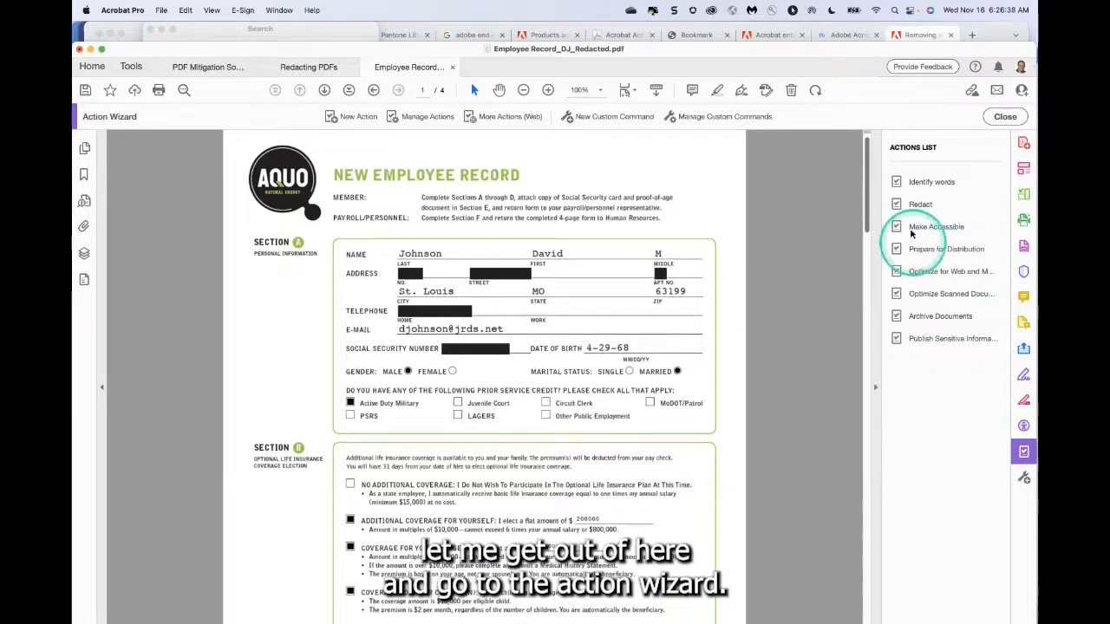
{"action": "left_click", "coordinate": [921, 206]}
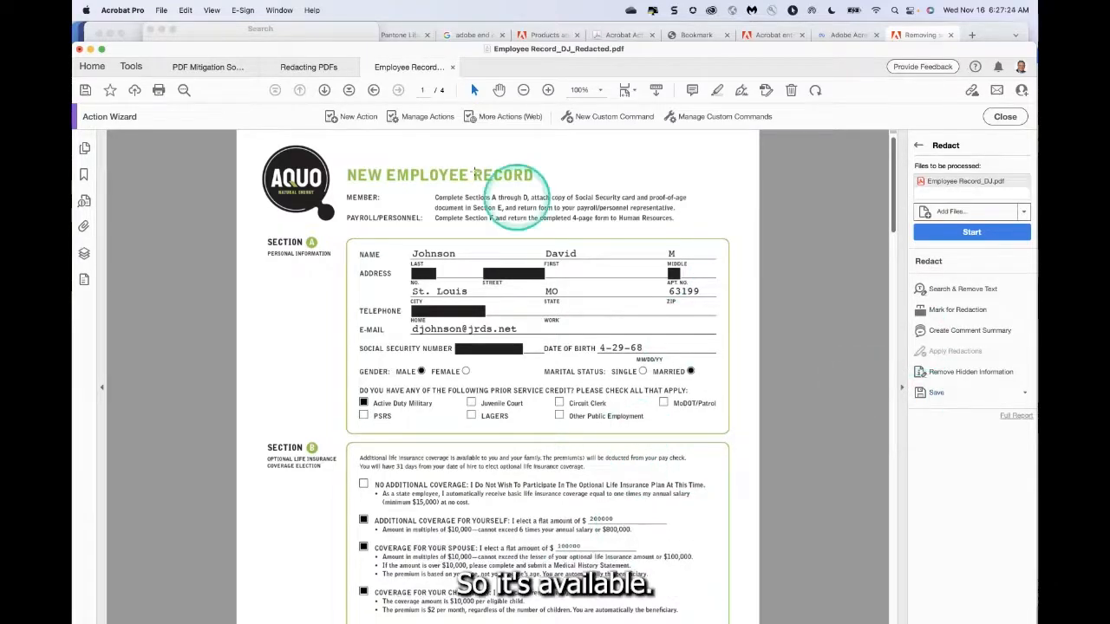
With the employee record in view, examine the Redact action and the import and export options among the managed actions, and close the dialog.
{"action": "left_click", "coordinate": [308, 67]}
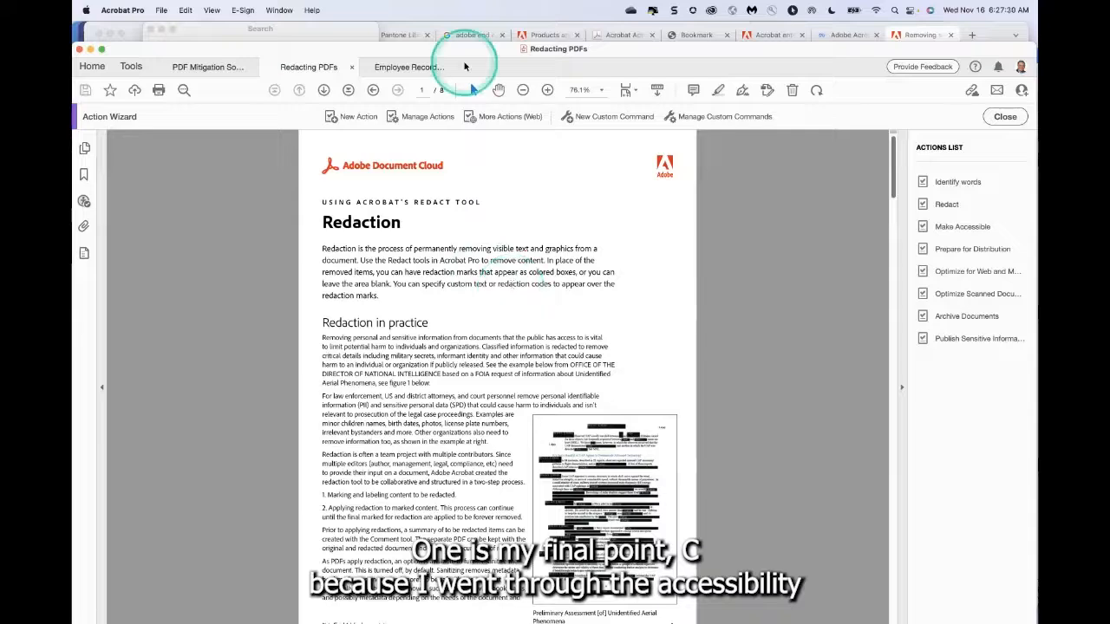
{"action": "left_click", "coordinate": [418, 67]}
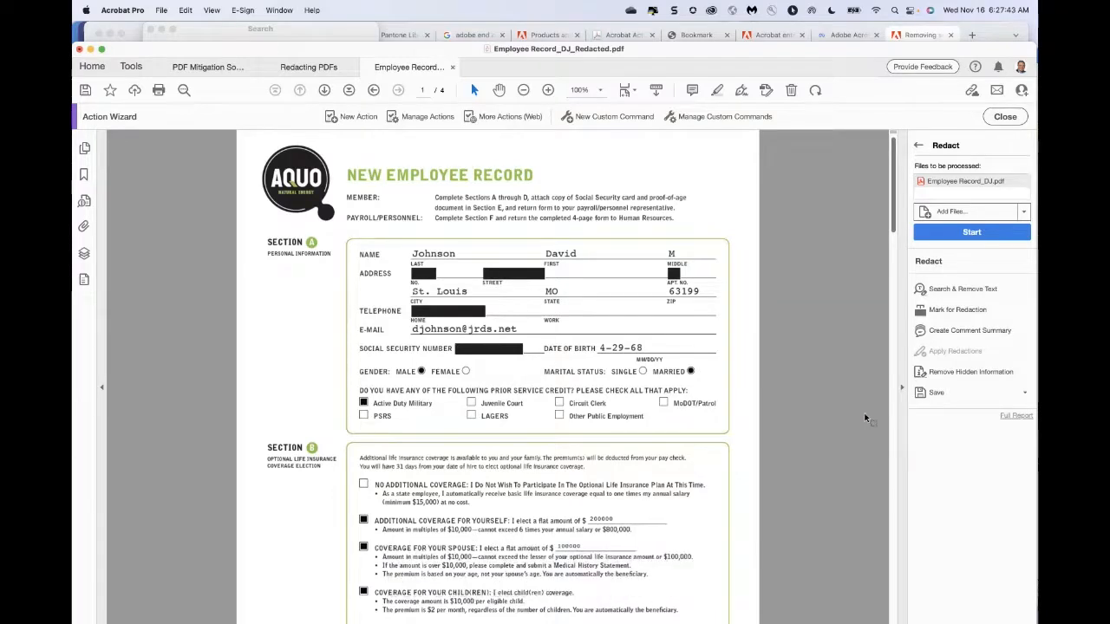
{"action": "left_click", "coordinate": [421, 120]}
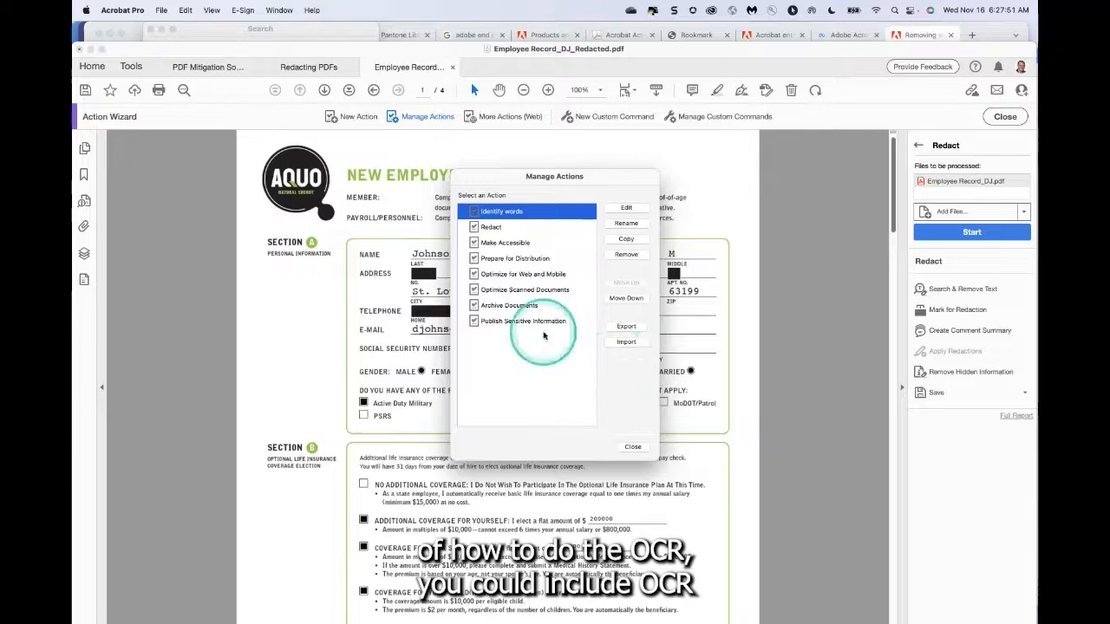
{"action": "left_click", "coordinate": [491, 227]}
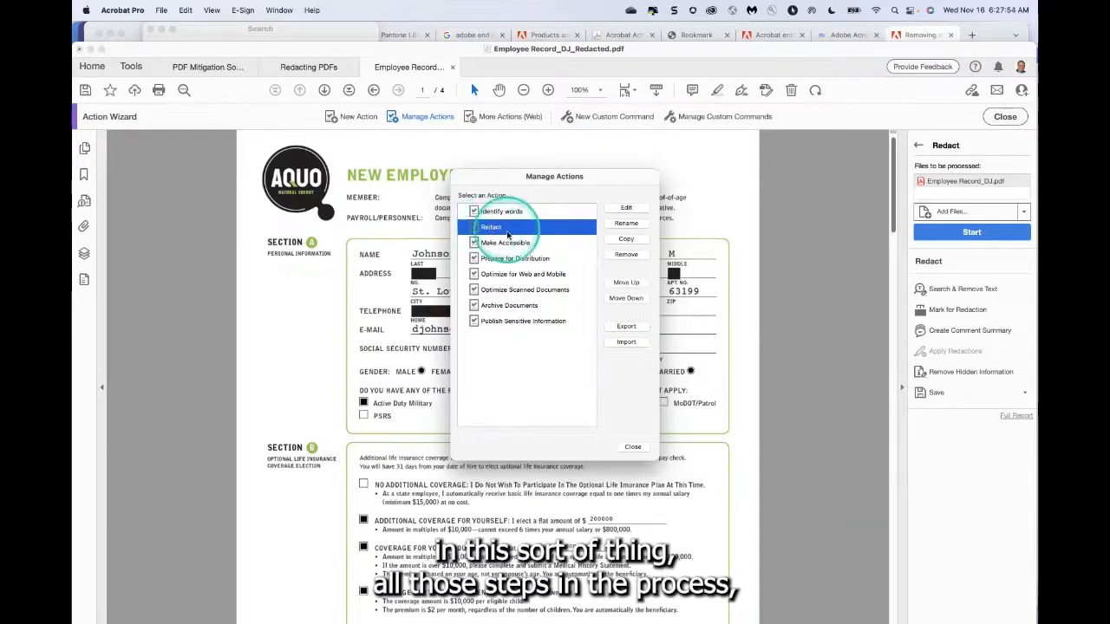
{"action": "left_click", "coordinate": [587, 349]}
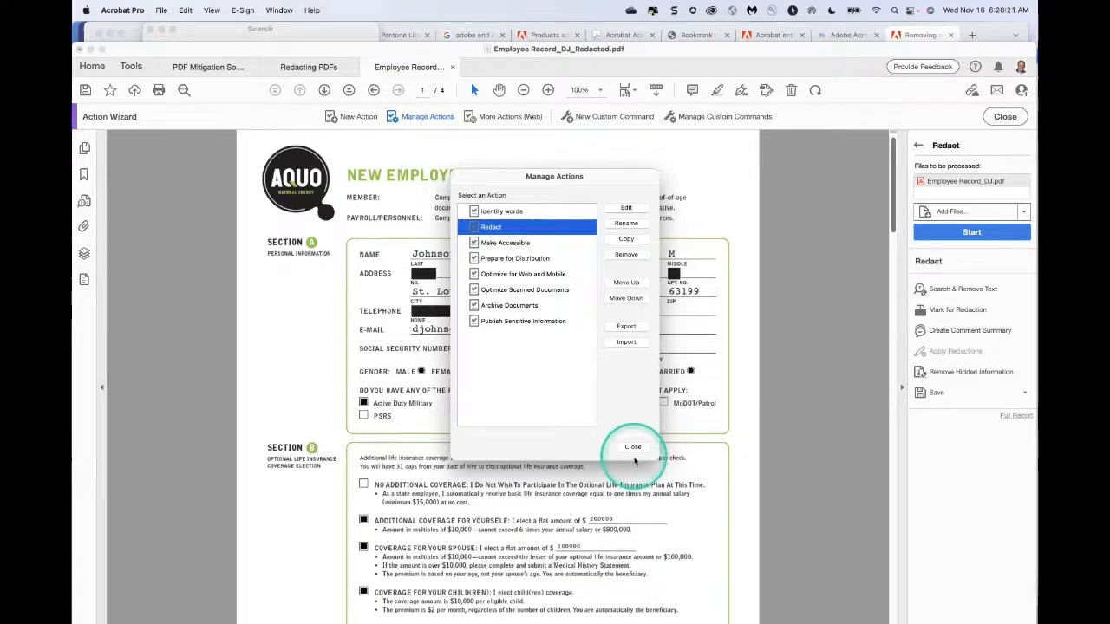
{"action": "left_click", "coordinate": [633, 447]}
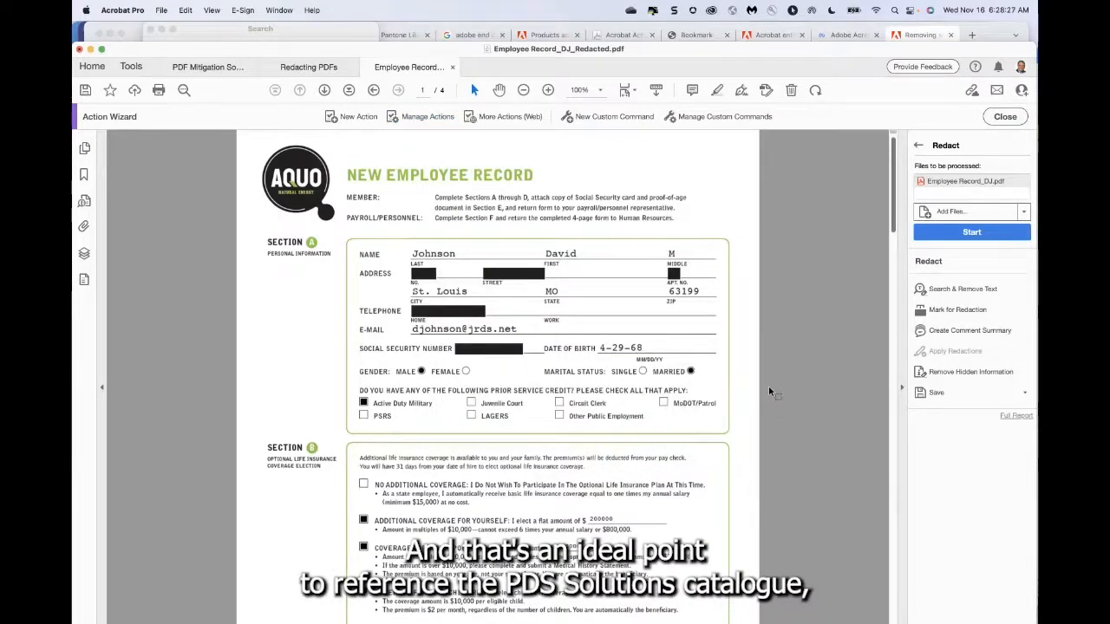
Look through the Redacting PDFs guide from its first page to the Redaction Summary section on page 6.
{"action": "left_click", "coordinate": [309, 70]}
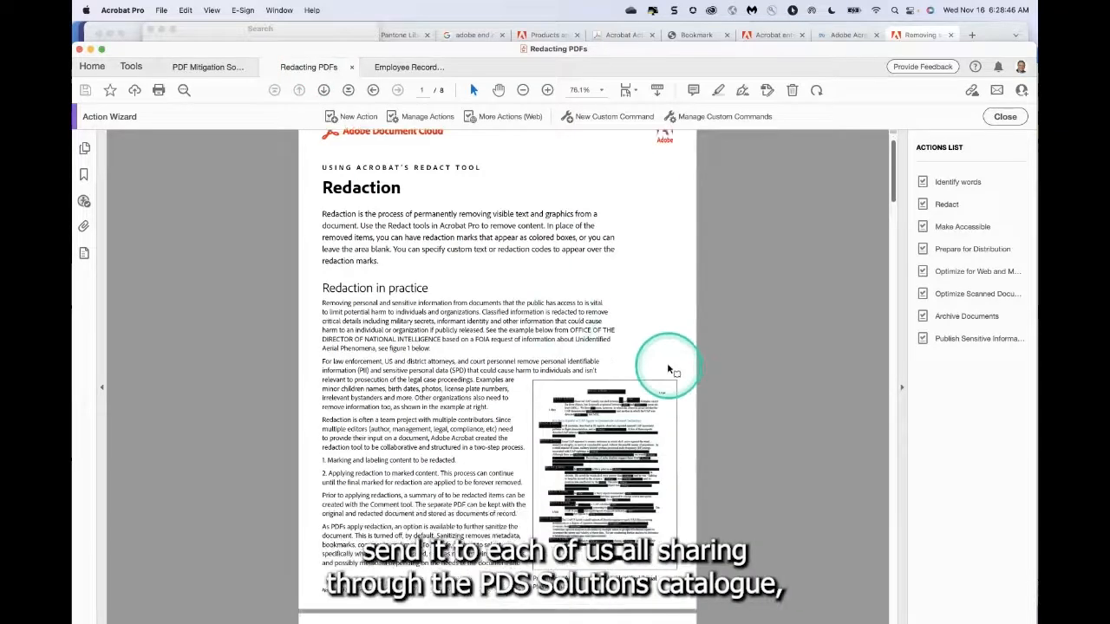
{"action": "scroll", "coordinate": [668, 369], "scroll_direction": "down", "scroll_amount": 10}
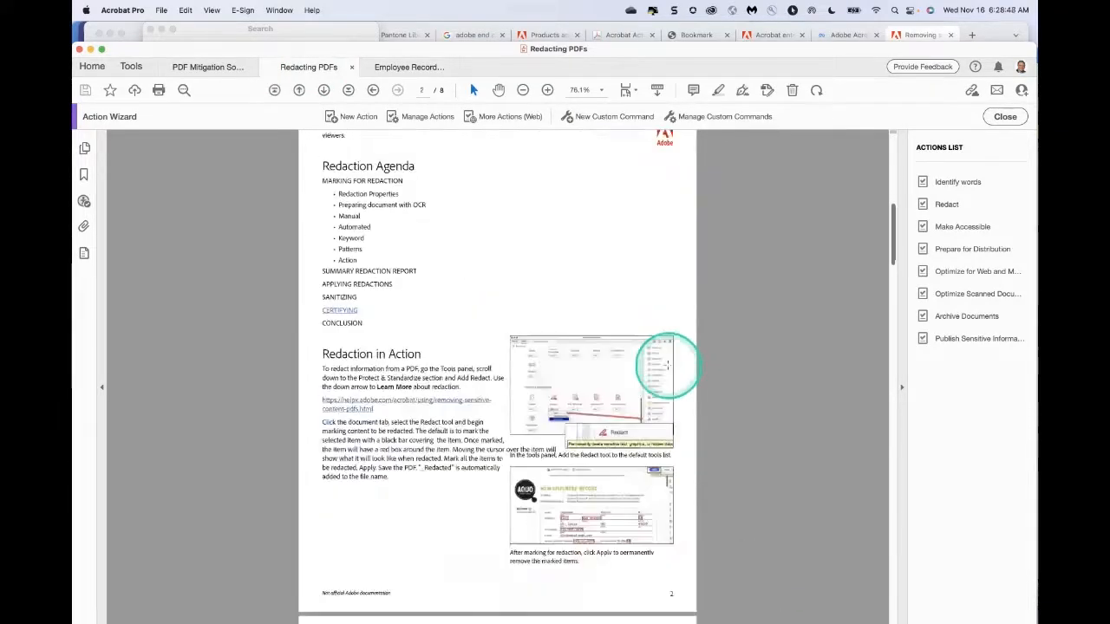
{"action": "scroll", "coordinate": [667, 368], "scroll_direction": "down", "scroll_amount": 10}
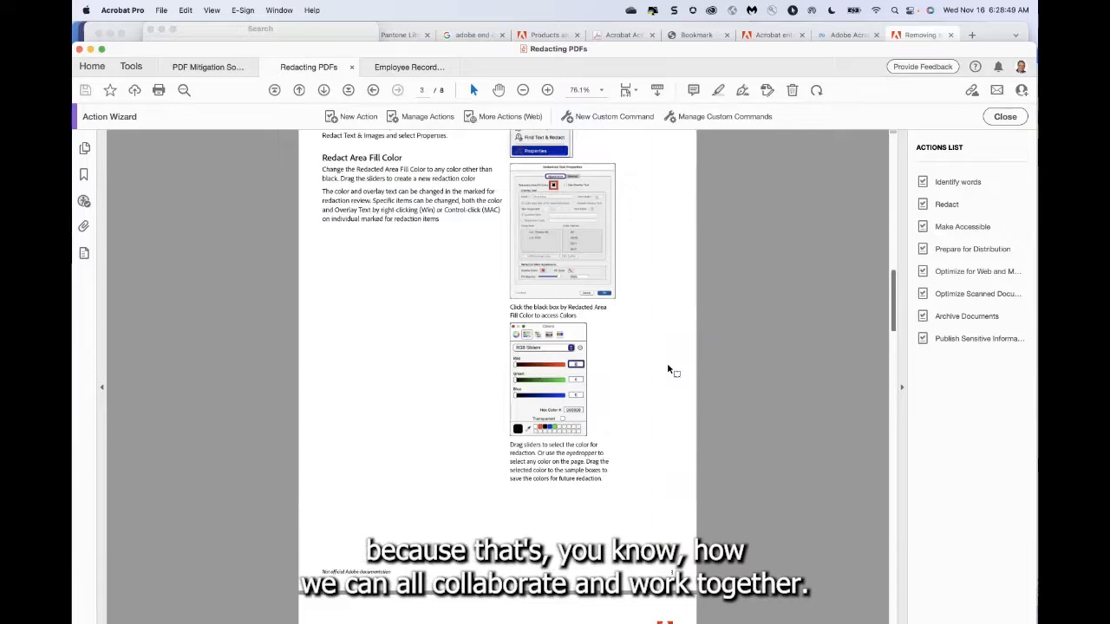
{"action": "scroll", "coordinate": [667, 368], "scroll_direction": "down", "scroll_amount": 10}
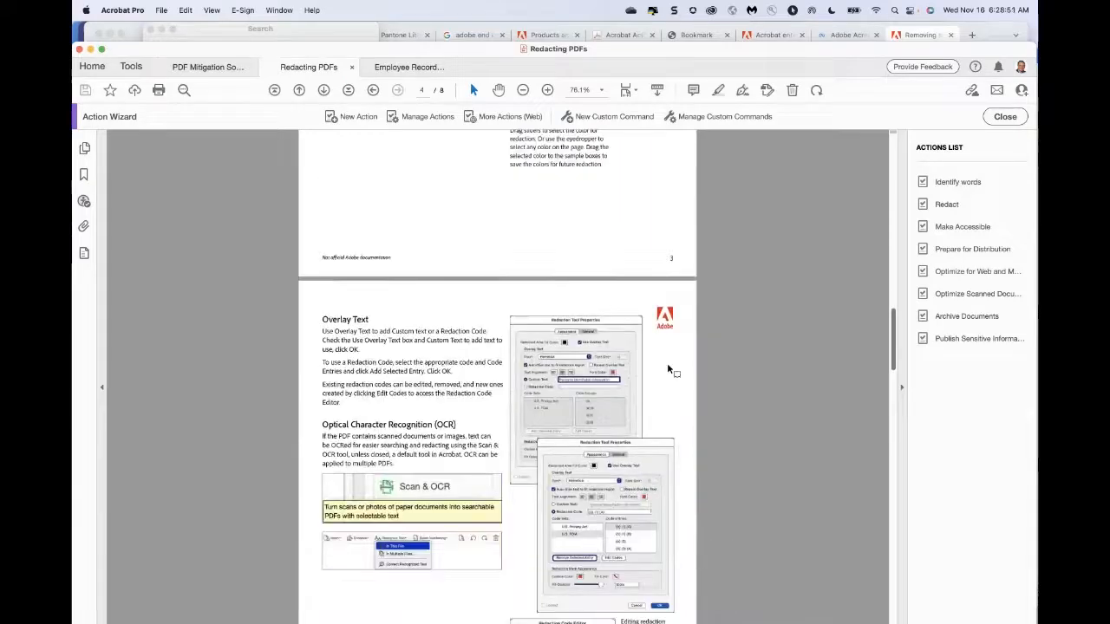
{"action": "scroll", "coordinate": [667, 363], "scroll_direction": "down", "scroll_amount": 7}
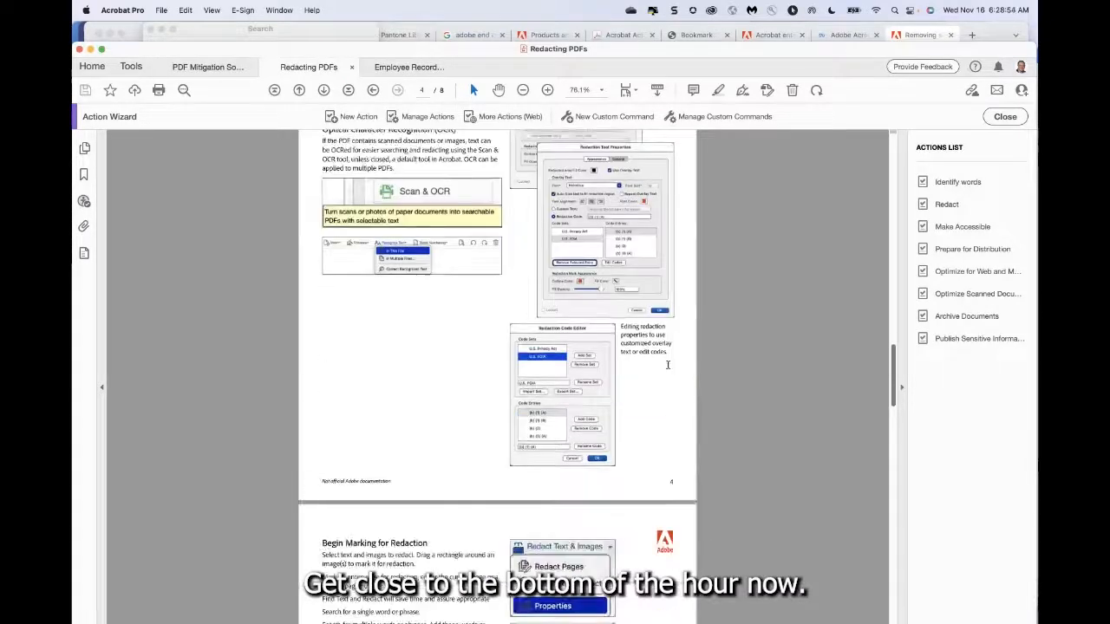
{"action": "scroll", "coordinate": [667, 364], "scroll_direction": "down", "scroll_amount": 8}
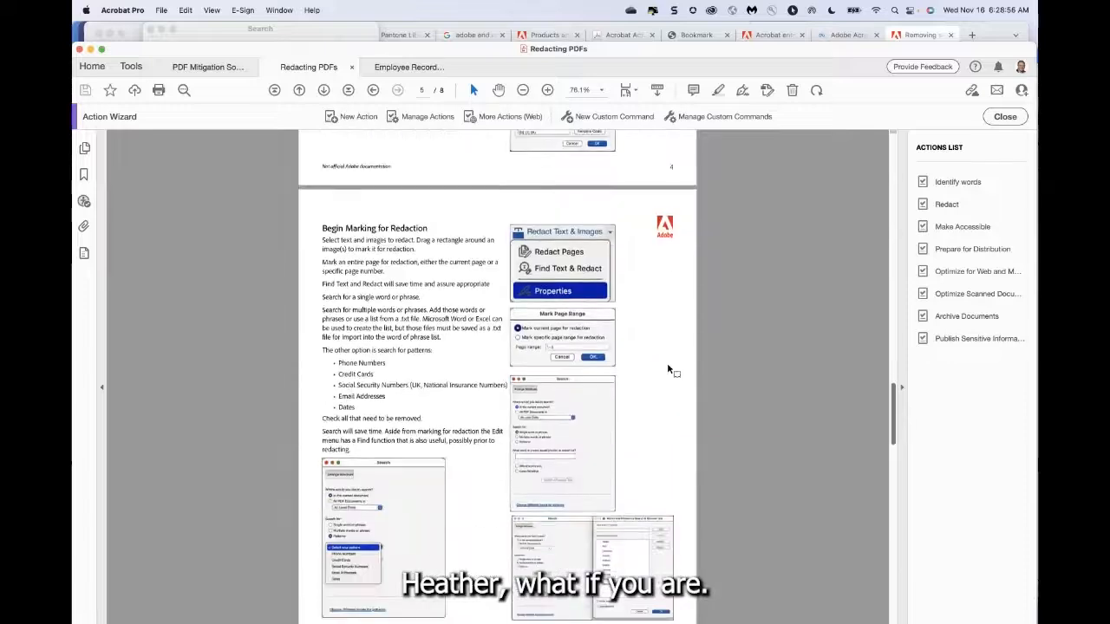
{"action": "scroll", "coordinate": [666, 363], "scroll_direction": "down", "scroll_amount": 5}
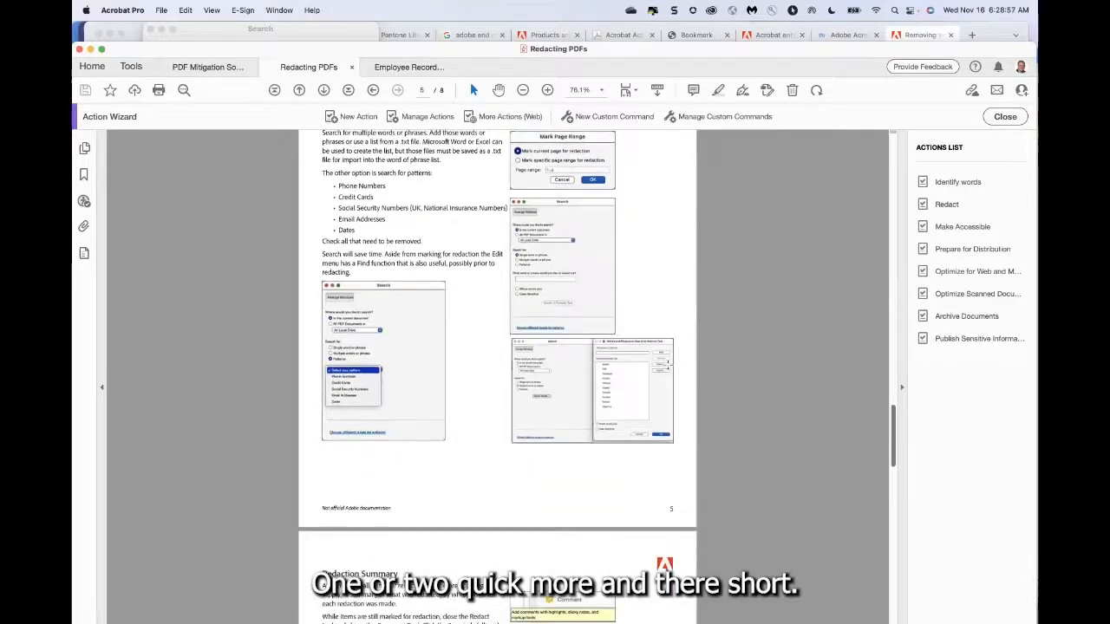
{"action": "scroll", "coordinate": [667, 362], "scroll_direction": "down", "scroll_amount": 6}
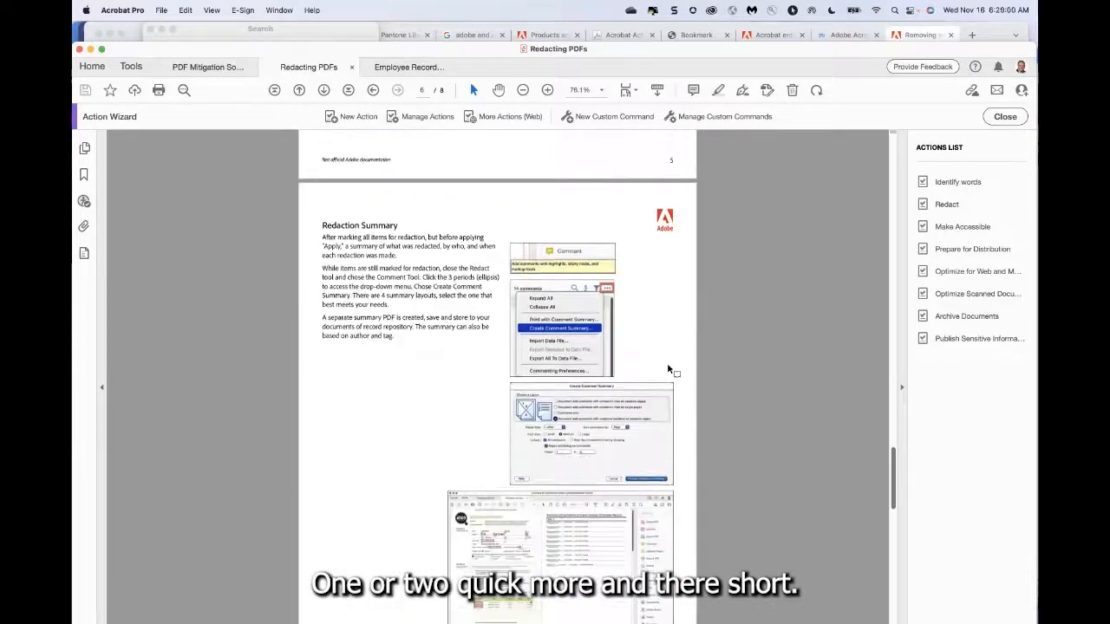
{"action": "scroll", "coordinate": [666, 362], "scroll_direction": "down", "scroll_amount": 1}
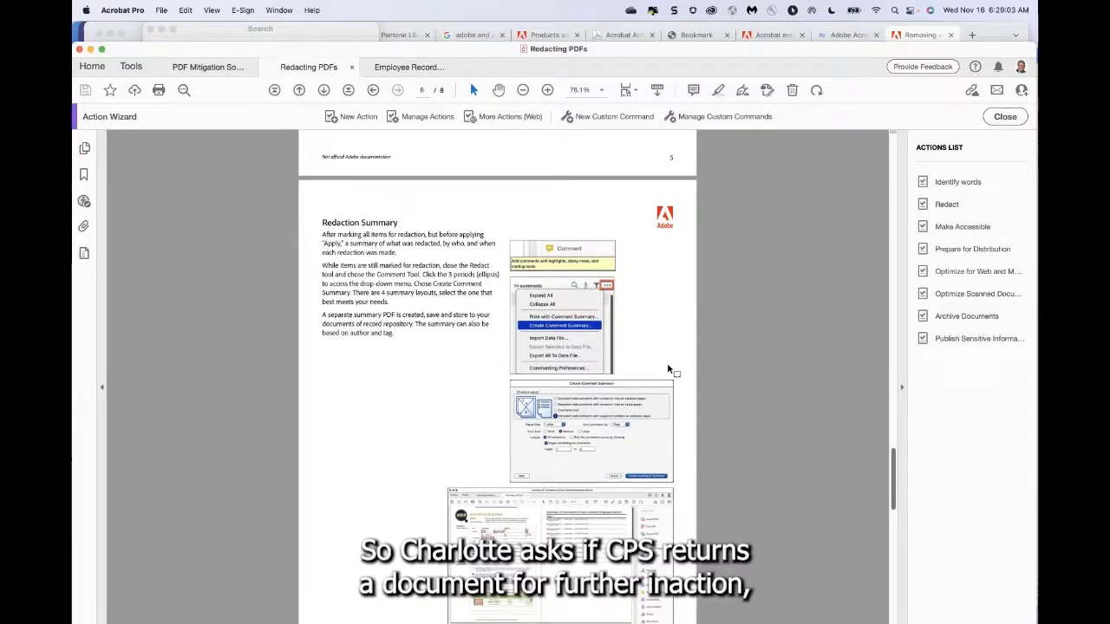
{"action": "scroll", "coordinate": [666, 362], "scroll_direction": "down", "scroll_amount": 3}
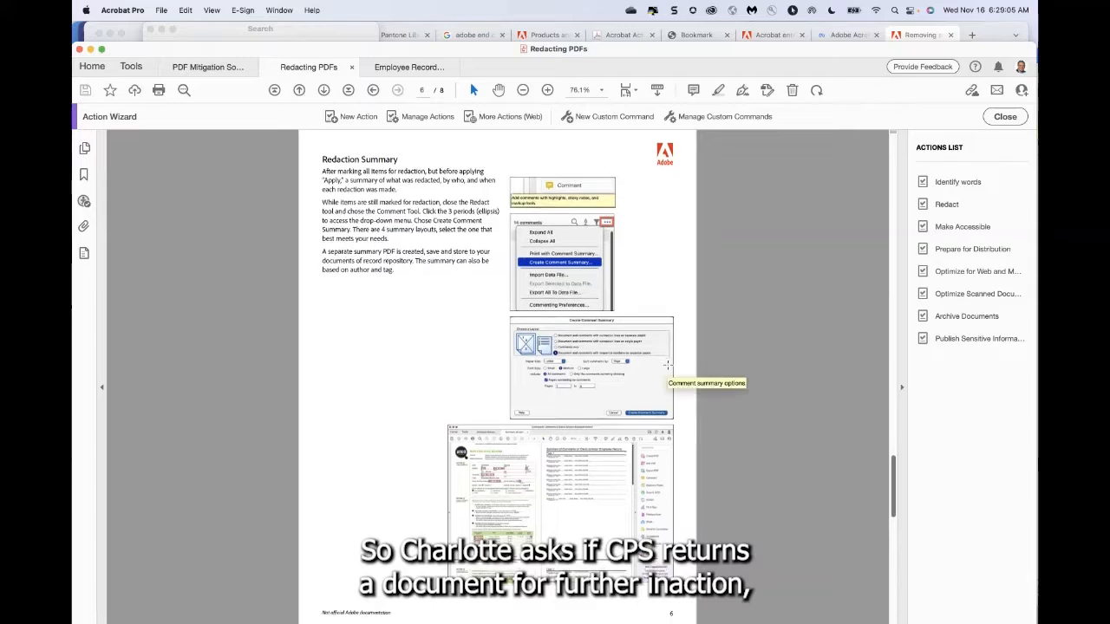
{"action": "left_click", "coordinate": [690, 369]}
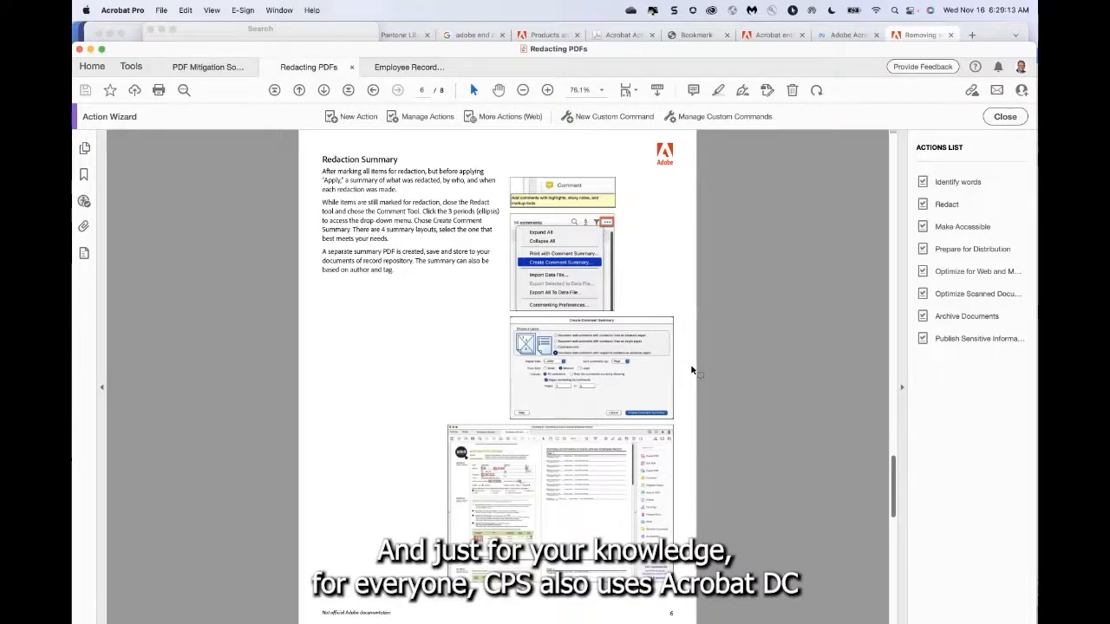
Read on in the guide through Apply Redactions on page 7 to the Redaction Action section on page 8.
{"action": "scroll", "coordinate": [691, 370], "scroll_direction": "down", "scroll_amount": 2}
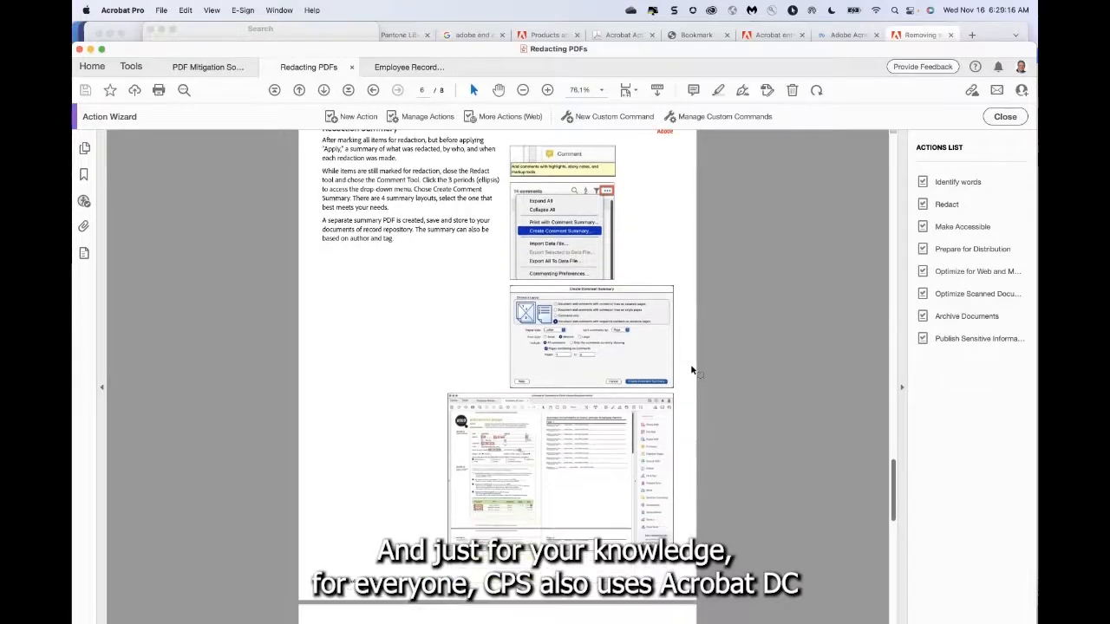
{"action": "scroll", "coordinate": [691, 370], "scroll_direction": "down", "scroll_amount": 10}
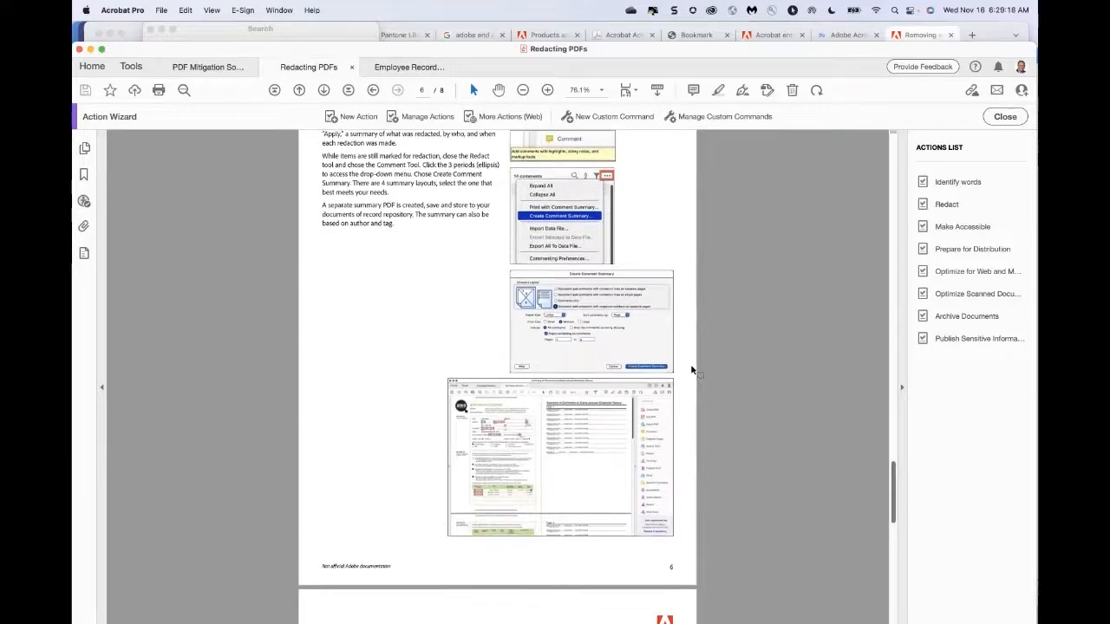
{"action": "scroll", "coordinate": [691, 370], "scroll_direction": "down", "scroll_amount": 10}
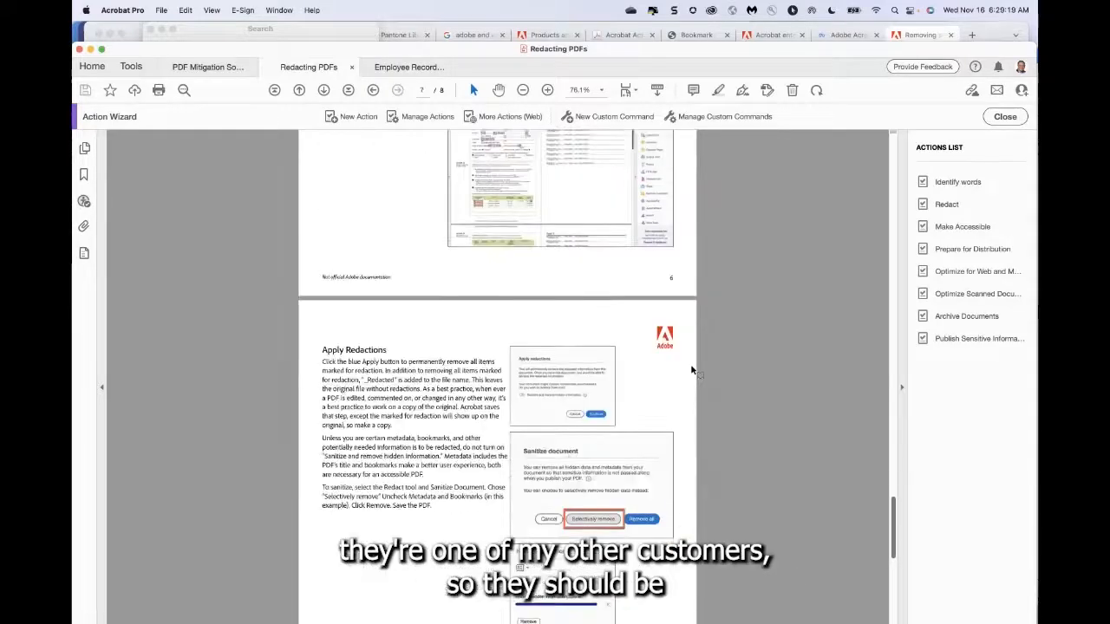
{"action": "scroll", "coordinate": [691, 370], "scroll_direction": "down", "scroll_amount": 19}
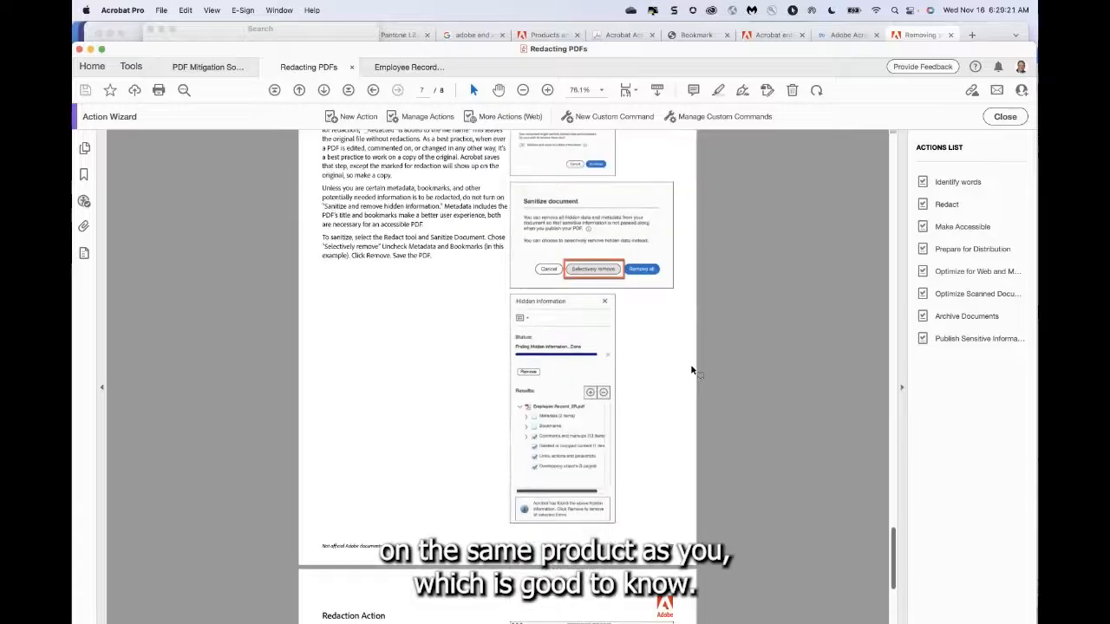
{"action": "scroll", "coordinate": [691, 371], "scroll_direction": "down", "scroll_amount": 3}
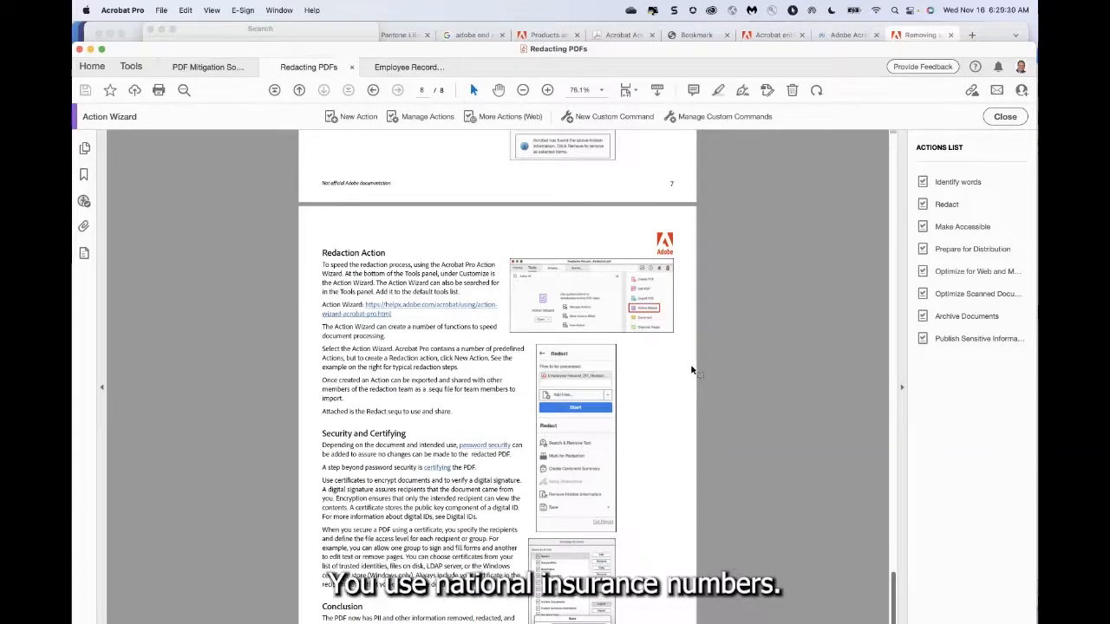
{"action": "scroll", "coordinate": [690, 370], "scroll_direction": "down", "scroll_amount": 3}
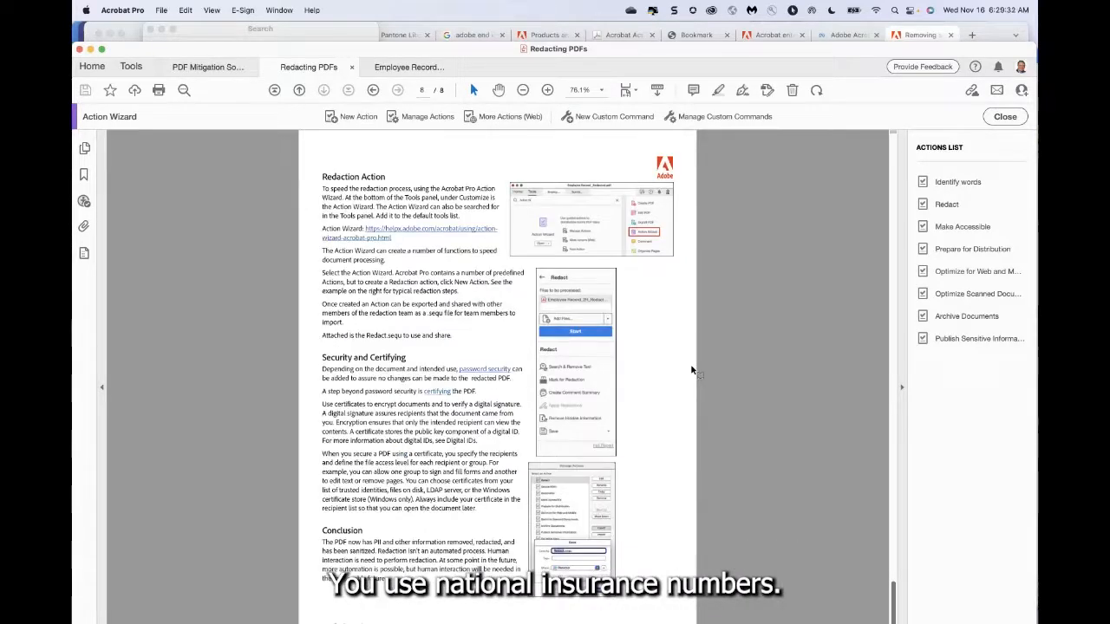
{"action": "scroll", "coordinate": [690, 370], "scroll_direction": "up", "scroll_amount": 1}
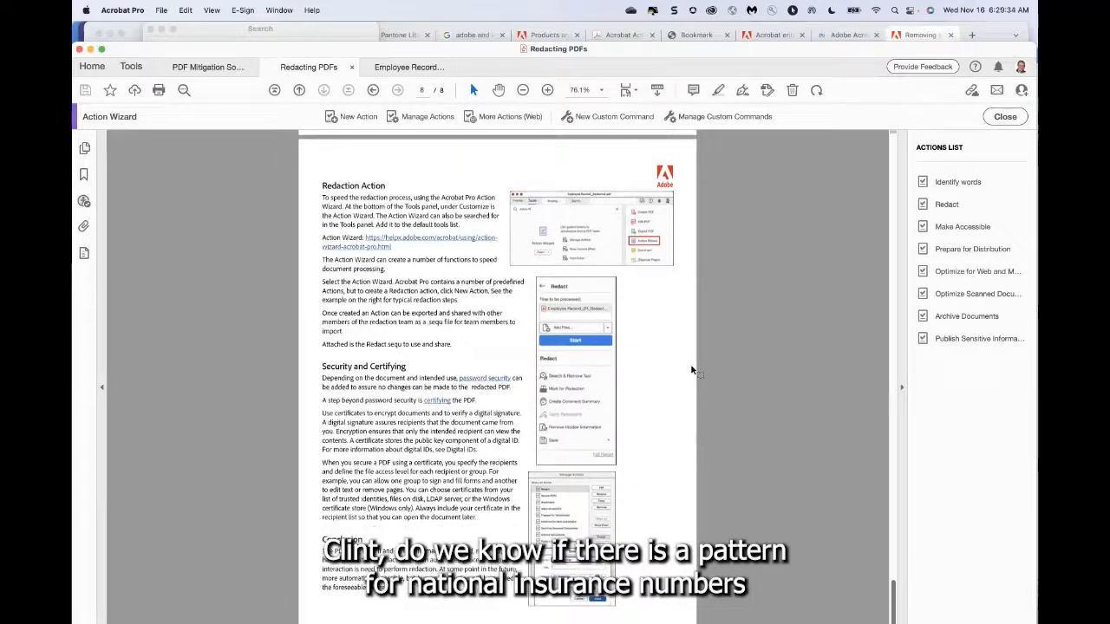
{"action": "scroll", "coordinate": [691, 370], "scroll_direction": "down", "scroll_amount": 1}
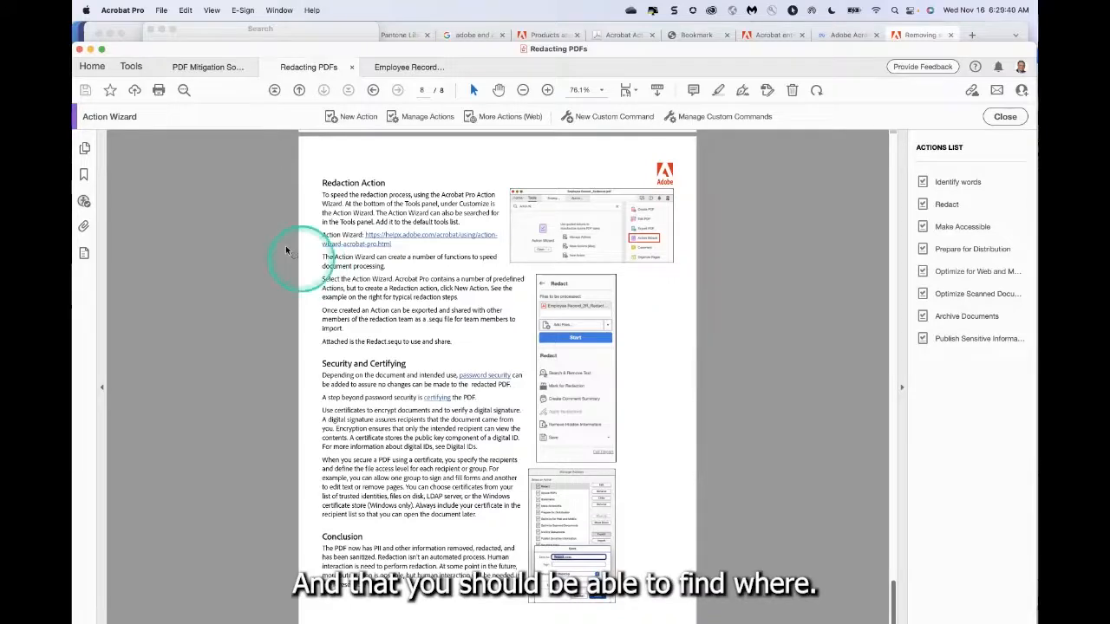
Look through the Acrobat preferences categories for a setting covering national insurance number patterns, and cancel the dialog.
{"action": "left_click", "coordinate": [130, 11]}
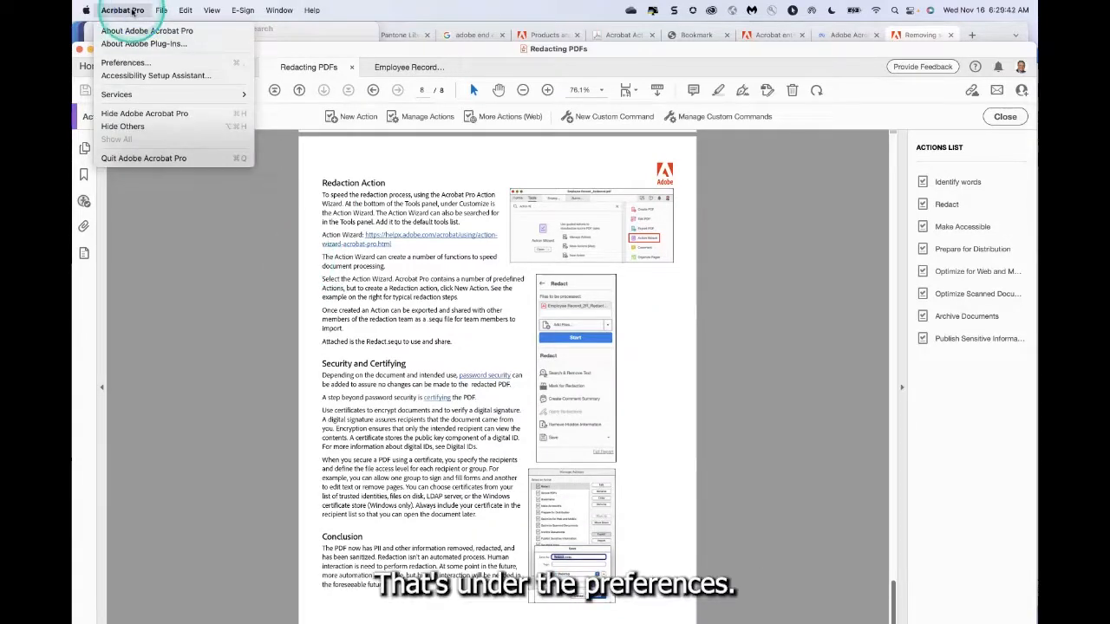
{"action": "left_click", "coordinate": [117, 63]}
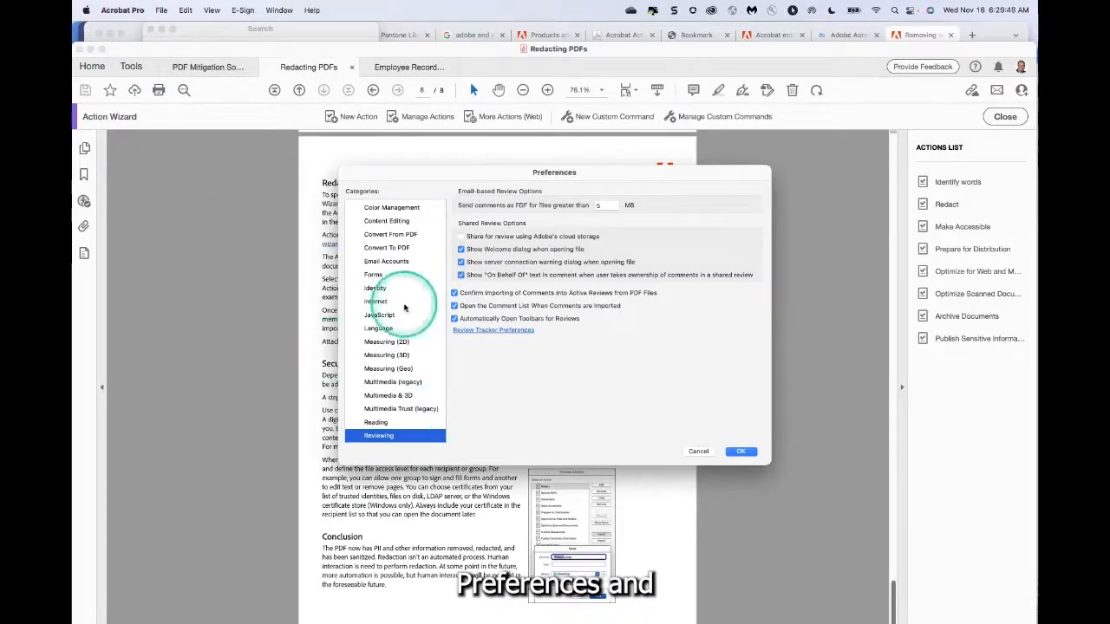
{"action": "scroll", "coordinate": [423, 338], "scroll_direction": "up", "scroll_amount": 3}
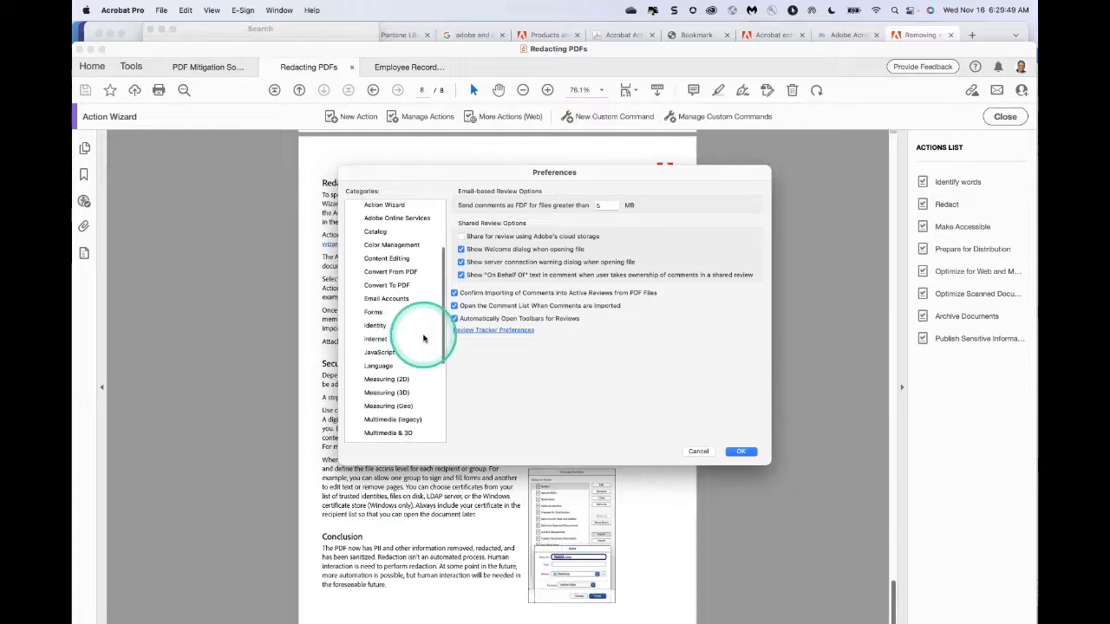
{"action": "scroll", "coordinate": [423, 338], "scroll_direction": "down", "scroll_amount": 2}
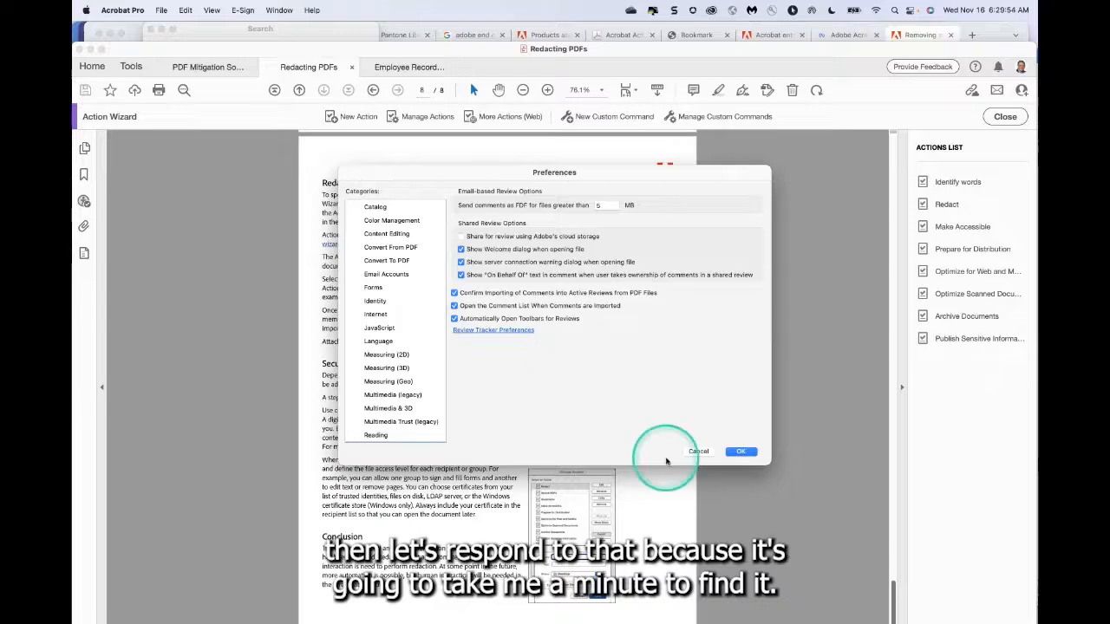
{"action": "left_click", "coordinate": [698, 451]}
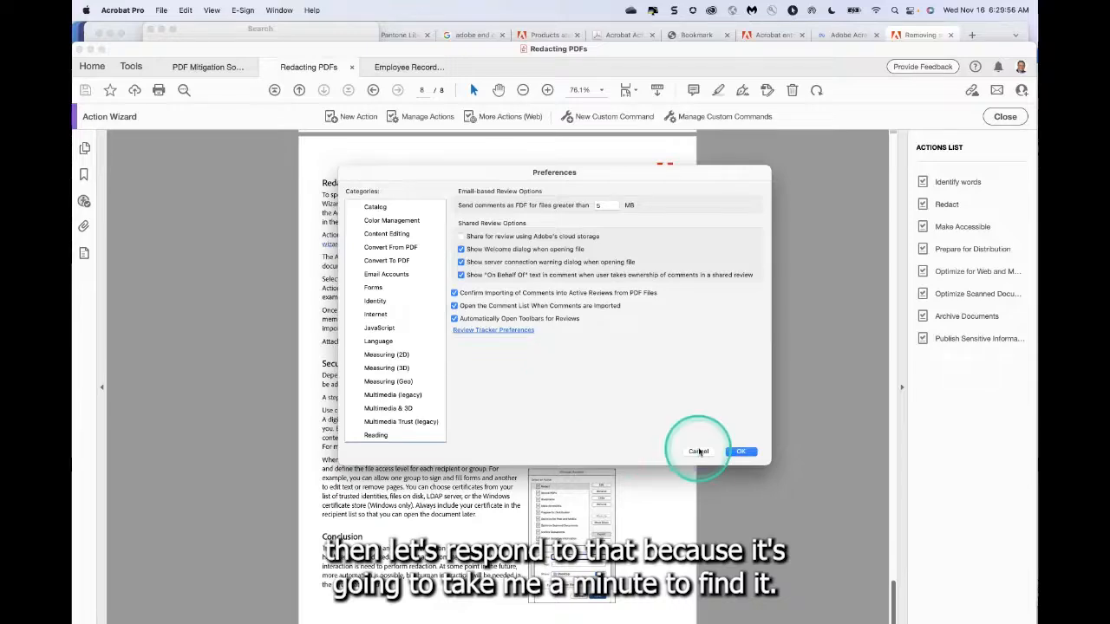
{"action": "left_click", "coordinate": [699, 452]}
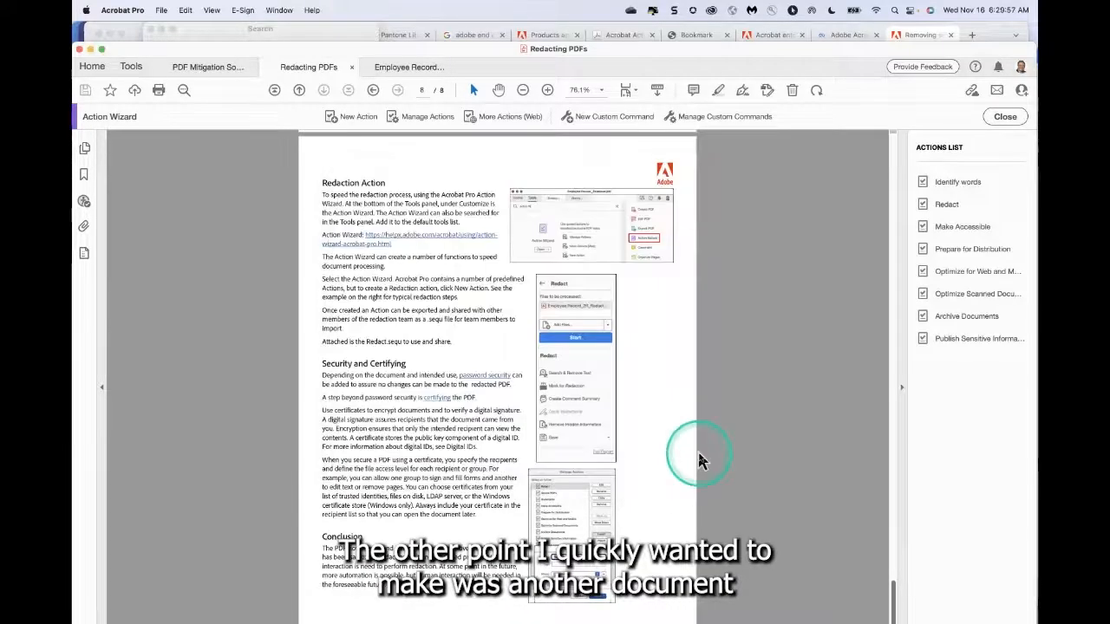
Skim the Redacting PDFs guide again from its first page through Apply Redactions on page 7, and return to the first page.
{"action": "scroll", "coordinate": [676, 386], "scroll_direction": "up", "scroll_amount": 10}
{"action": "scroll", "coordinate": [676, 385], "scroll_direction": "up", "scroll_amount": 20}
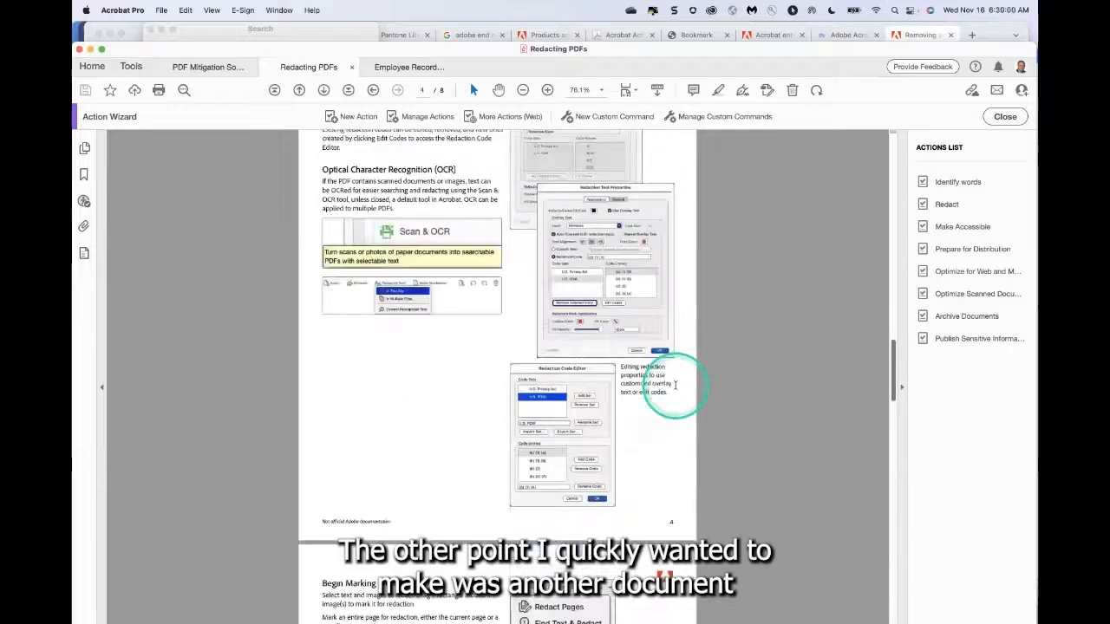
{"action": "scroll", "coordinate": [679, 391], "scroll_direction": "up", "scroll_amount": 10}
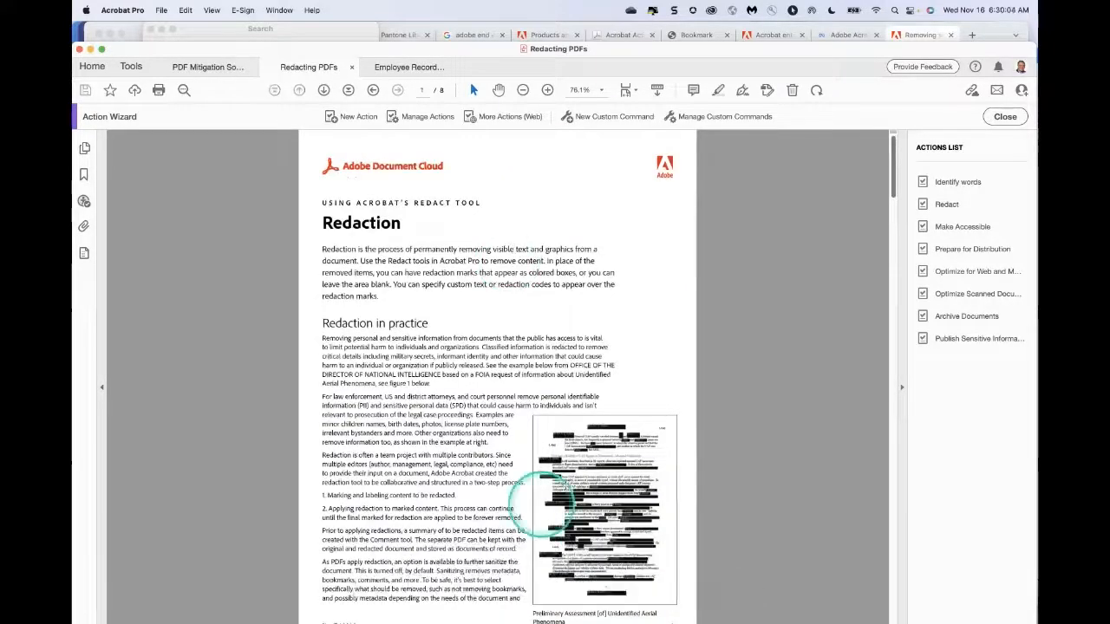
{"action": "scroll", "coordinate": [693, 447], "scroll_direction": "down", "scroll_amount": 1}
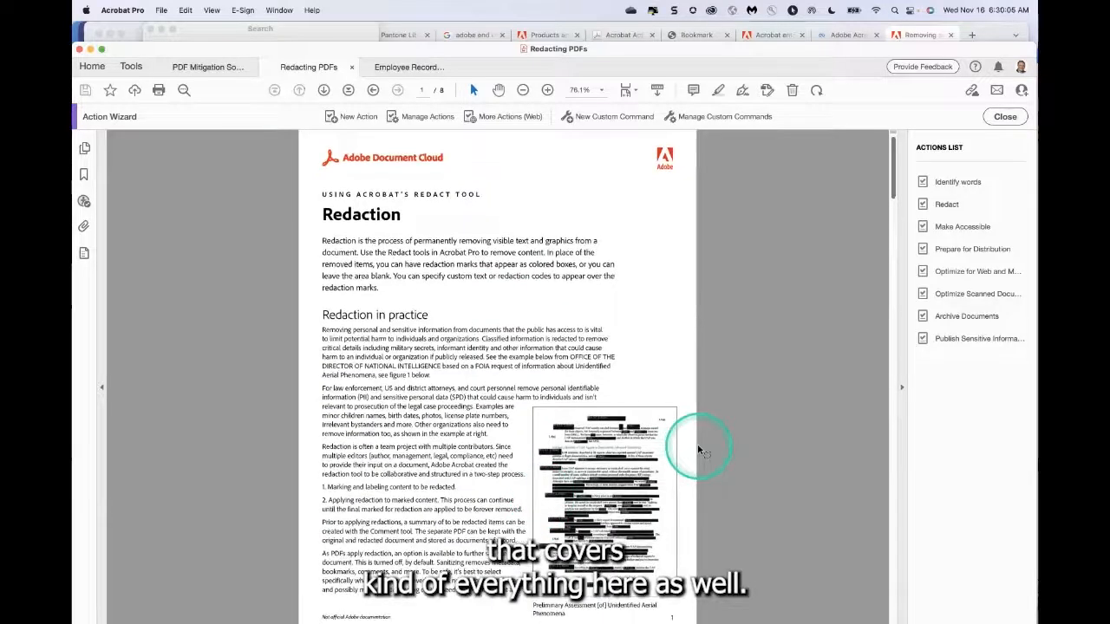
{"action": "scroll", "coordinate": [692, 449], "scroll_direction": "down", "scroll_amount": 15}
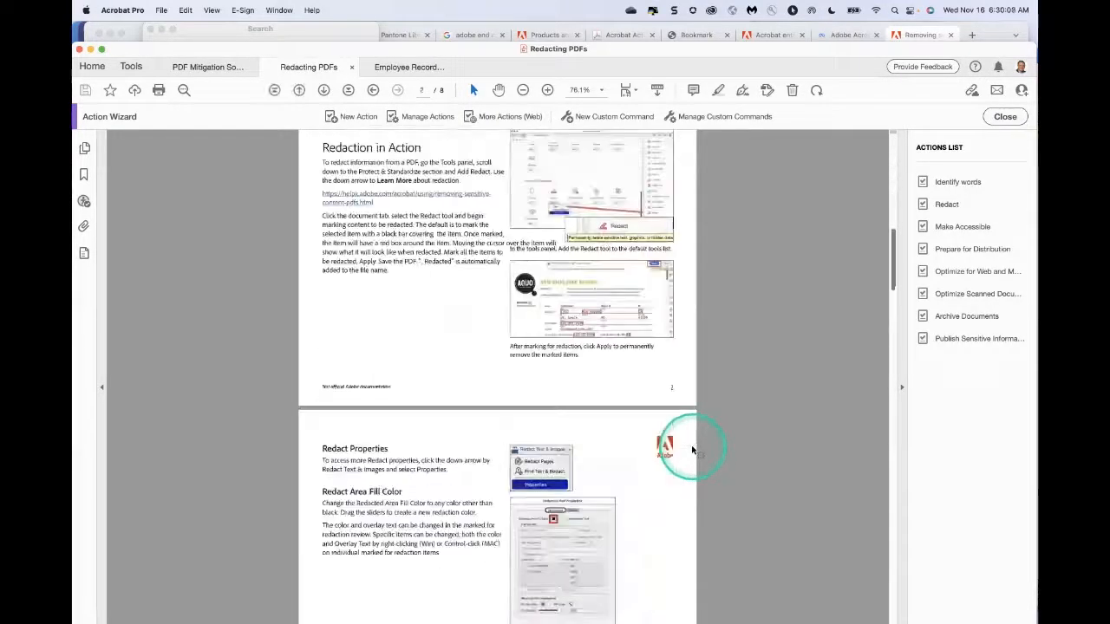
{"action": "scroll", "coordinate": [691, 449], "scroll_direction": "down", "scroll_amount": 20}
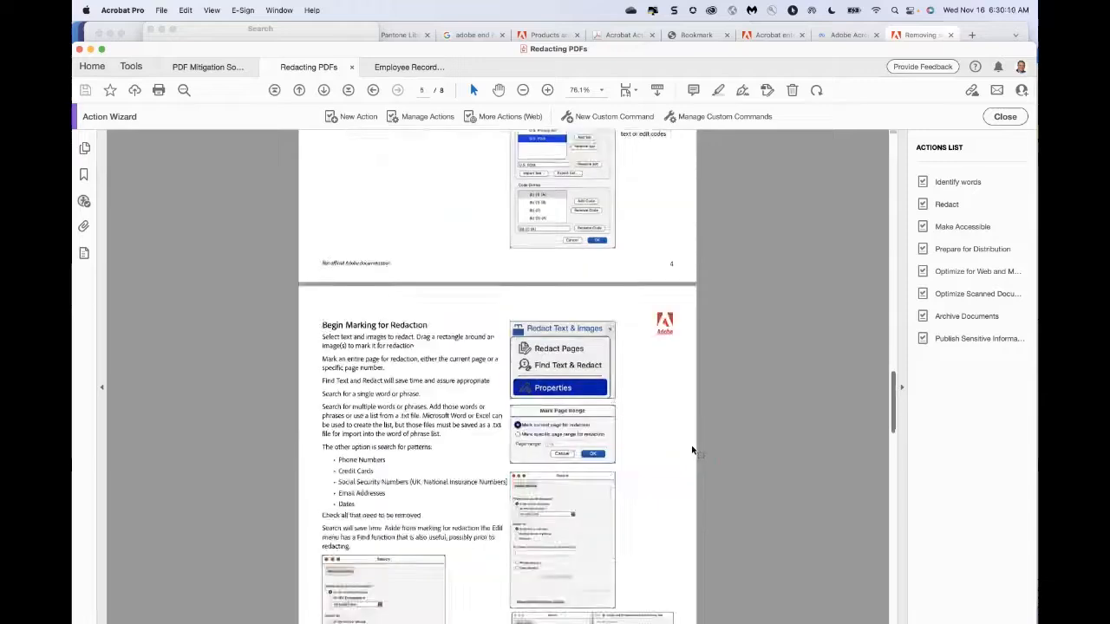
{"action": "scroll", "coordinate": [692, 449], "scroll_direction": "down", "scroll_amount": 15}
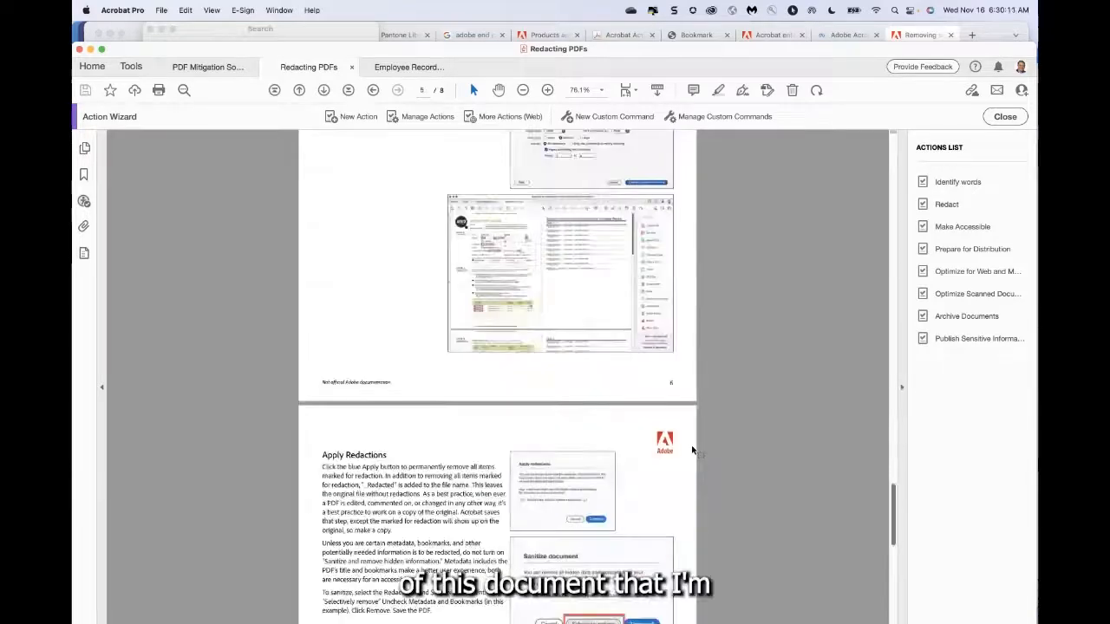
{"action": "scroll", "coordinate": [692, 450], "scroll_direction": "down", "scroll_amount": 5}
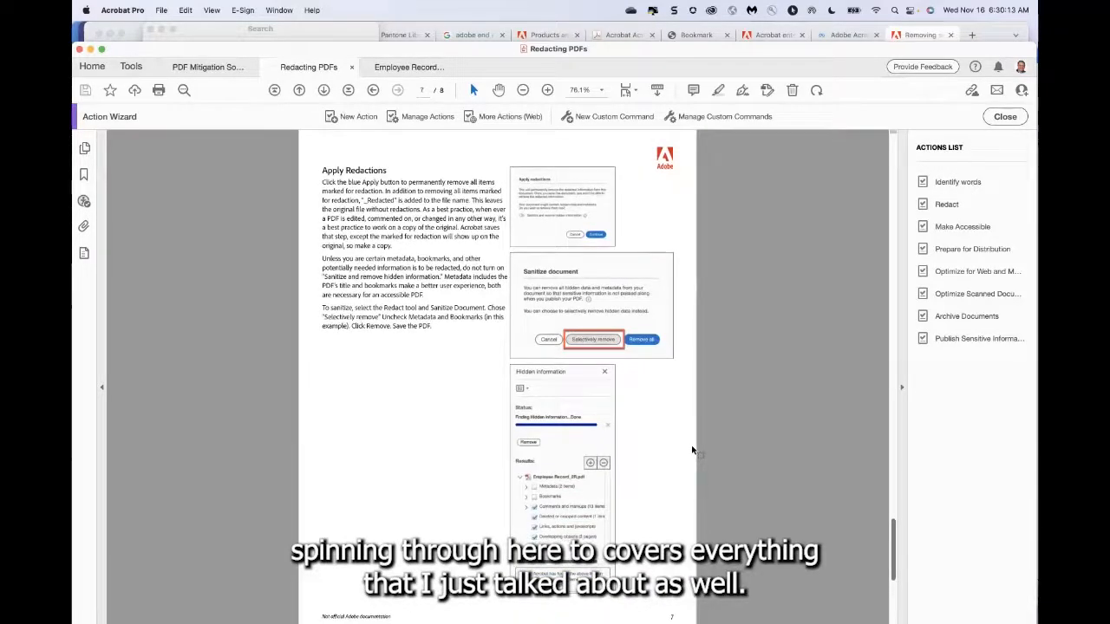
{"action": "scroll", "coordinate": [692, 450], "scroll_direction": "up", "scroll_amount": 15}
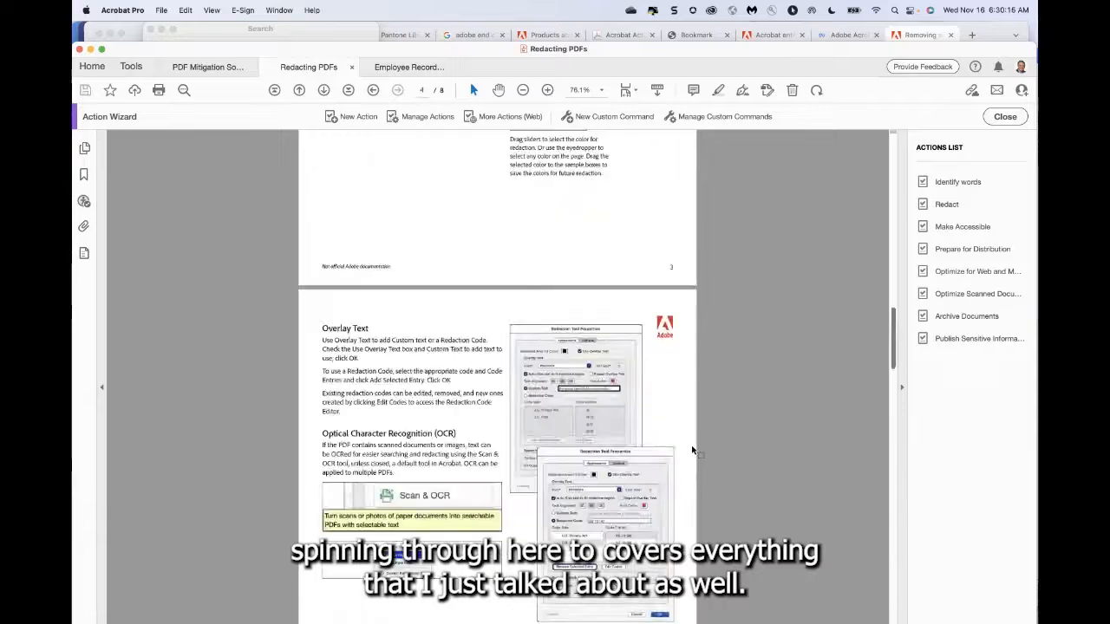
{"action": "scroll", "coordinate": [692, 450], "scroll_direction": "up", "scroll_amount": 15}
{"action": "left_click", "coordinate": [202, 173]}
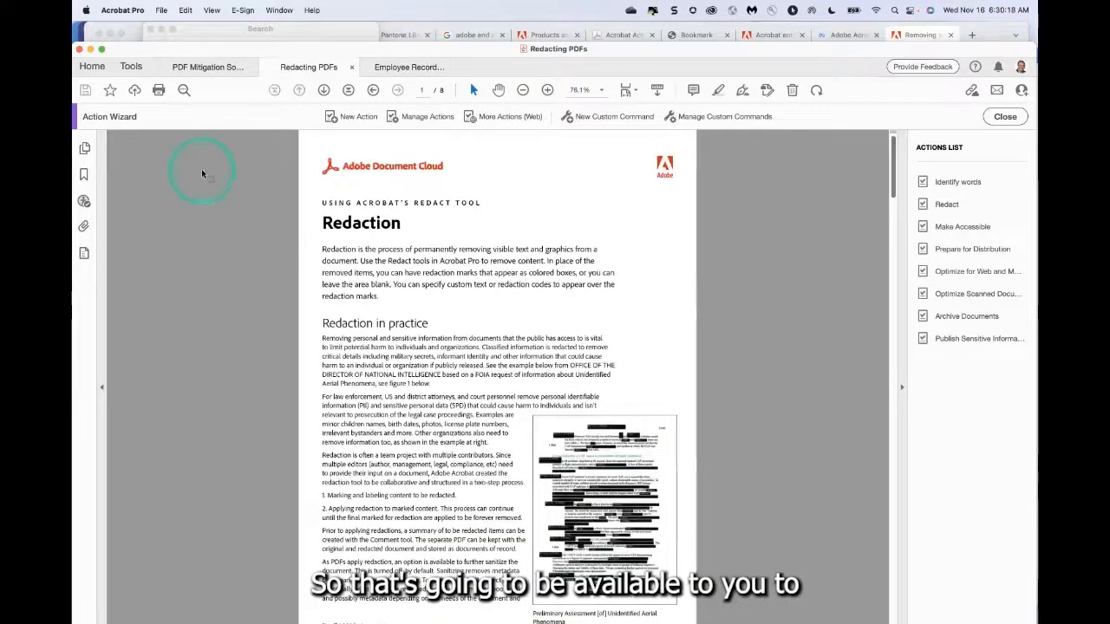
Open the Acrobat preferences and look through the rest of the category list down to Updater.
{"action": "left_click", "coordinate": [123, 10]}
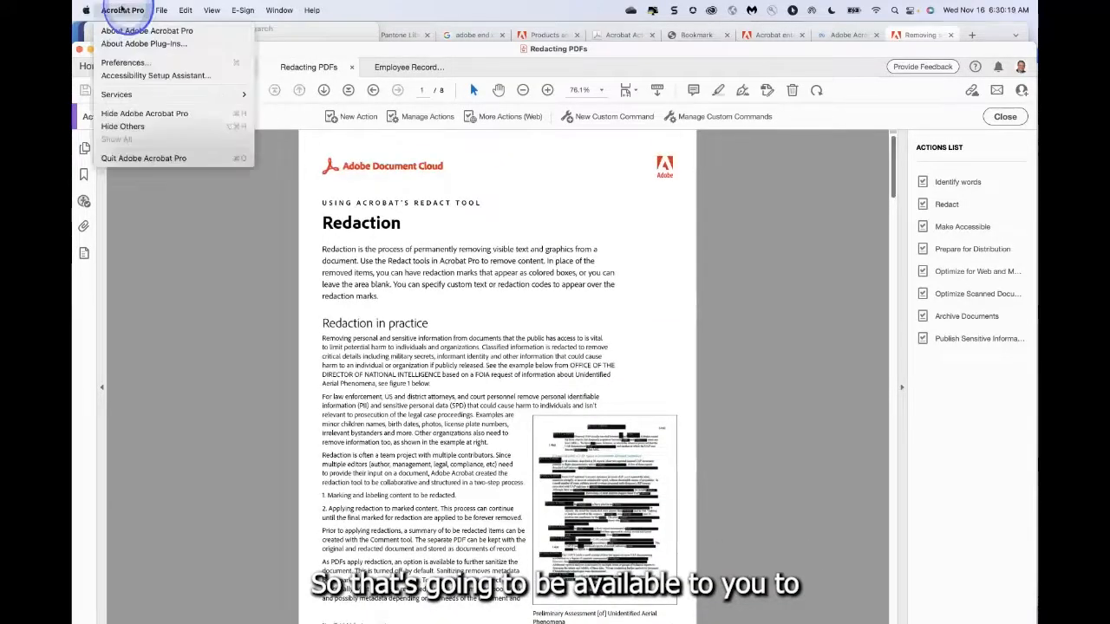
{"action": "left_click", "coordinate": [123, 62]}
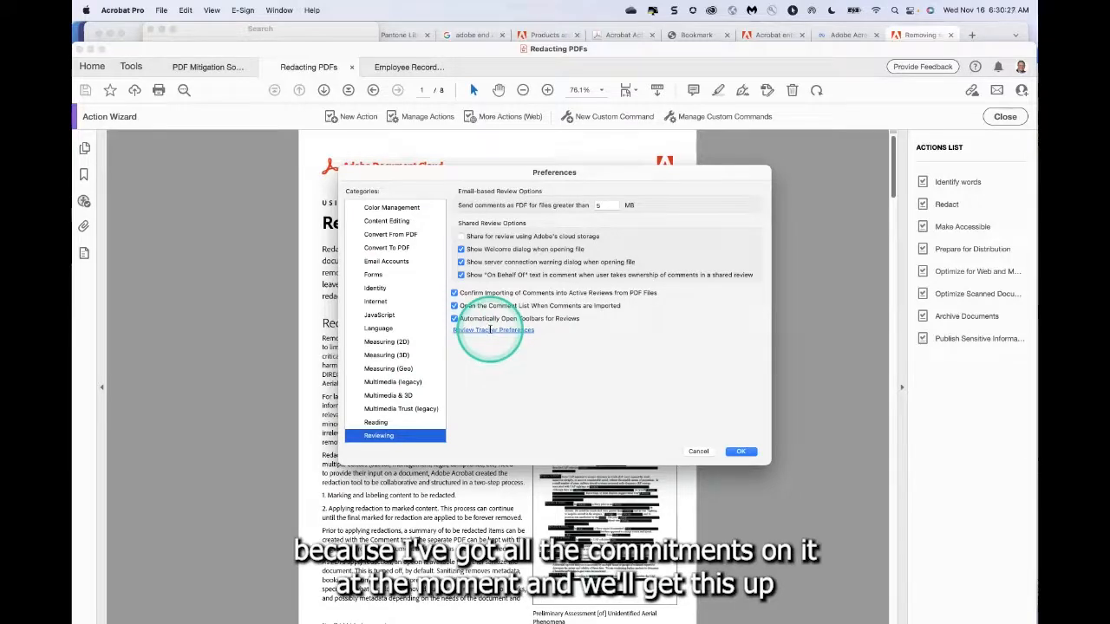
{"action": "scroll", "coordinate": [426, 366], "scroll_direction": "down", "scroll_amount": 3}
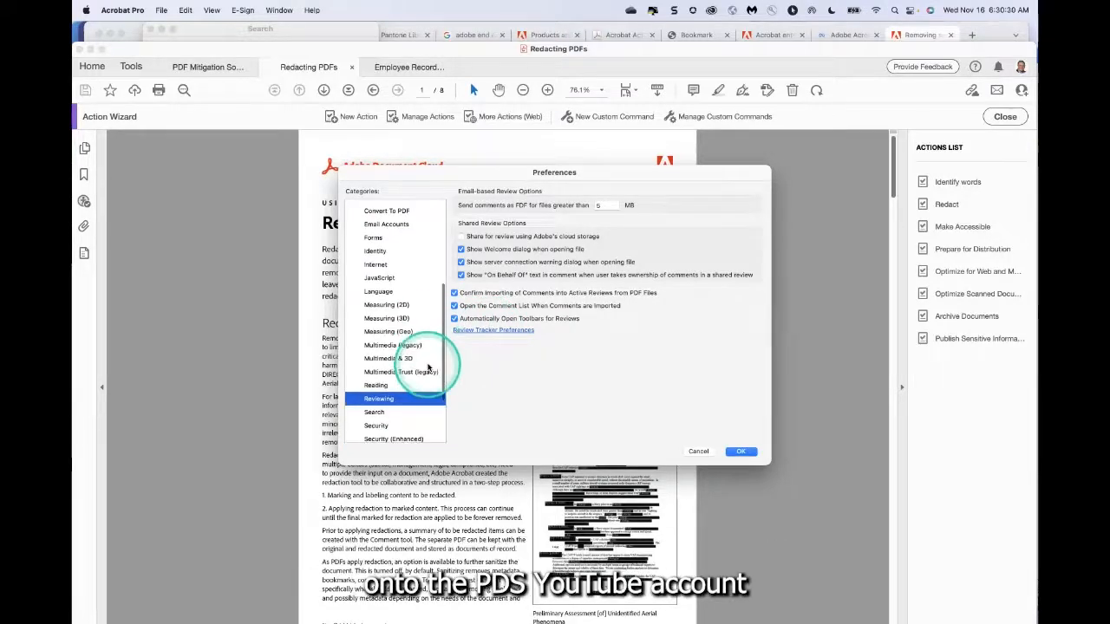
{"action": "scroll", "coordinate": [428, 367], "scroll_direction": "down", "scroll_amount": 3}
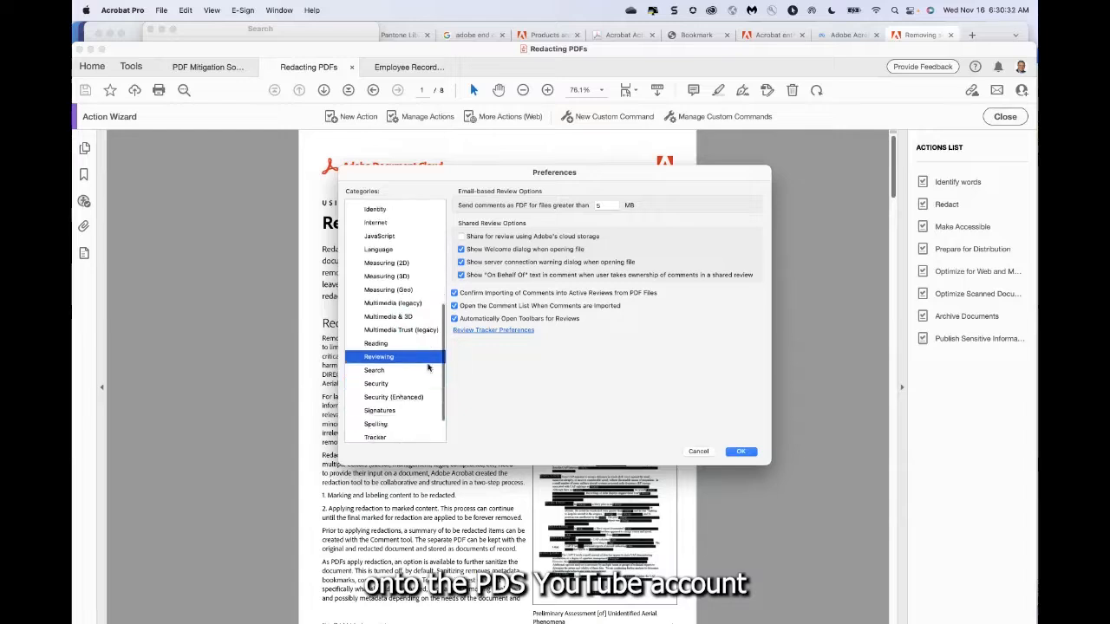
{"action": "scroll", "coordinate": [428, 367], "scroll_direction": "down", "scroll_amount": 3}
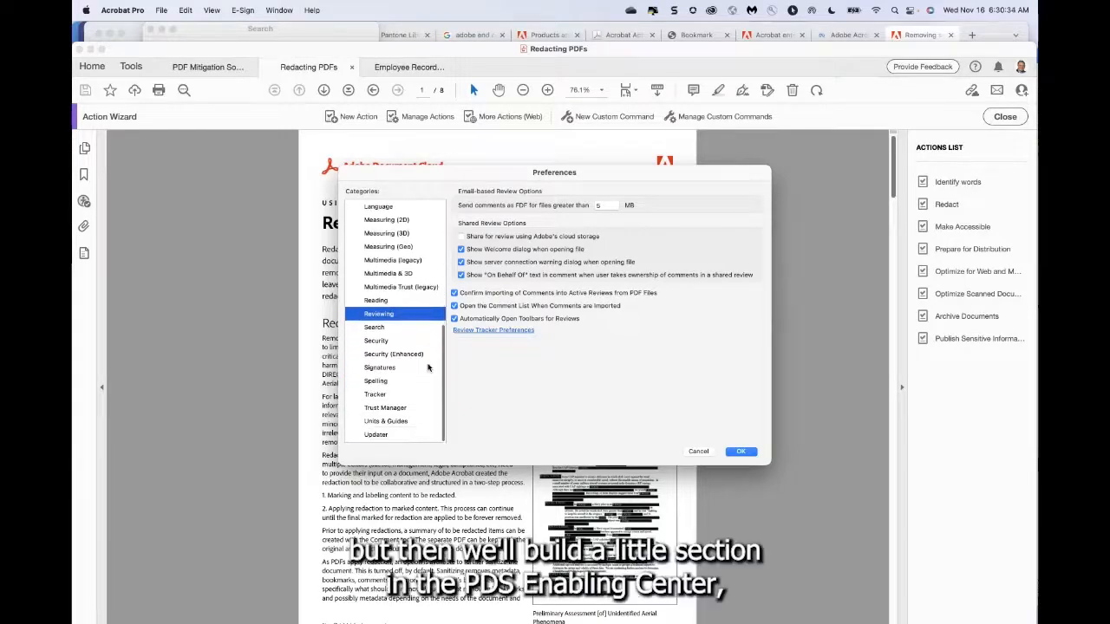